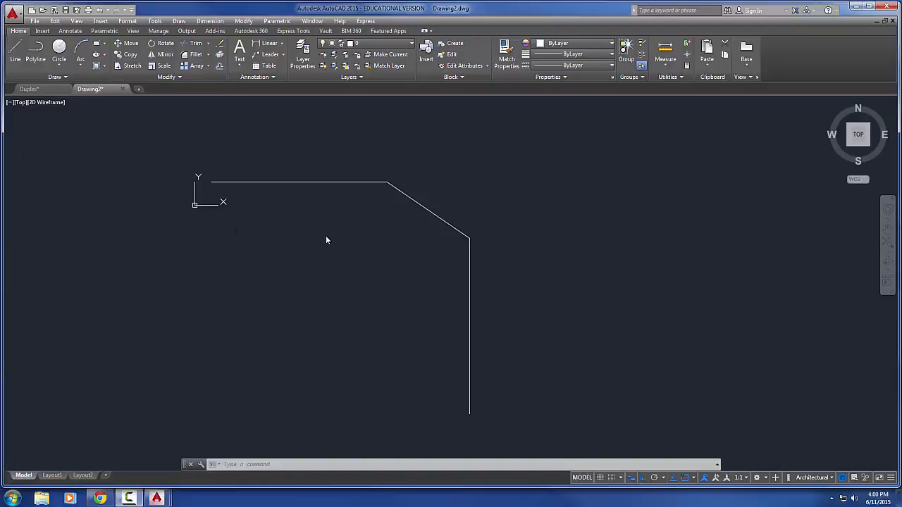
Insert the Door - Imperial block from the architectural samples in the empty space to the right of the drawn outline
middle_click_drag(244, 241, 177, 235)
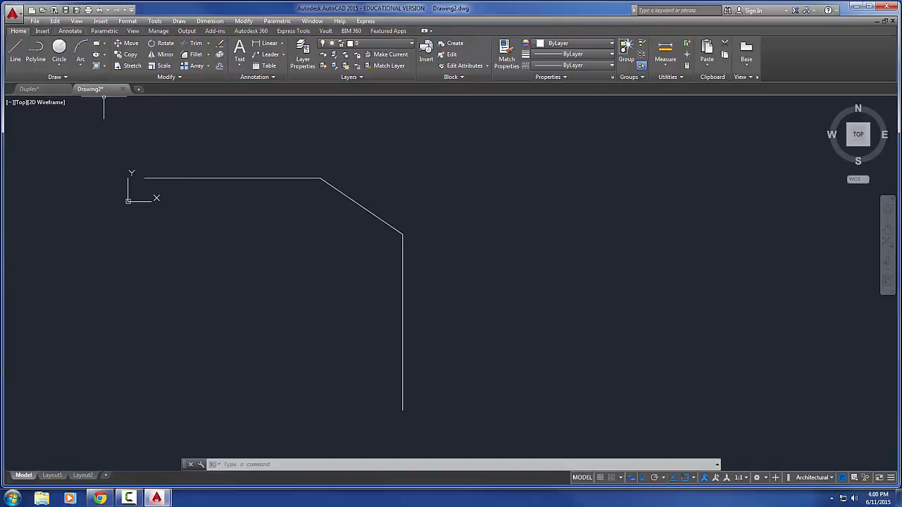
left_click(133, 31)
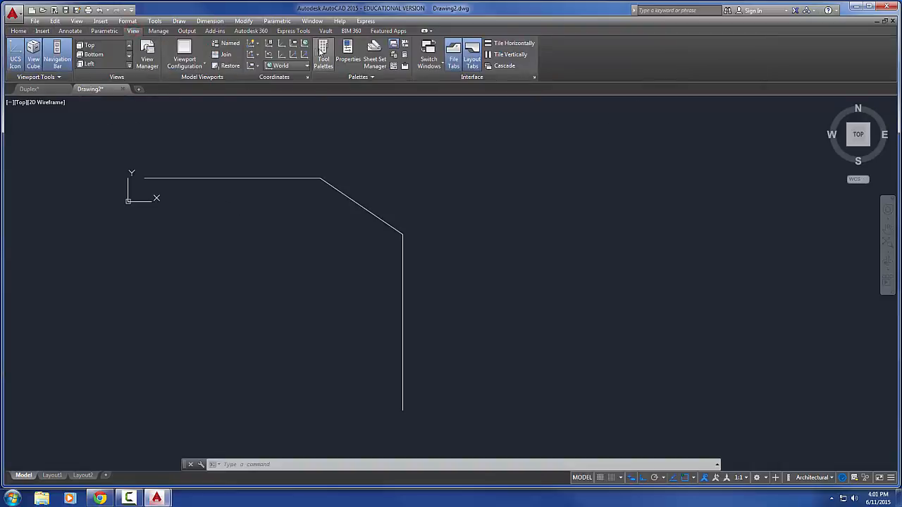
left_click(322, 53)
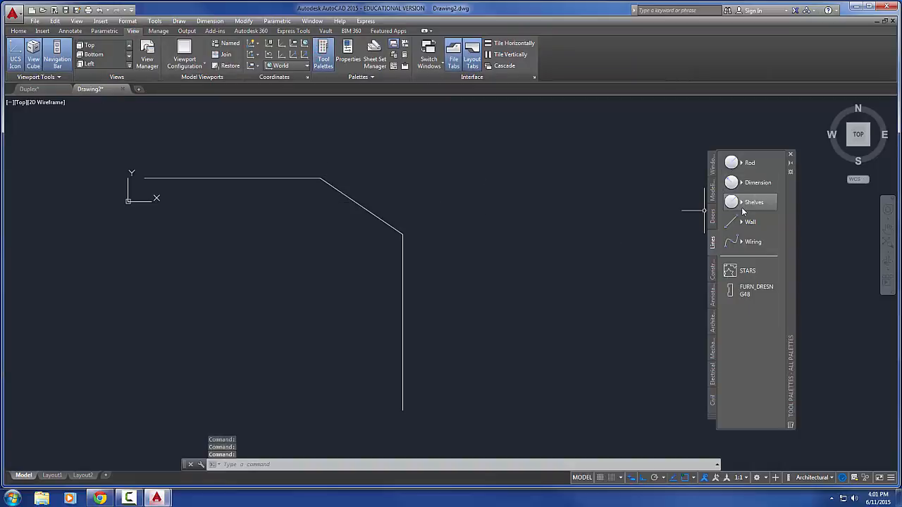
left_click(712, 324)
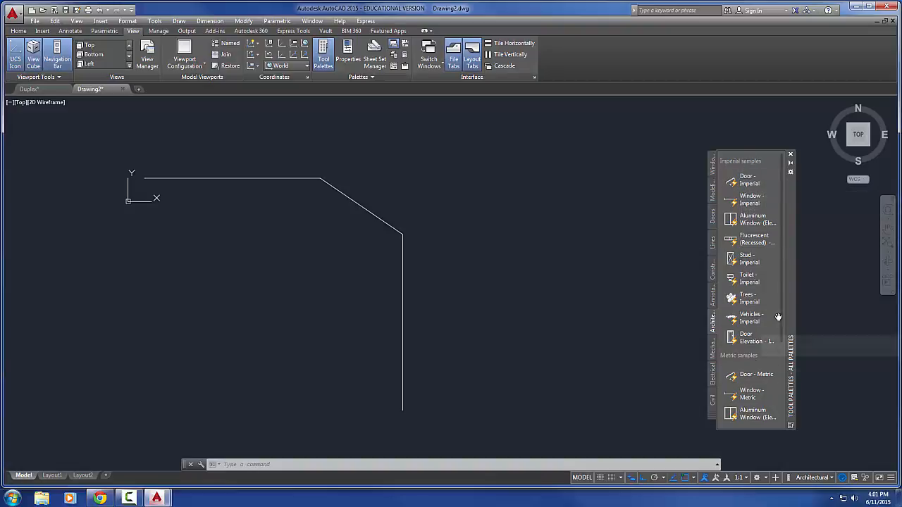
left_click_drag(780, 318, 787, 262)
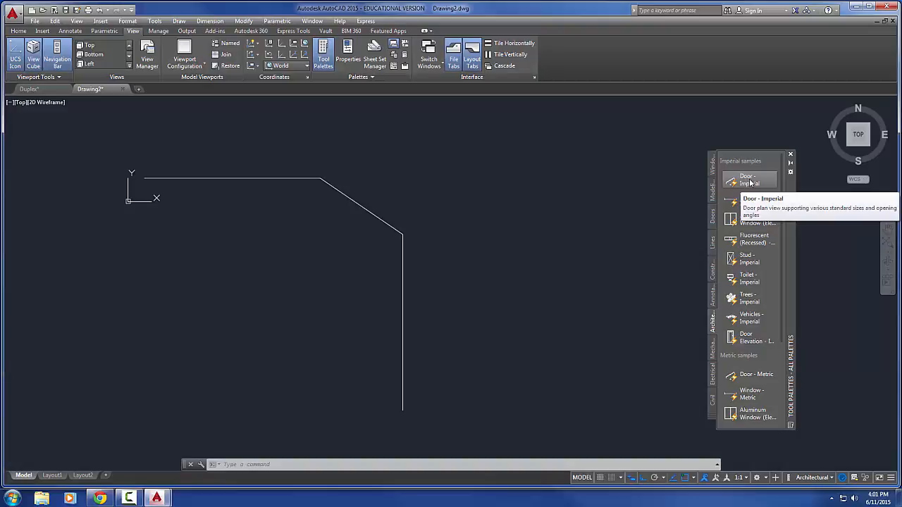
mouse_move(750, 181)
left_mouse_down()
mouse_move(524, 221)
mouse_move(480, 242)
mouse_move(503, 249)
left_mouse_up()
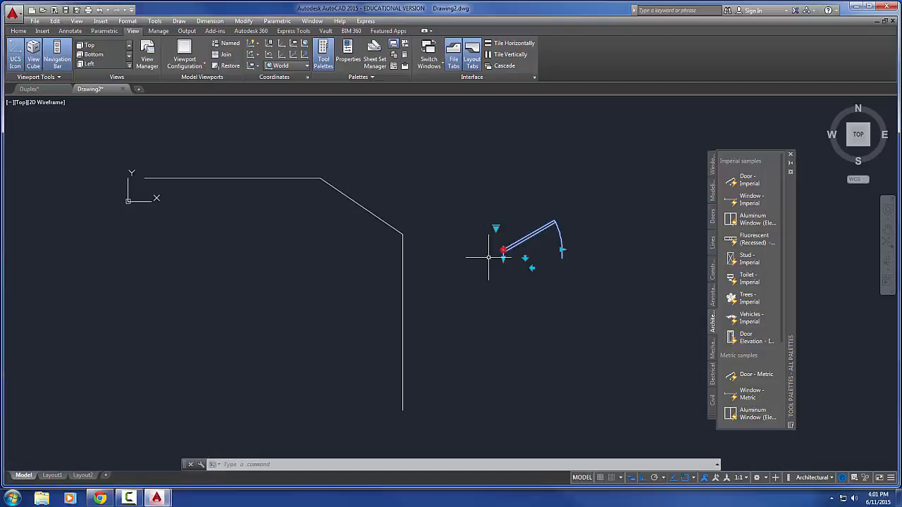
Flip the inserted door's swing direction and back, and its hinge side and back
scroll(490, 268, "up", 4)
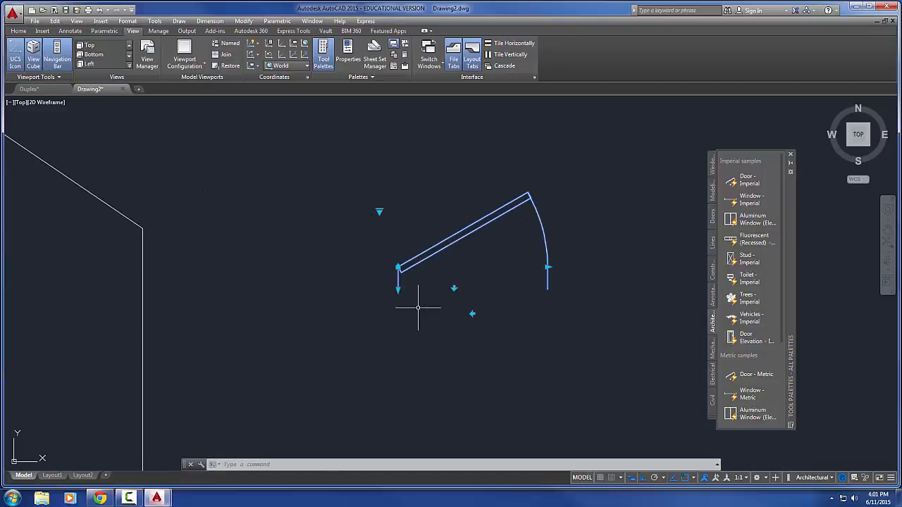
scroll(418, 307, "up", 2)
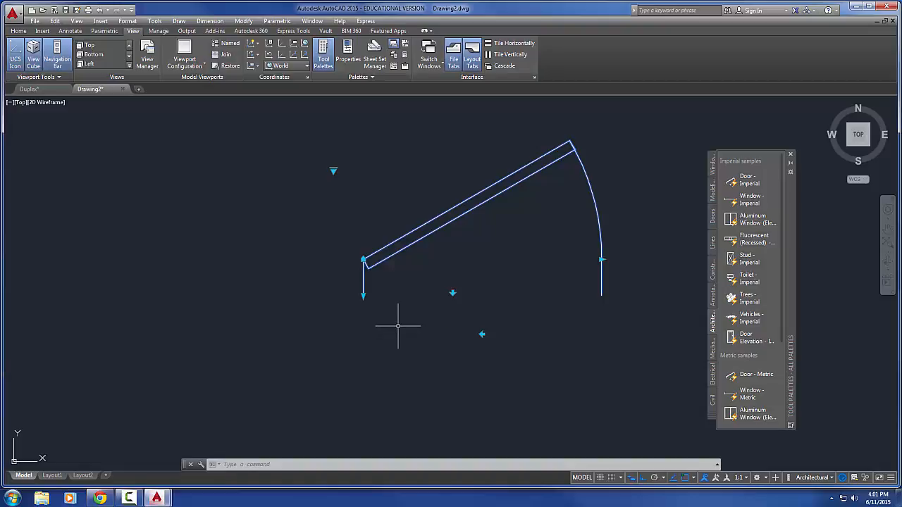
scroll(398, 326, "down", 2)
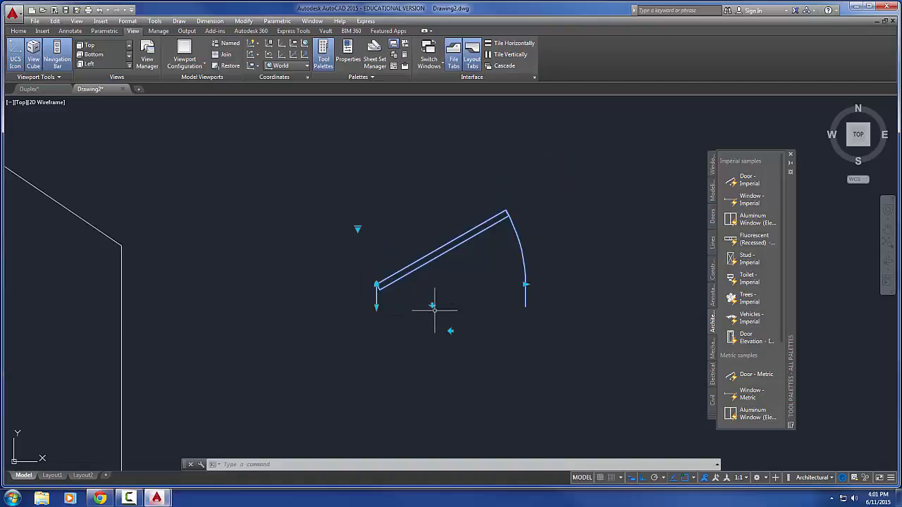
middle_click_drag(431, 324, 414, 291)
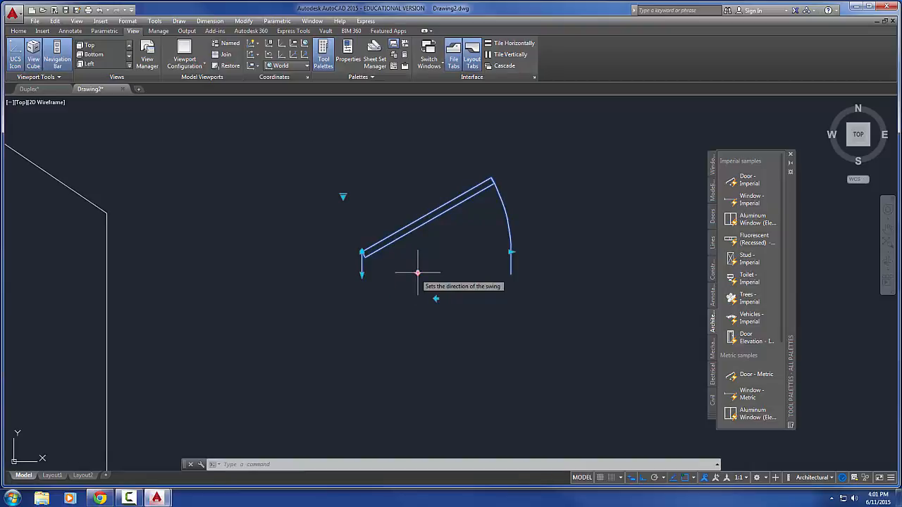
left_click(417, 272)
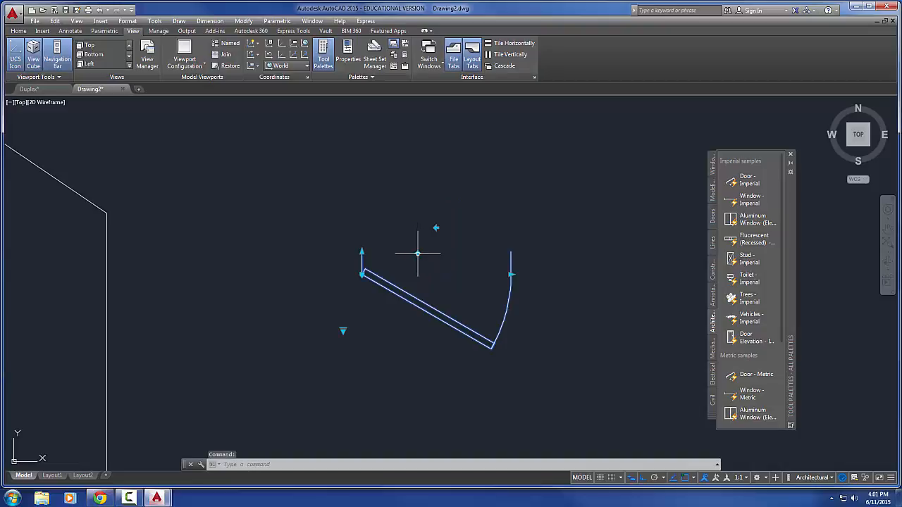
left_click(417, 251)
left_click(436, 298)
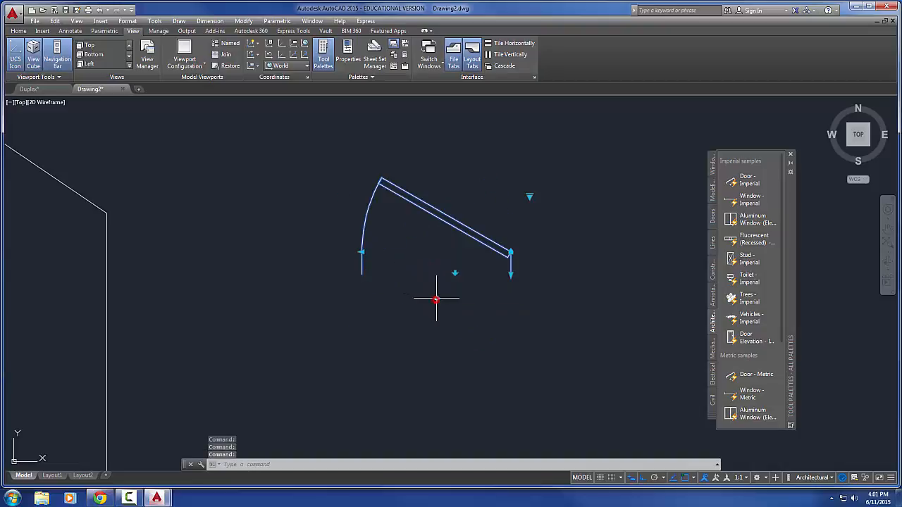
left_click(436, 298)
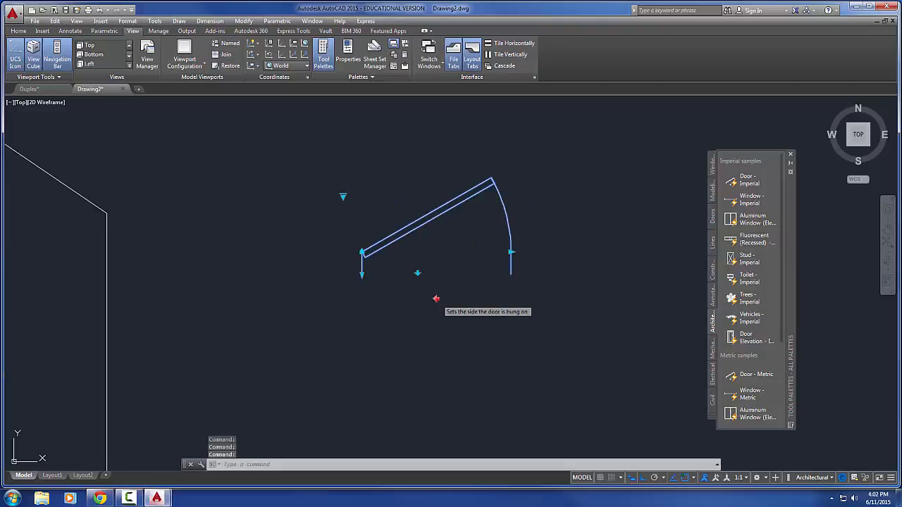
Mirror the door on both hinge side and swing direction, and return both flips to the original orientation
left_click(436, 298)
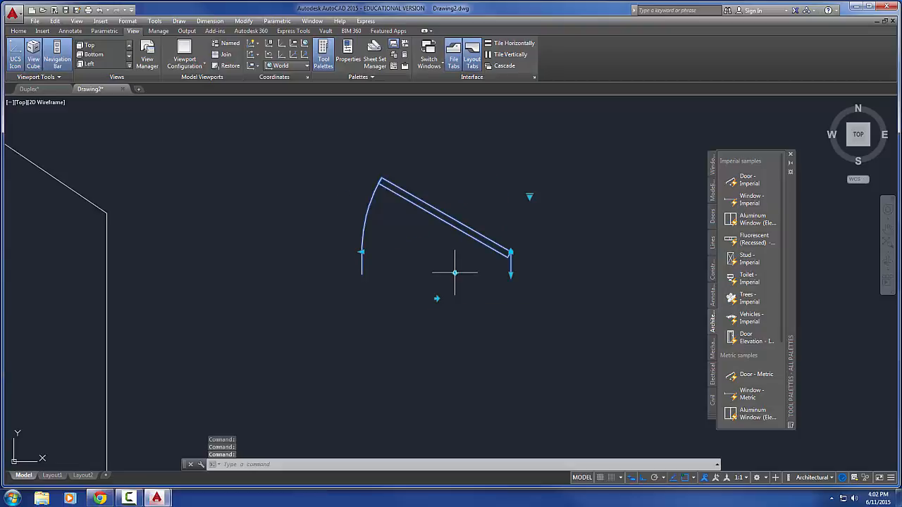
left_click(456, 272)
left_click(455, 272)
left_click(454, 273)
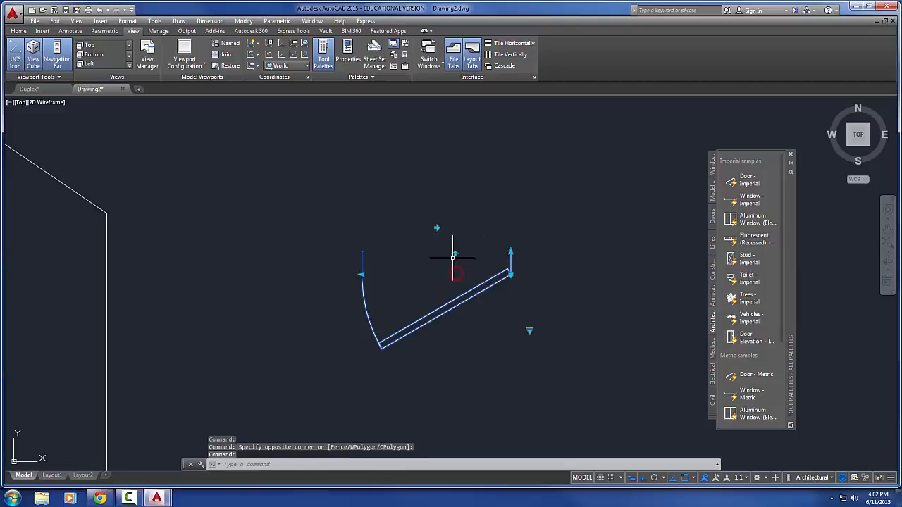
left_click(436, 228)
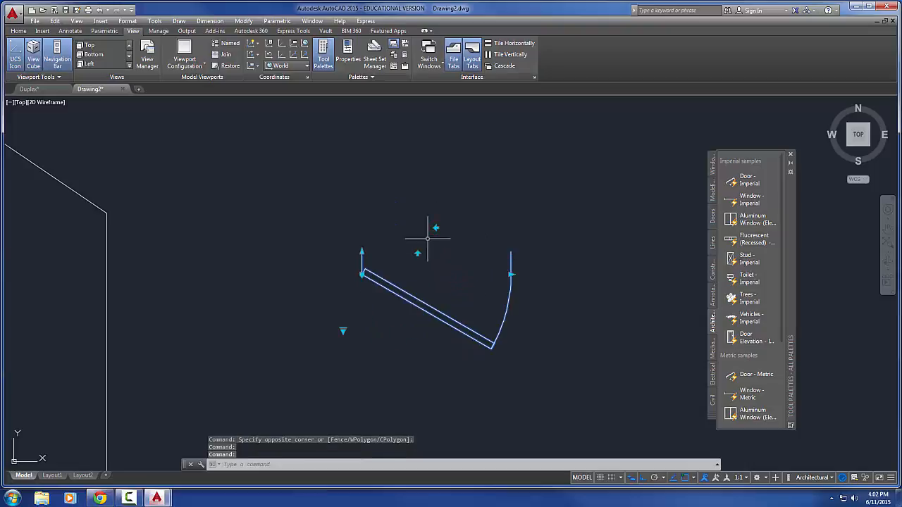
left_click(418, 253)
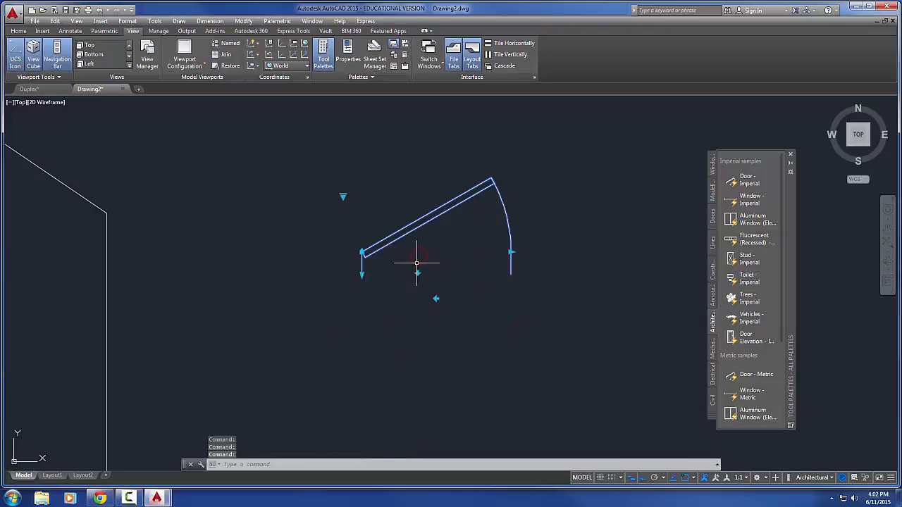
Set the door block's wall thickness to 4"
middle_click_drag(415, 266, 406, 273)
scroll(353, 281, "up", 2)
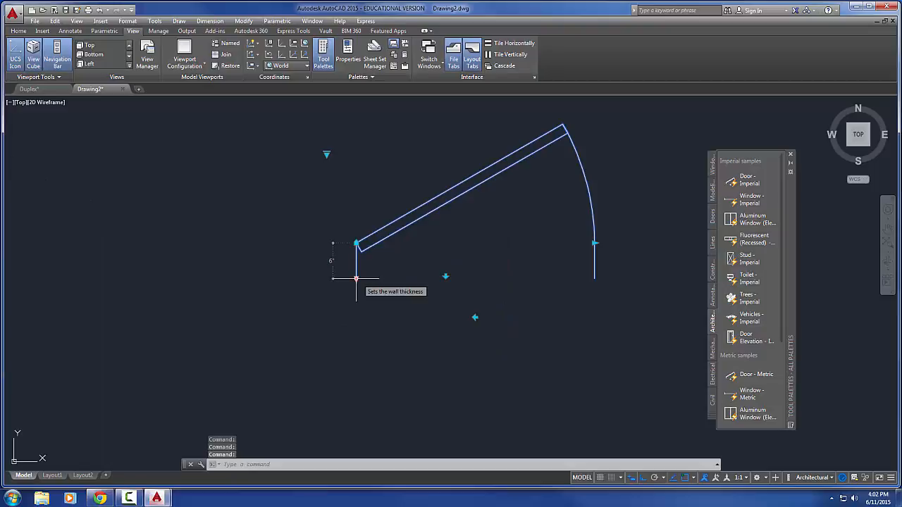
left_click(355, 279)
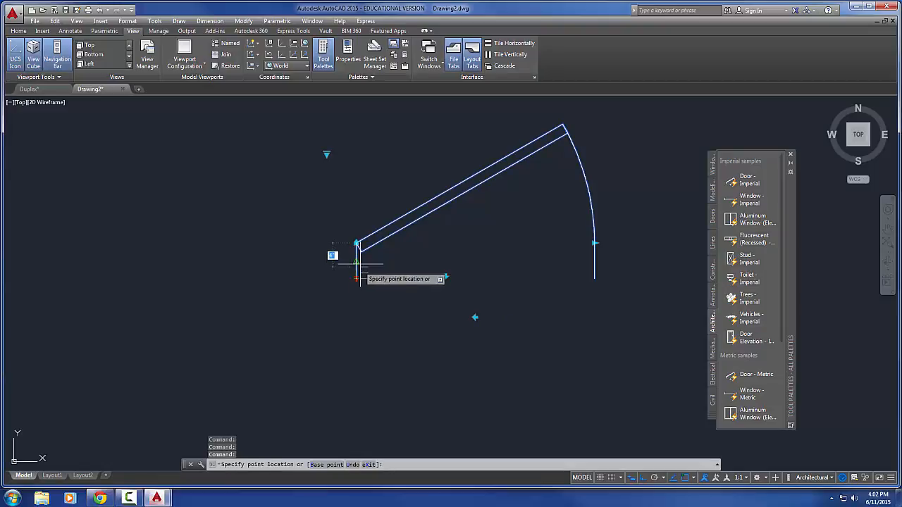
left_click(356, 262)
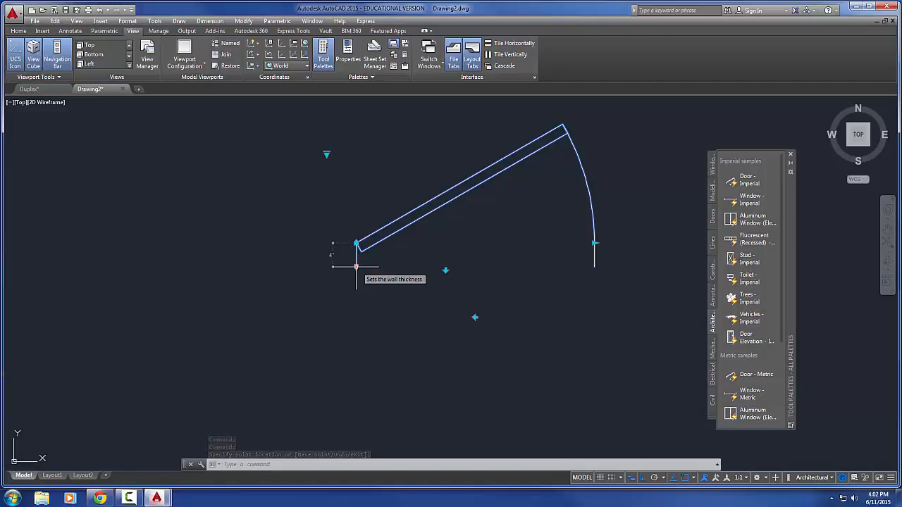
Reduce the door size to 2' and stretch it back to 3'-4"
middle_click_drag(469, 246, 379, 287)
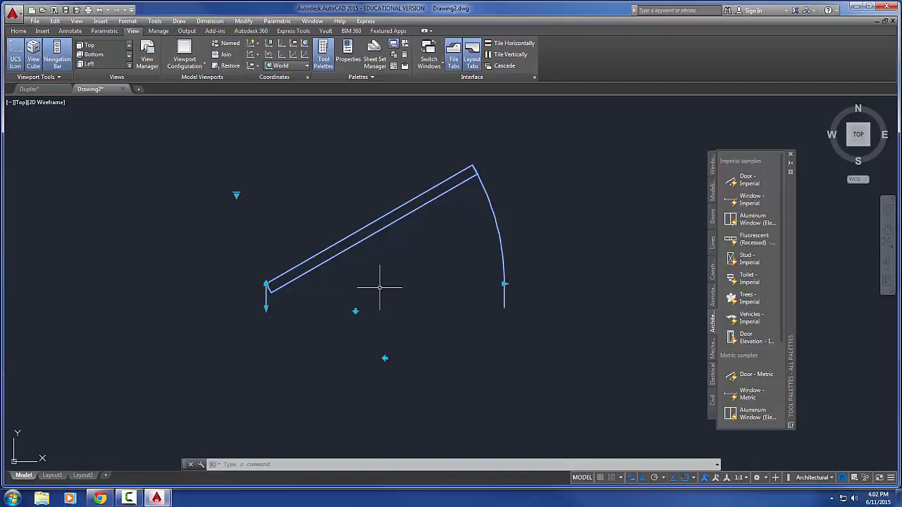
left_click(504, 284)
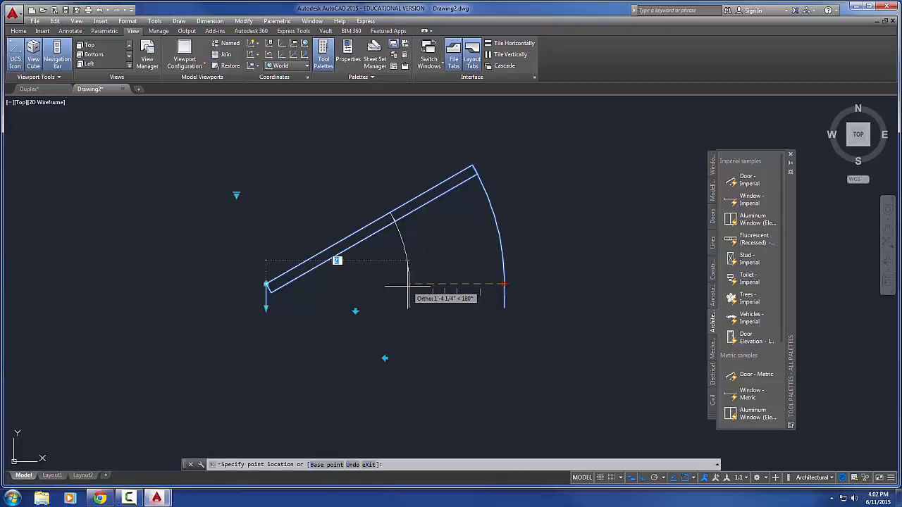
type("1")
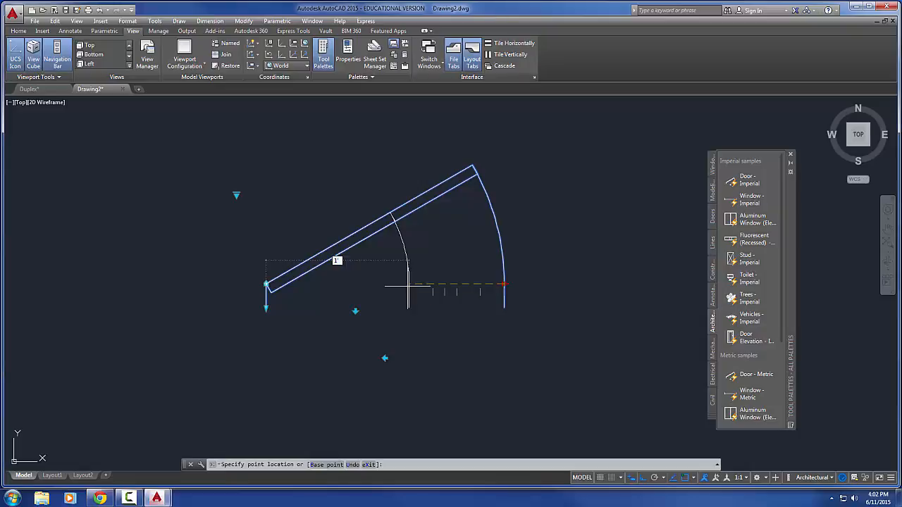
key("Return")
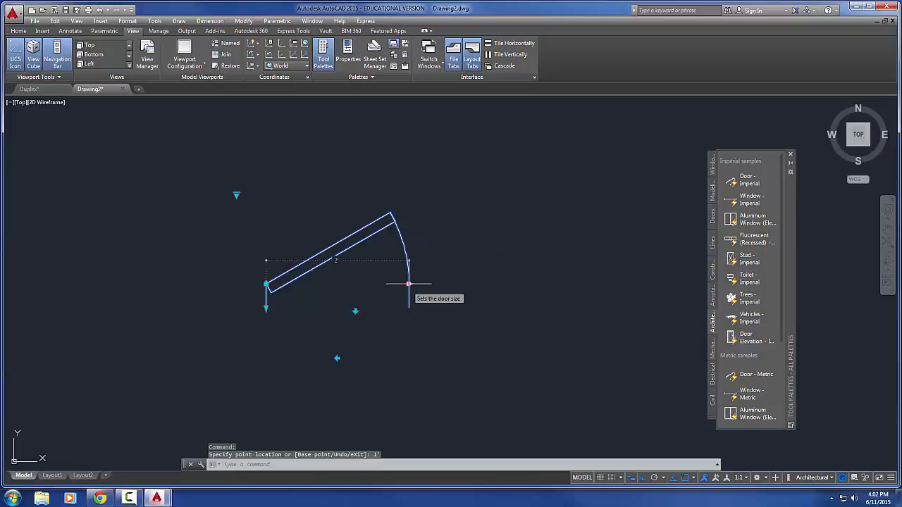
left_click(408, 284)
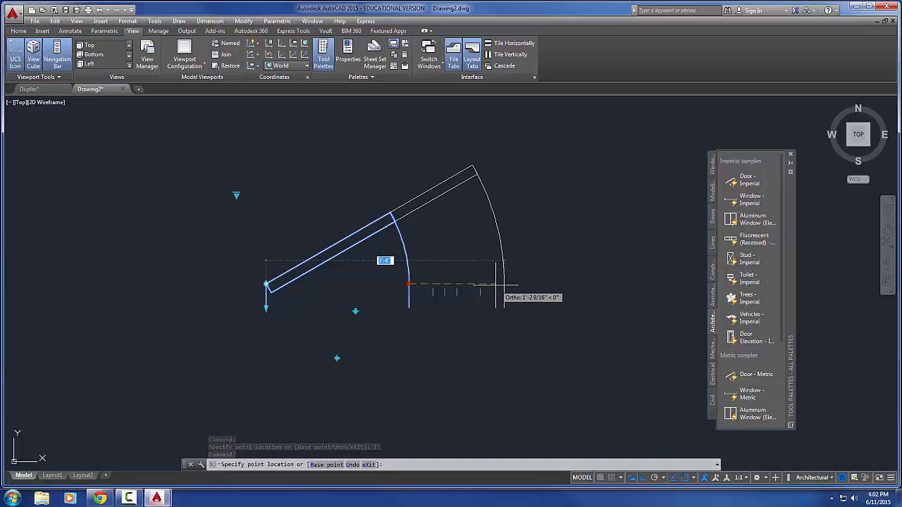
left_click(504, 285)
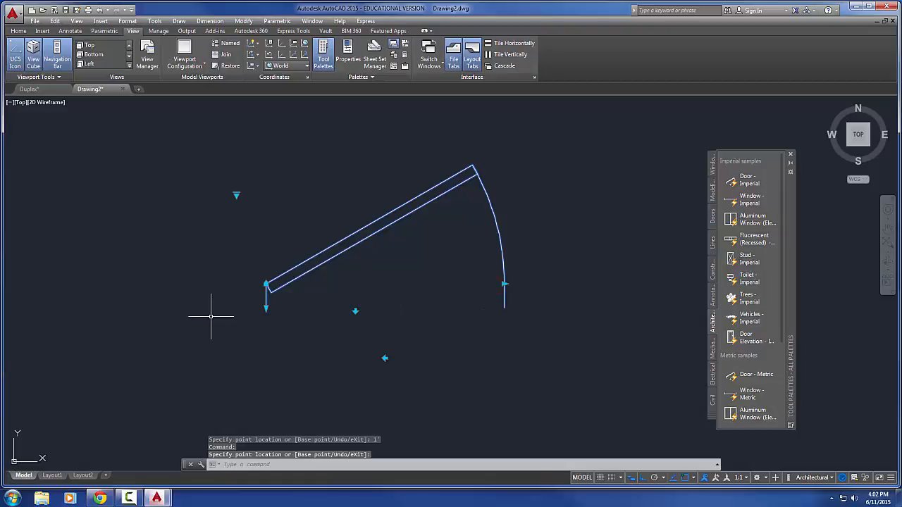
Set the door's opening angle to Open 45° and change it to Open 90°
left_click(236, 195)
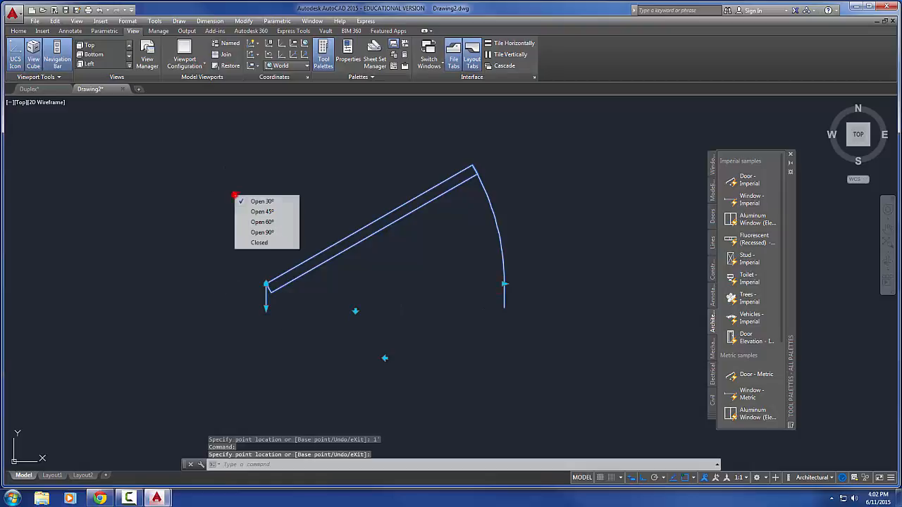
left_click(274, 213)
left_click(236, 195)
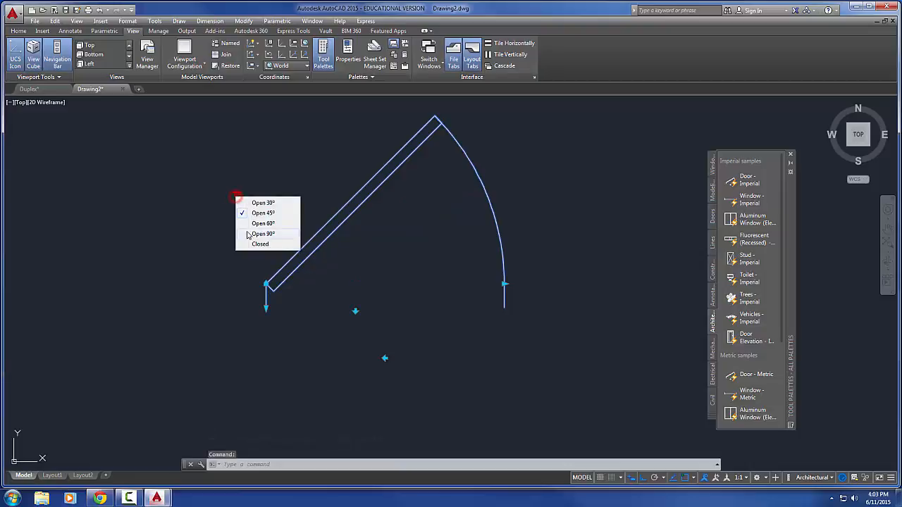
left_click(248, 235)
Set the door's opening state to Closed and reopen it to Open 45°
scroll(239, 251, "down", 4)
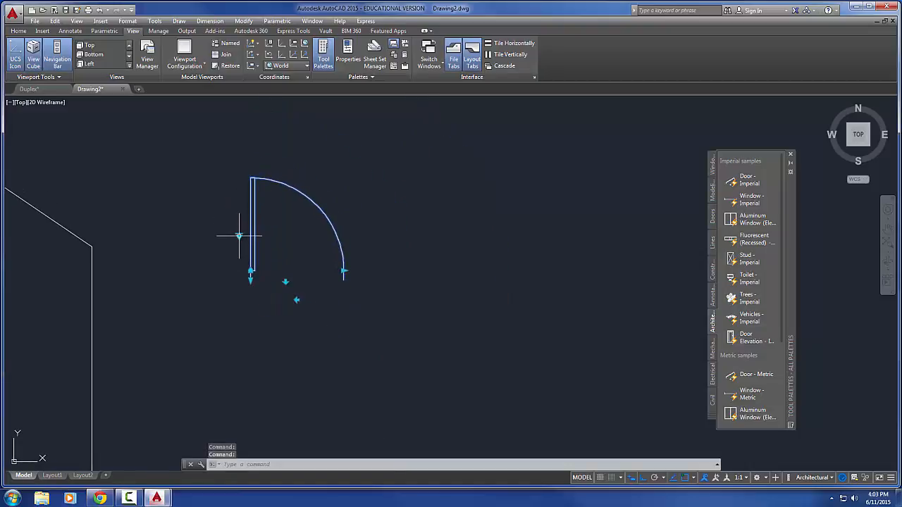
left_click(239, 236)
left_click(259, 286)
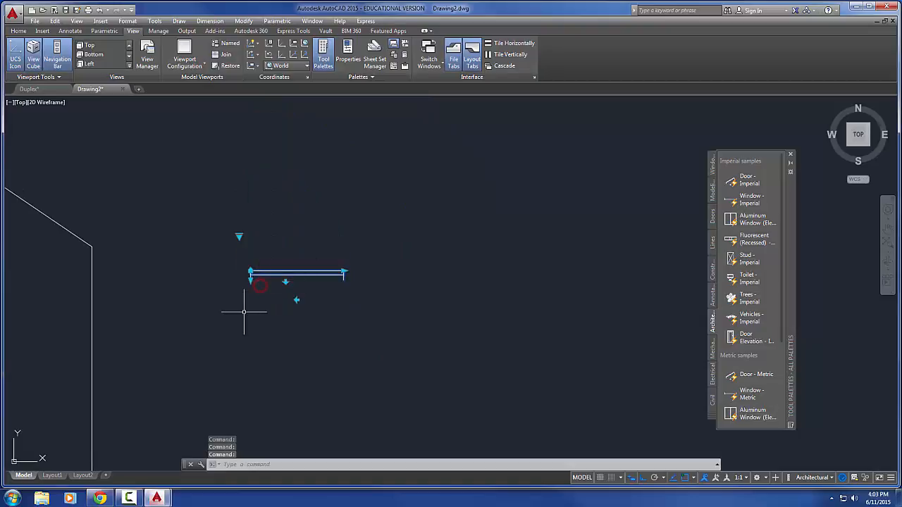
left_click(240, 237)
left_click(270, 254)
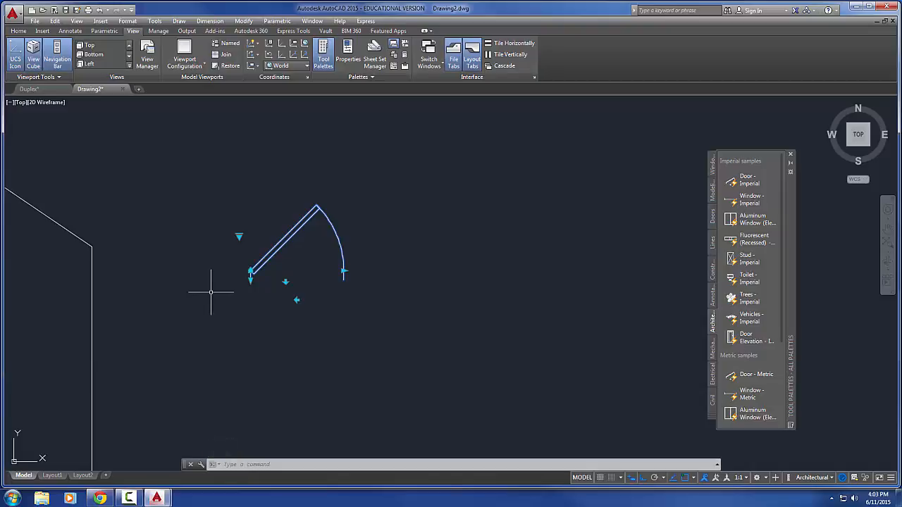
middle_click_drag(235, 318, 278, 325)
middle_click_drag(285, 291, 308, 298)
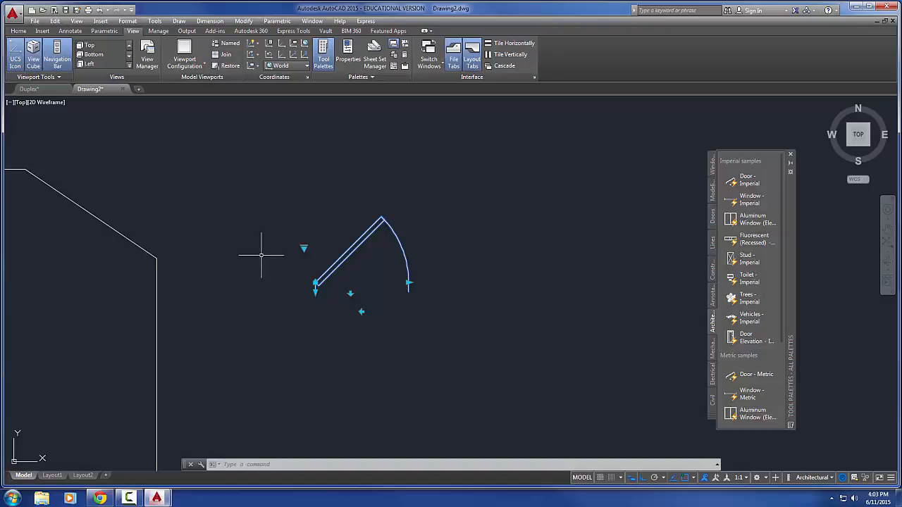
left_click(304, 249)
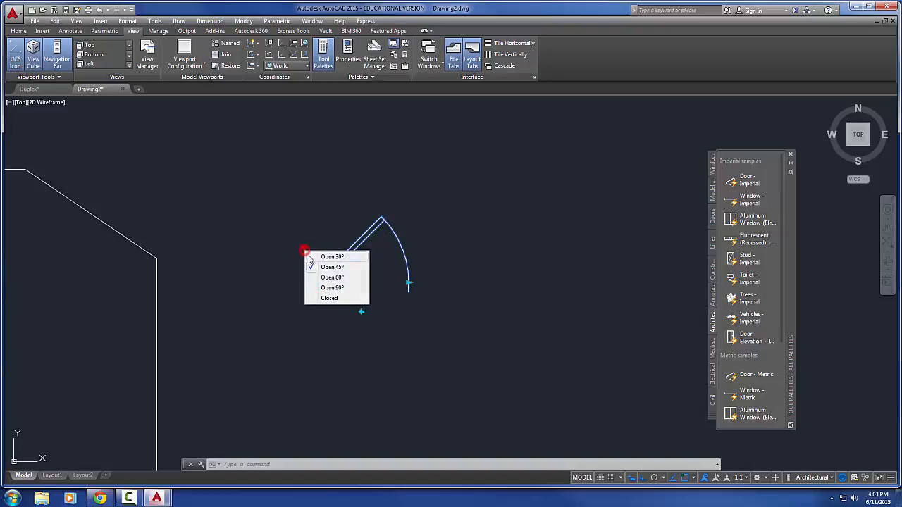
left_click(406, 284)
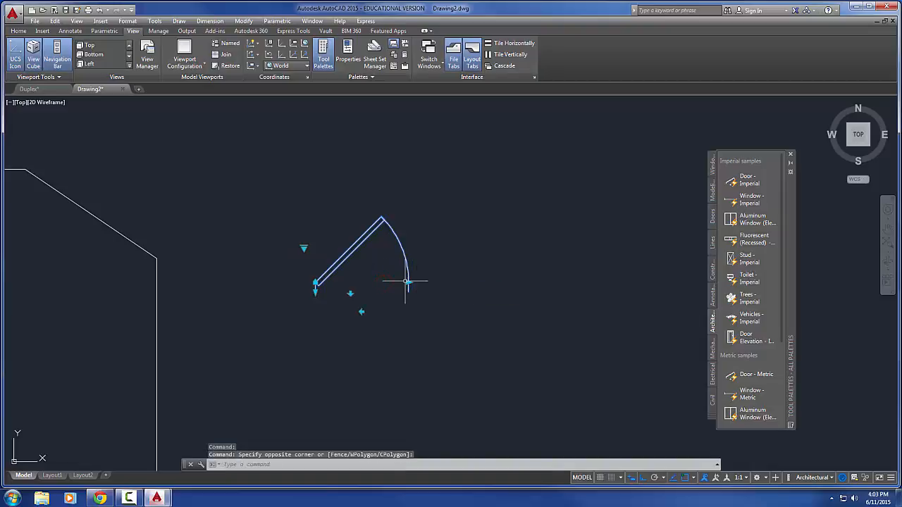
left_click(408, 282)
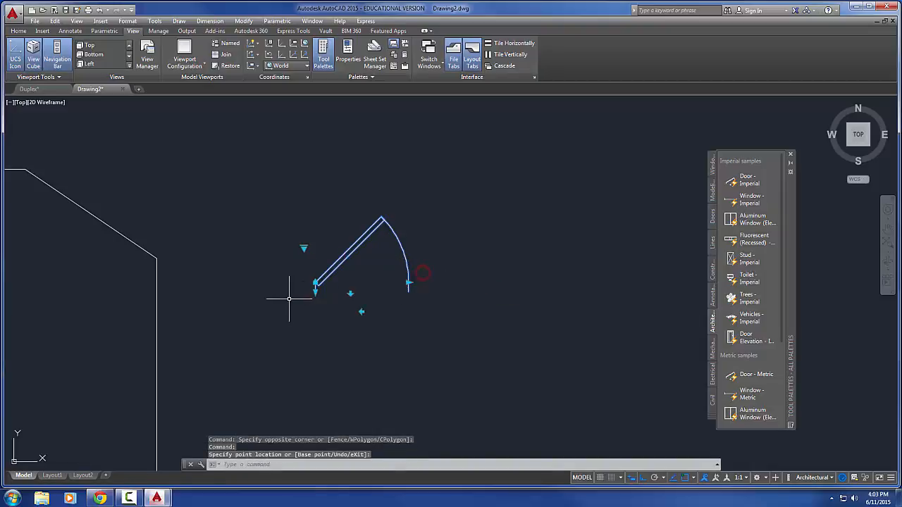
Set the door block's wall thickness to 6"
left_click(315, 292)
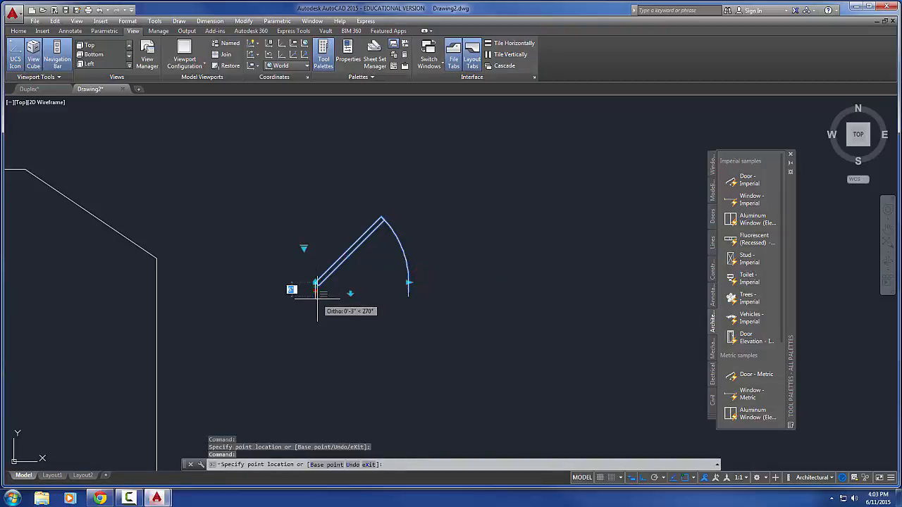
left_click(315, 285)
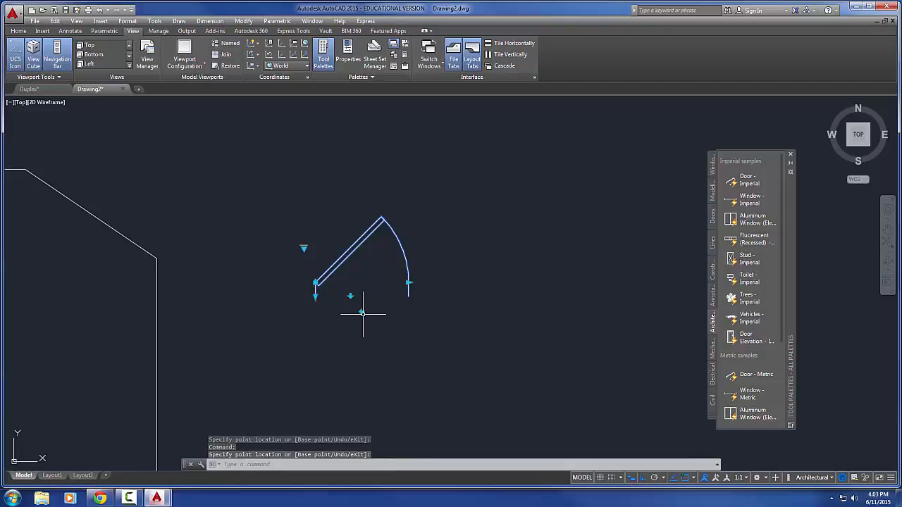
Turn Ortho off, align the door block to the vertical wall line, and relocate it by its alignment grip onto the angled wall line
middle_click_drag(338, 330, 345, 316)
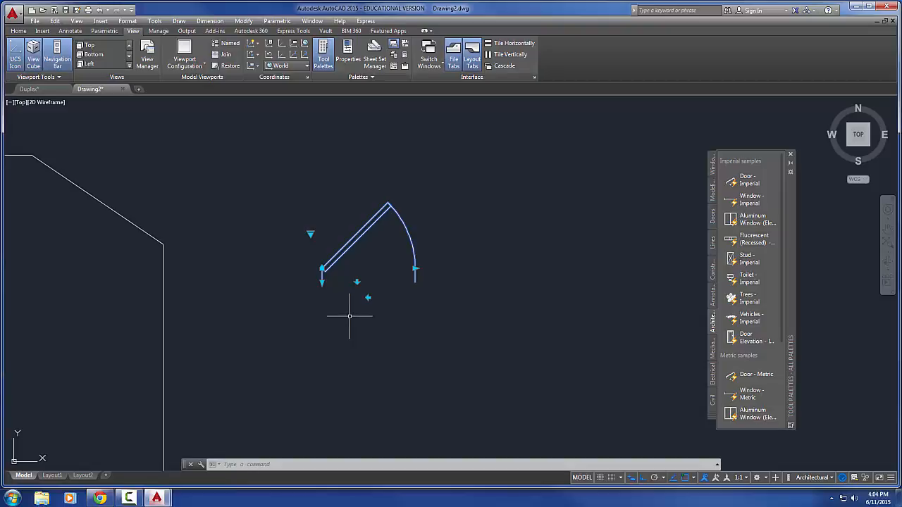
mouse_move(349, 316)
middle_mouse_down()
mouse_move(412, 317)
mouse_move(430, 328)
middle_mouse_up()
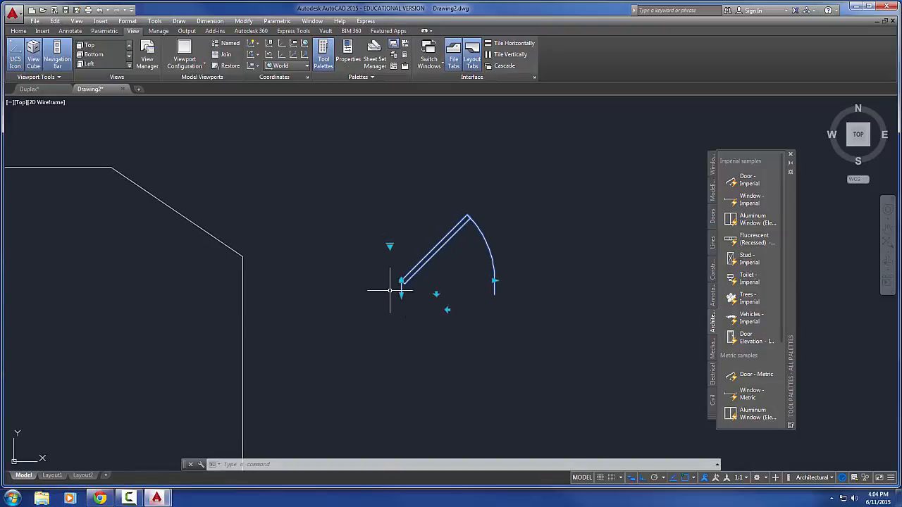
scroll(399, 284, "up", 5)
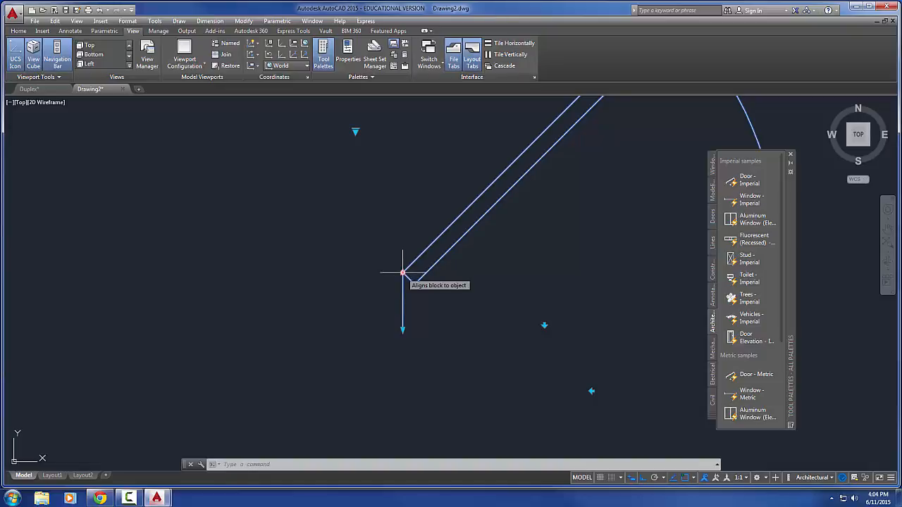
left_click(403, 273)
scroll(345, 310, "down", 4)
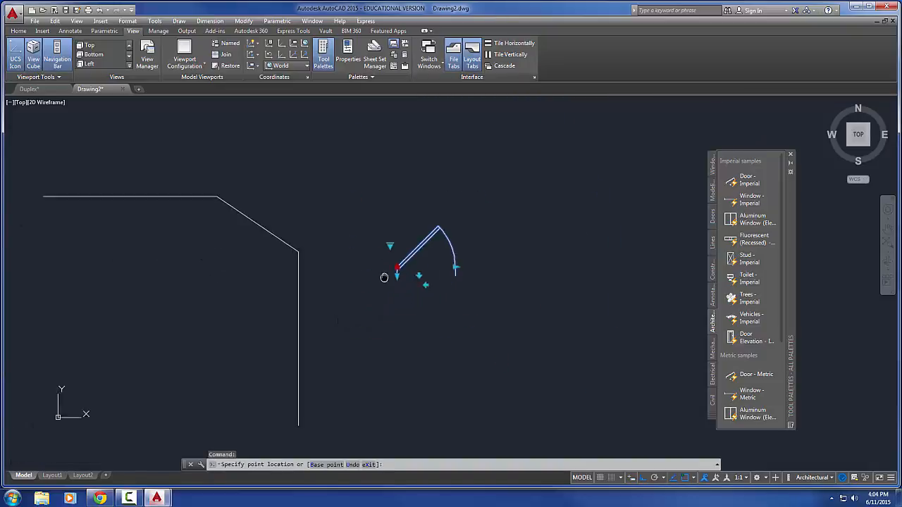
middle_click_drag(386, 275, 469, 243)
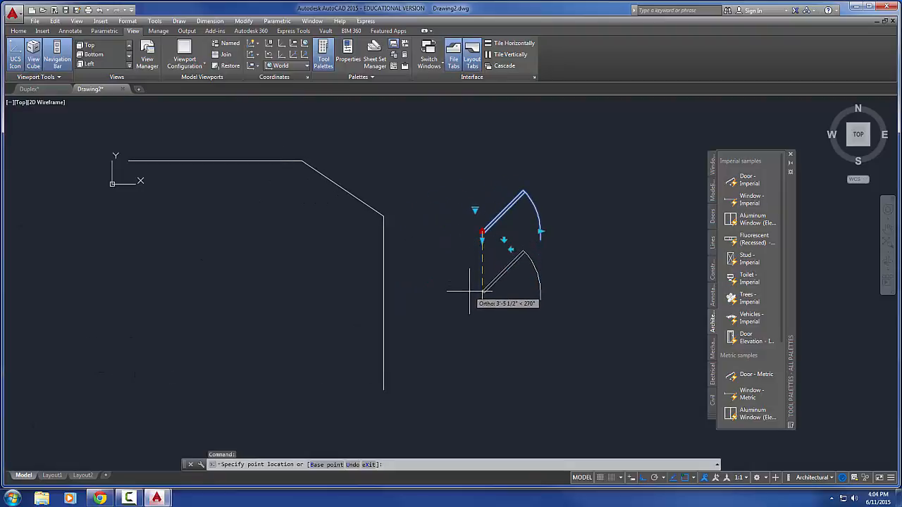
key("F8")
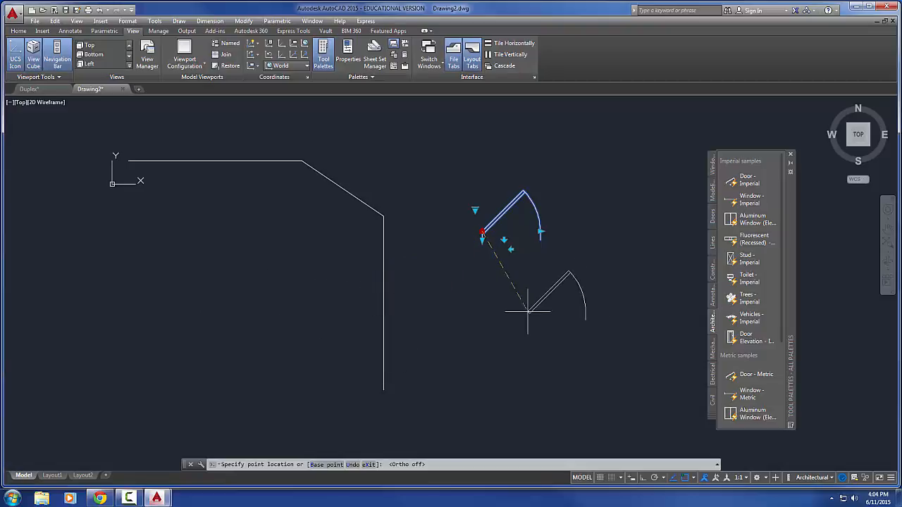
left_click(385, 313)
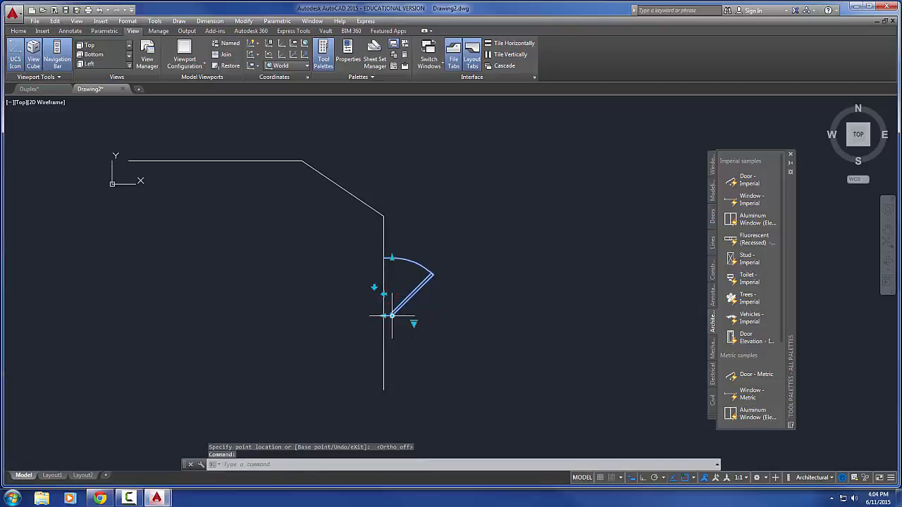
left_click(391, 317)
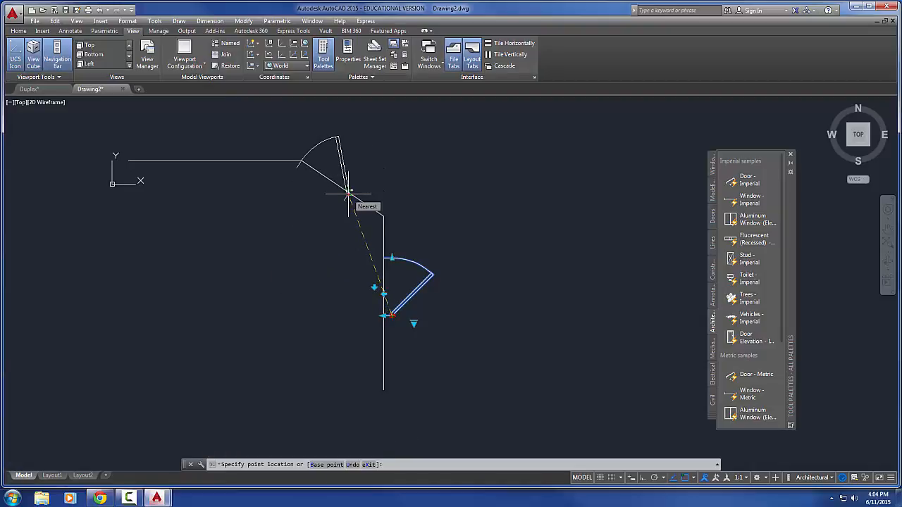
left_click(349, 192)
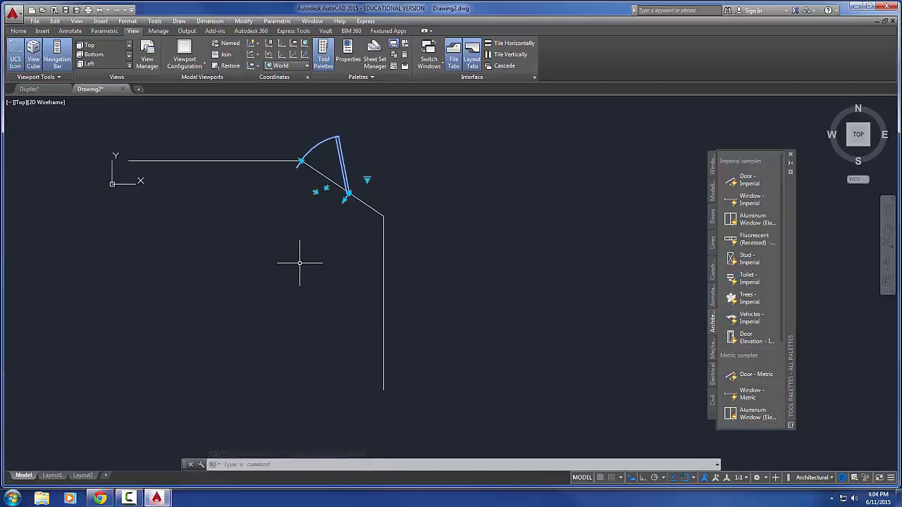
Insert the Window - Imperial dynamic block in the empty area beside the wall lines and select it
mouse_move(614, 252)
middle_mouse_down()
mouse_move(568, 270)
mouse_move(548, 268)
middle_mouse_up()
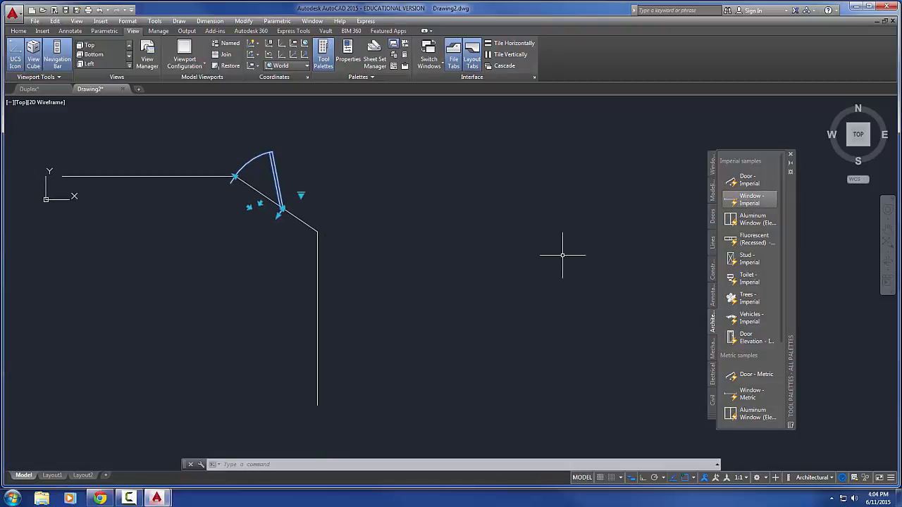
left_click(733, 202)
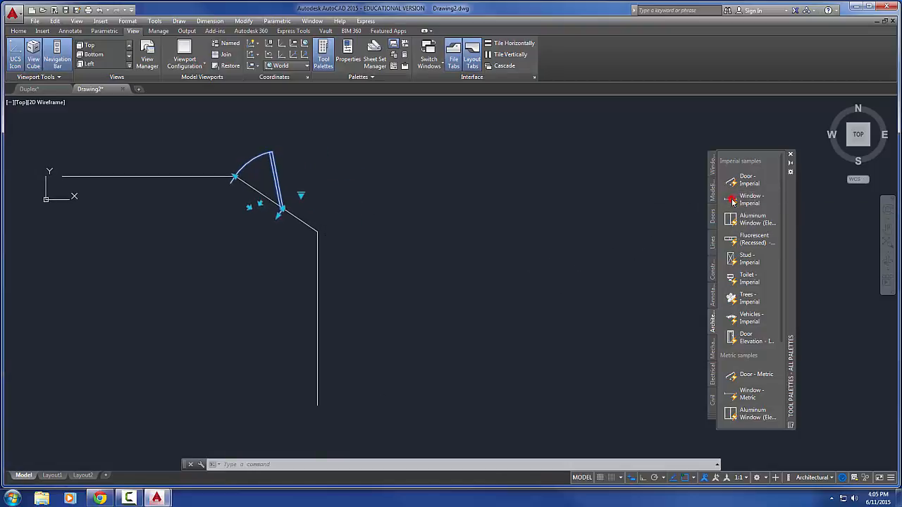
scroll(486, 238, "up", 5)
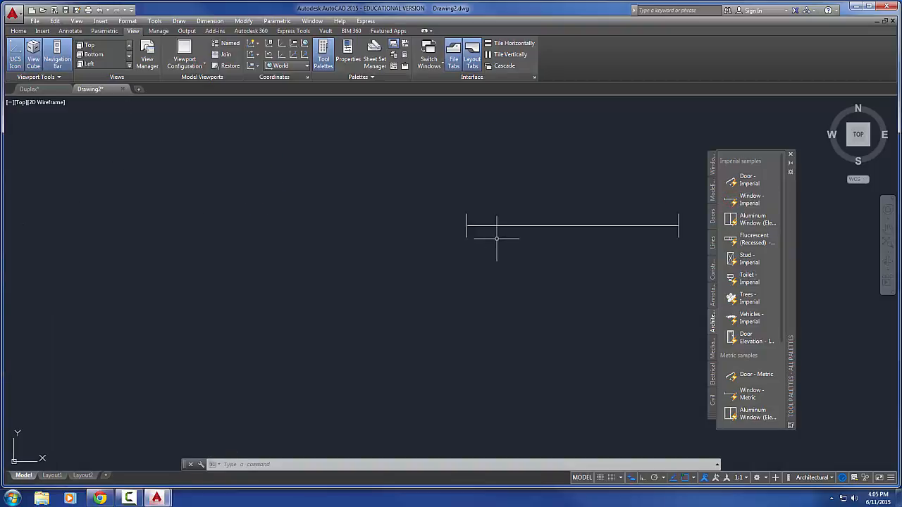
left_click(343, 248)
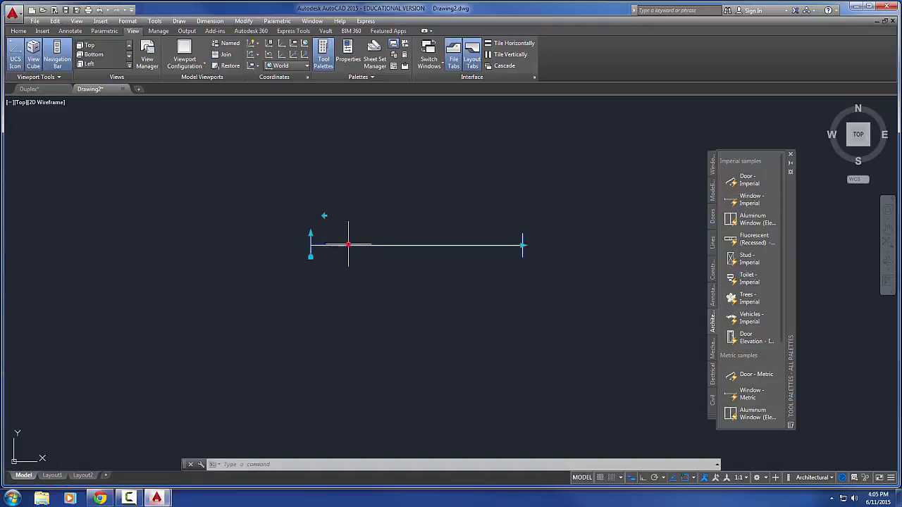
Flip the window block to the opposite side and back, and set its wall thickness to 6"
left_click(323, 216)
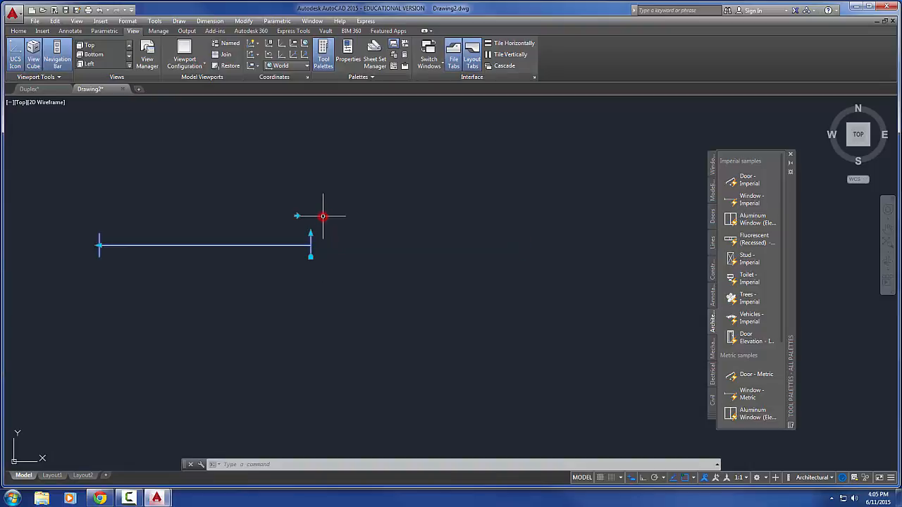
left_click(297, 215)
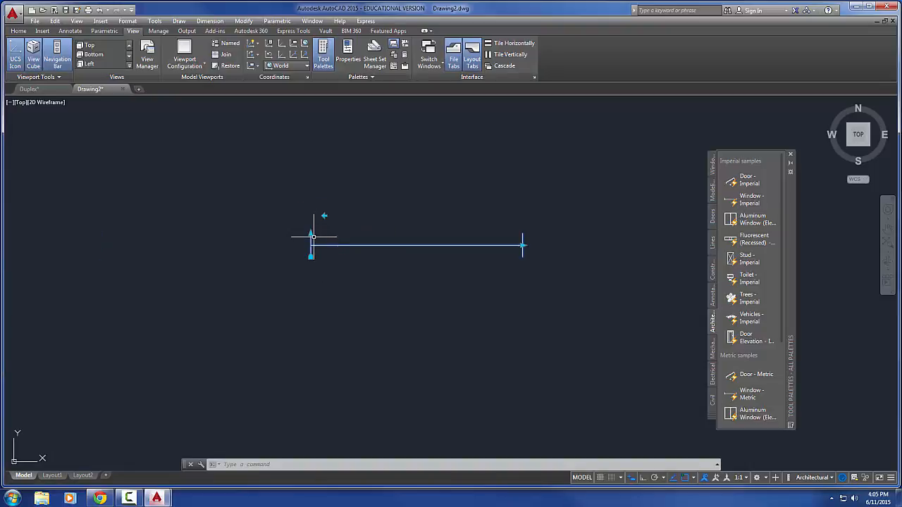
left_click(310, 235)
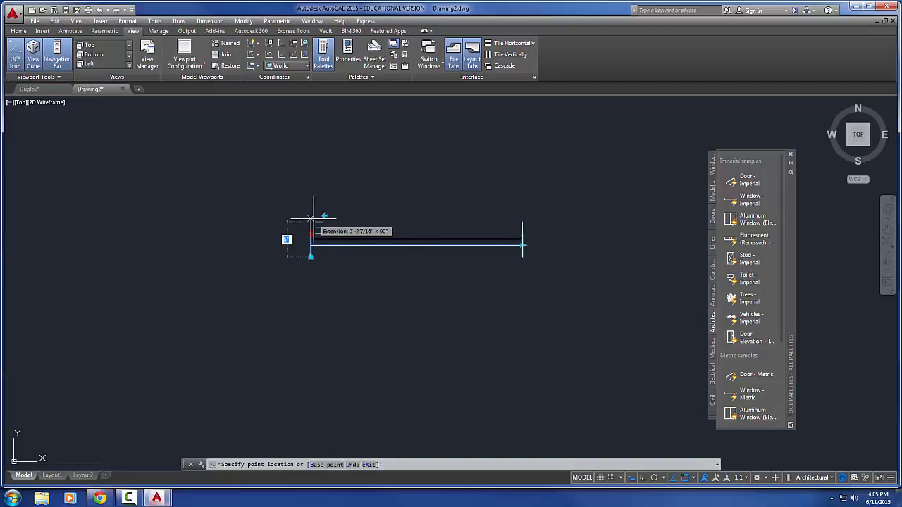
left_click(313, 218)
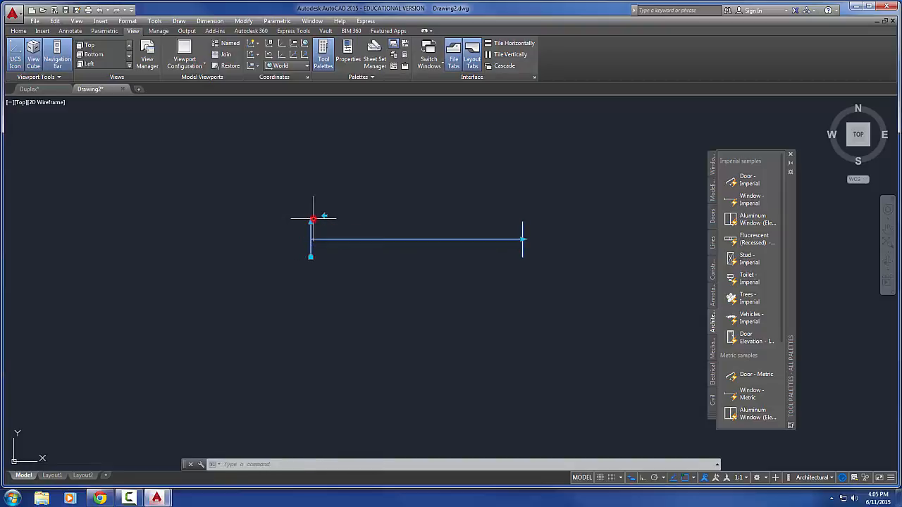
Shorten the window block's width to 2'-6"
left_click(523, 240)
middle_click_drag(522, 240, 390, 246)
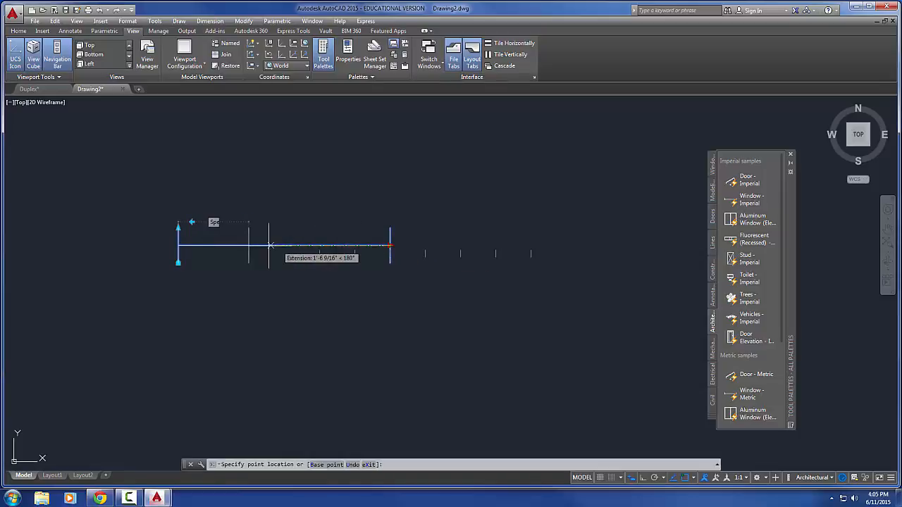
left_click(356, 245)
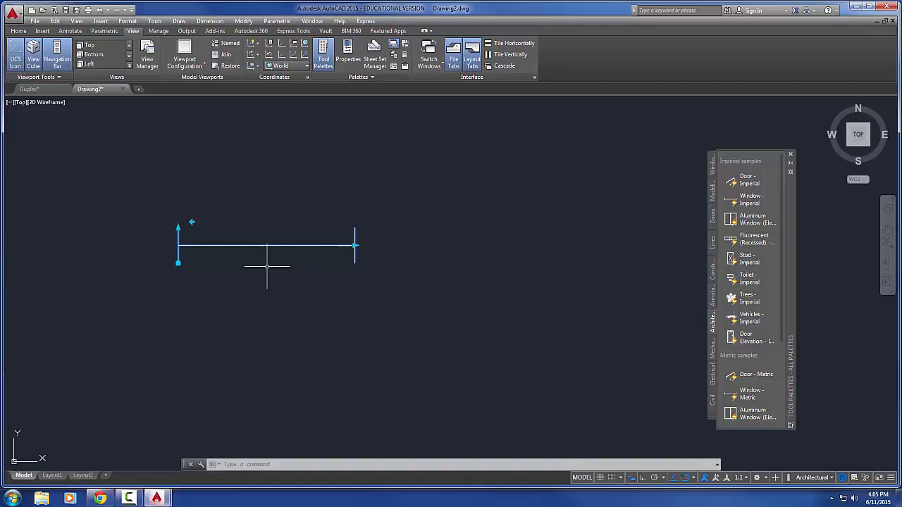
Stretch the window block two size increments beyond its inserted width and shorten it back to the inserted width
left_click(353, 244)
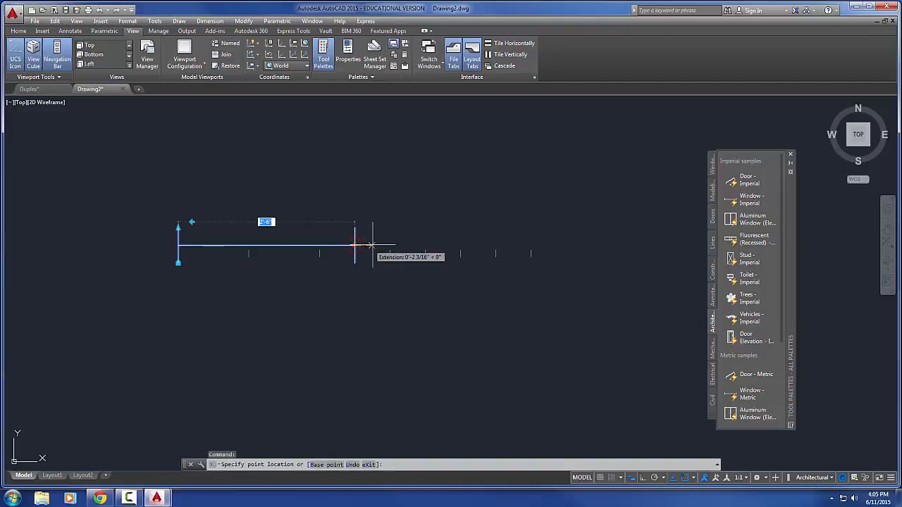
left_click(465, 245)
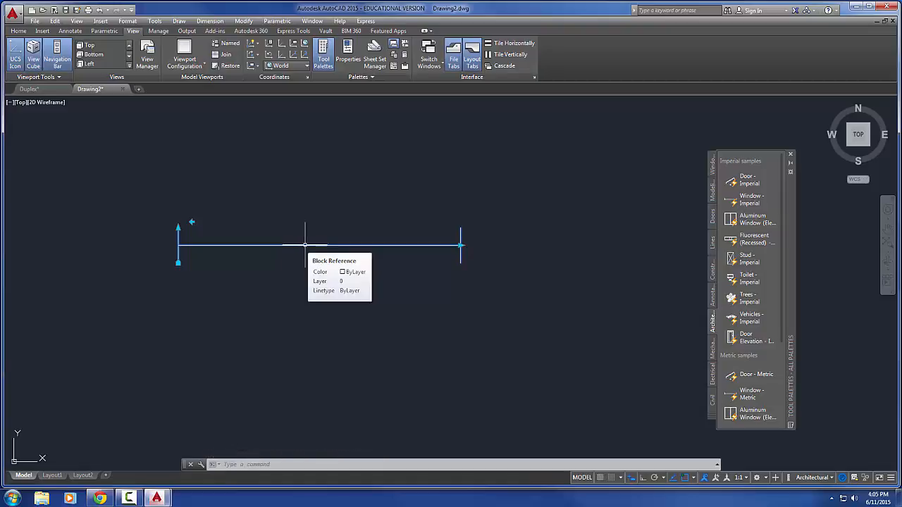
left_click(460, 245)
left_click(383, 245)
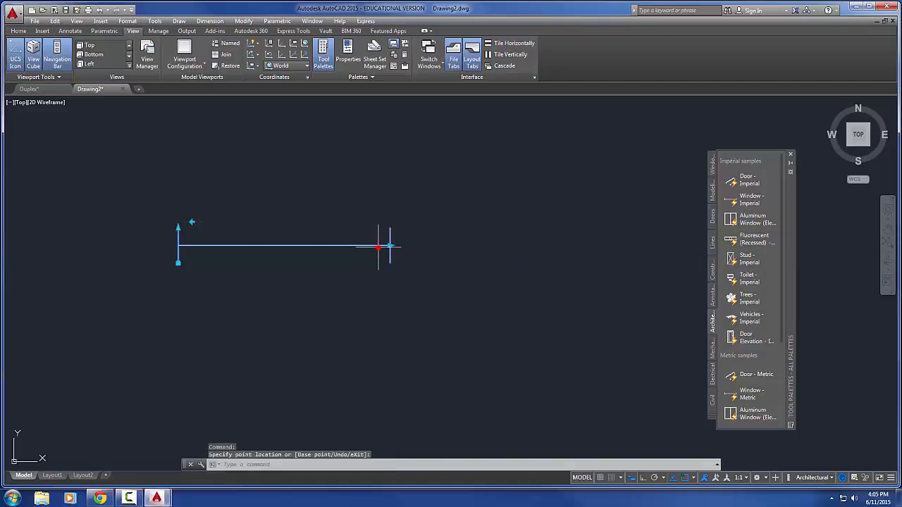
Deselect the plan window, insert the imperial Aluminum Window elevation block below it, and select the new block
middle_click_drag(225, 296, 242, 289)
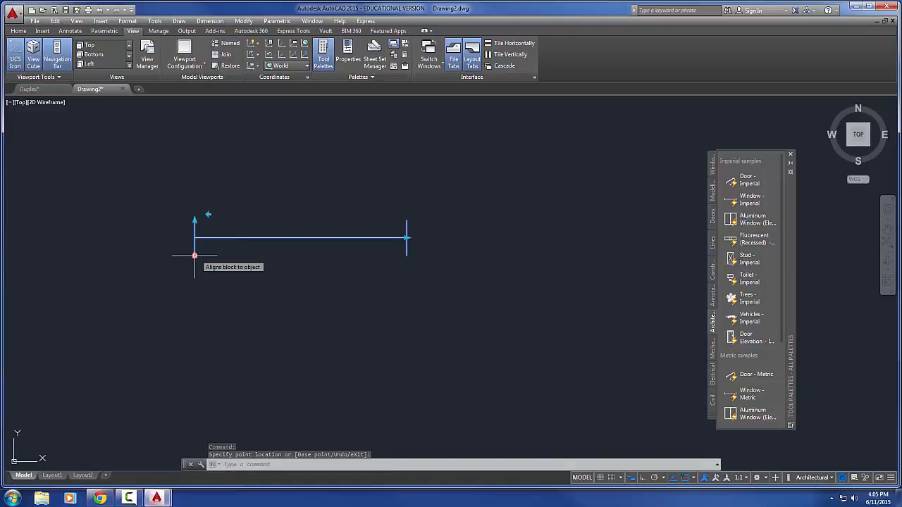
middle_click_drag(251, 273, 280, 177)
key("Escape")
key("Escape")
scroll(270, 235, "down", 2)
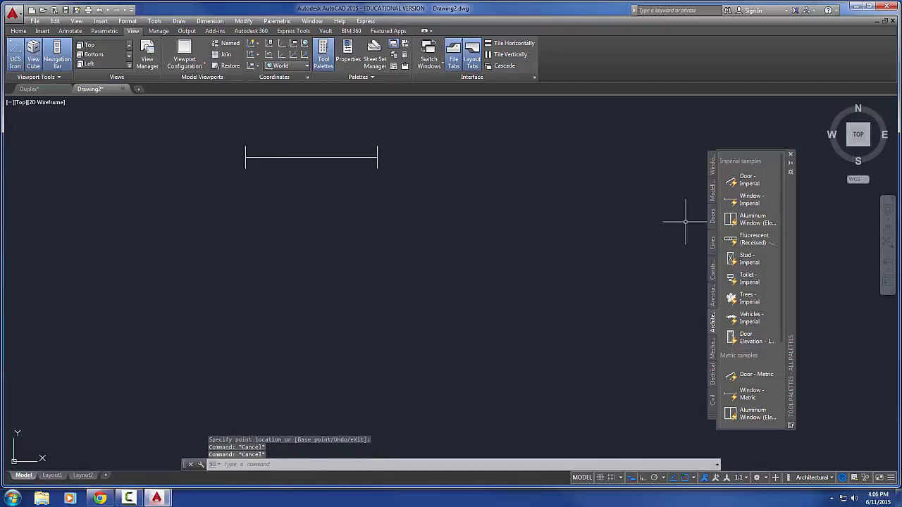
left_click(732, 222)
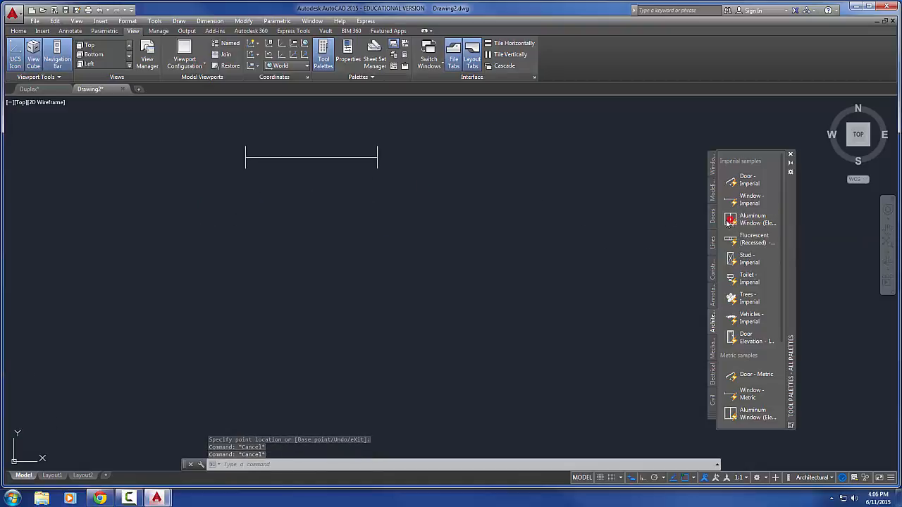
left_click(407, 355)
middle_click_drag(407, 353, 258, 352)
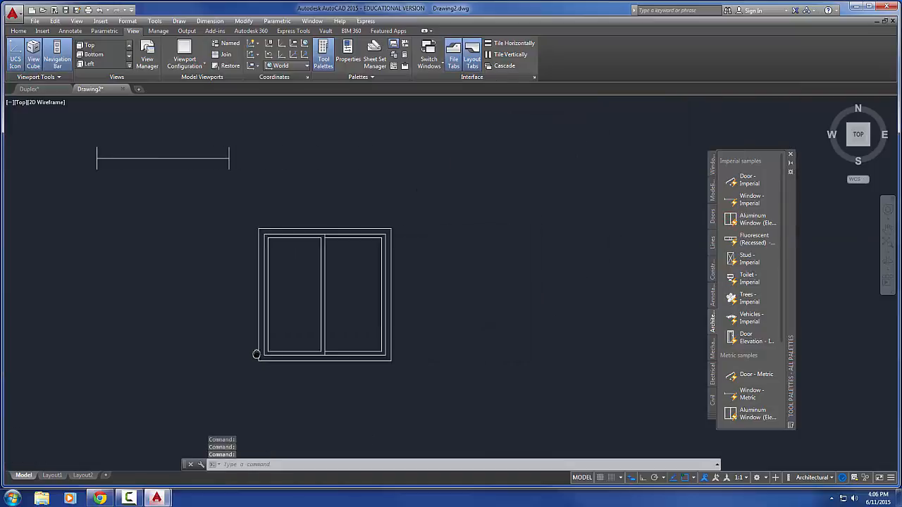
left_click(259, 353)
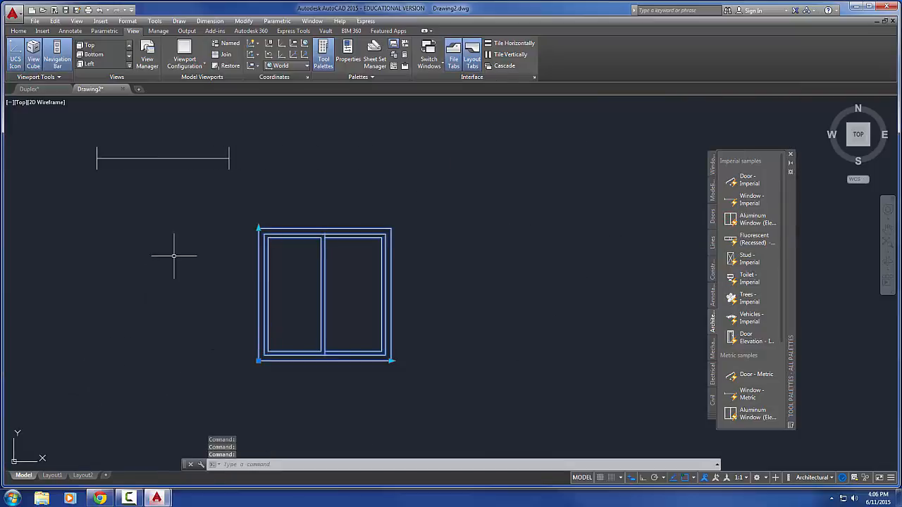
Stretch the aluminum window elevation to a height of 5' and a width of 5'
left_click(259, 228)
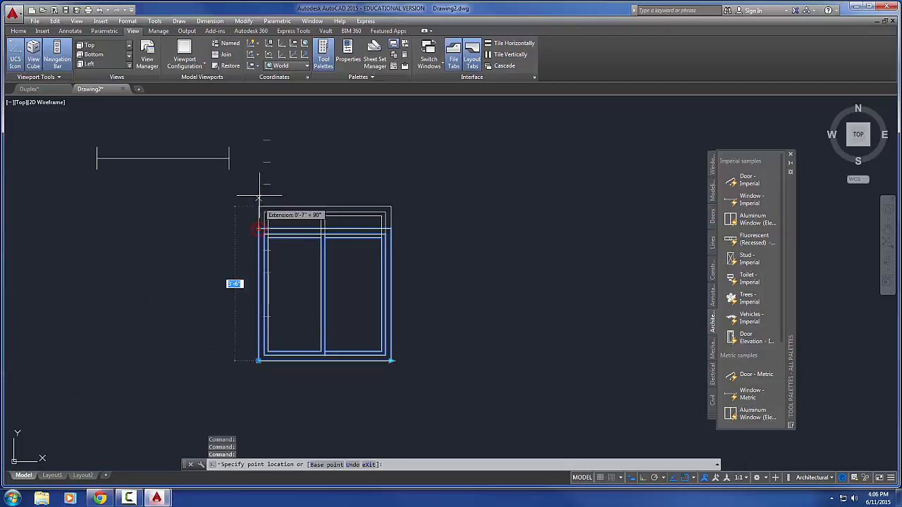
left_click(263, 142)
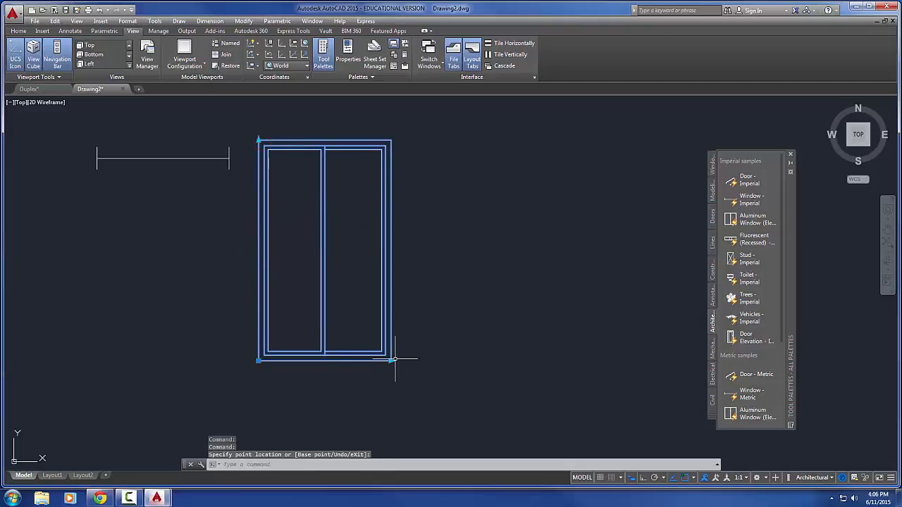
left_click(481, 362)
left_click(481, 362)
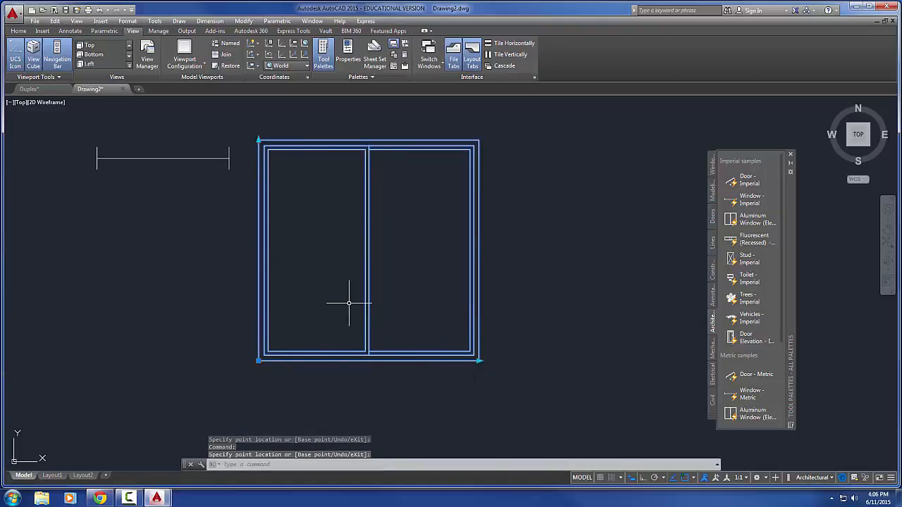
Reduce the aluminum window elevation's width and height with its stretch grips, leaving a rectangle wider than it is tall
left_click(413, 362)
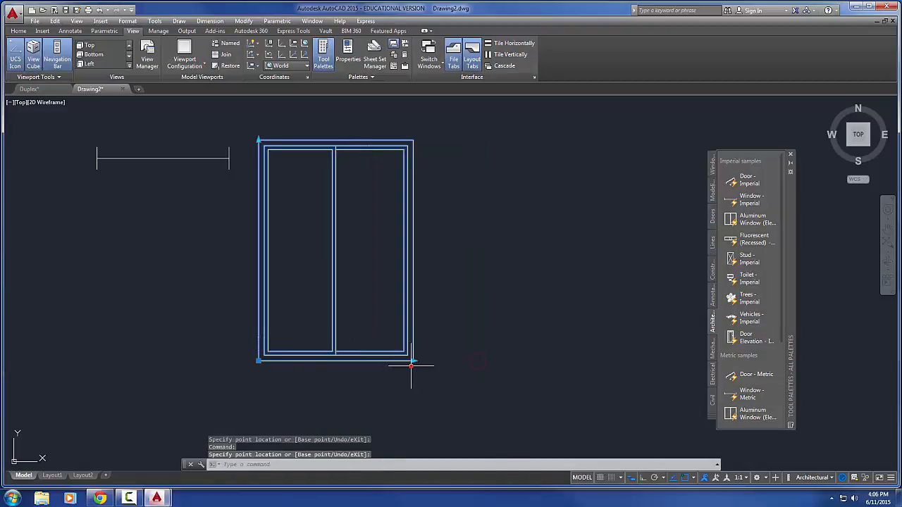
left_click(258, 139)
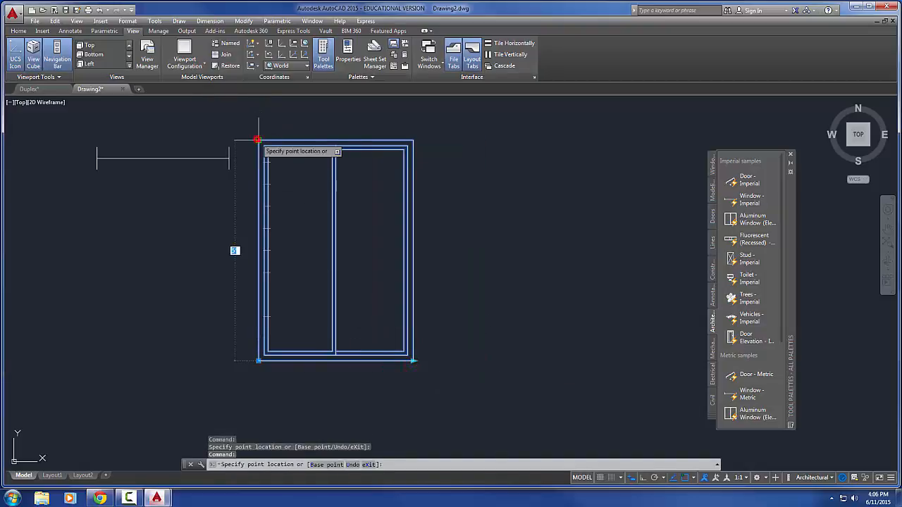
left_click(259, 246)
middle_click_drag(483, 259, 478, 222)
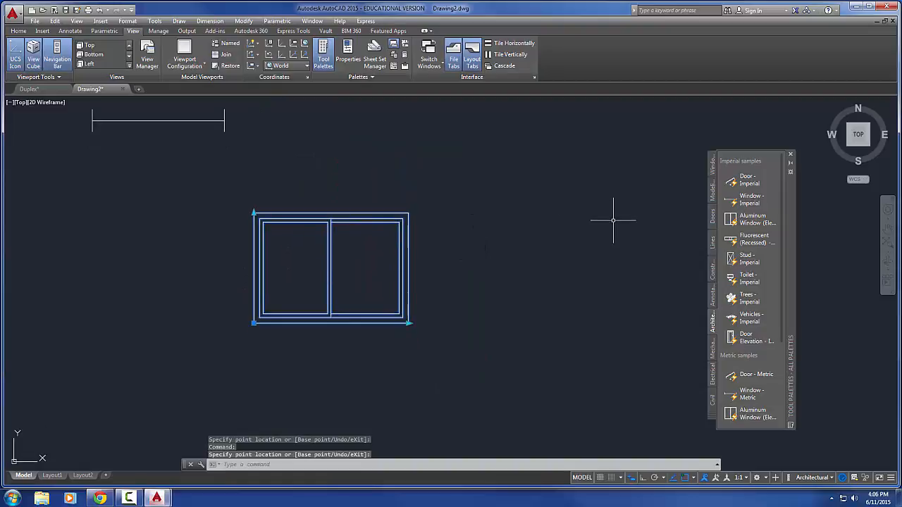
Deselect the aluminum window, insert the imperial Fluorescent (Recessed) block to its right, and select the new fixture
key("Escape")
key("Escape")
left_click(733, 239)
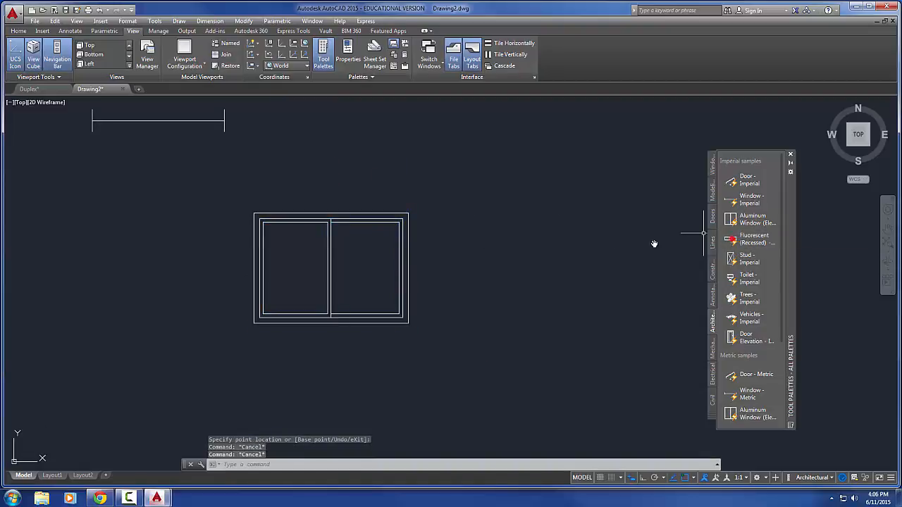
middle_click_drag(524, 239, 339, 267)
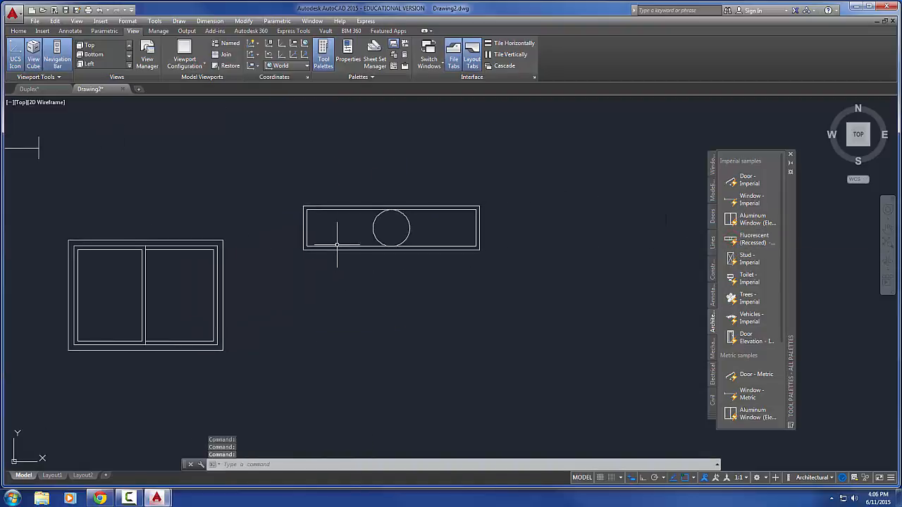
left_click(337, 245)
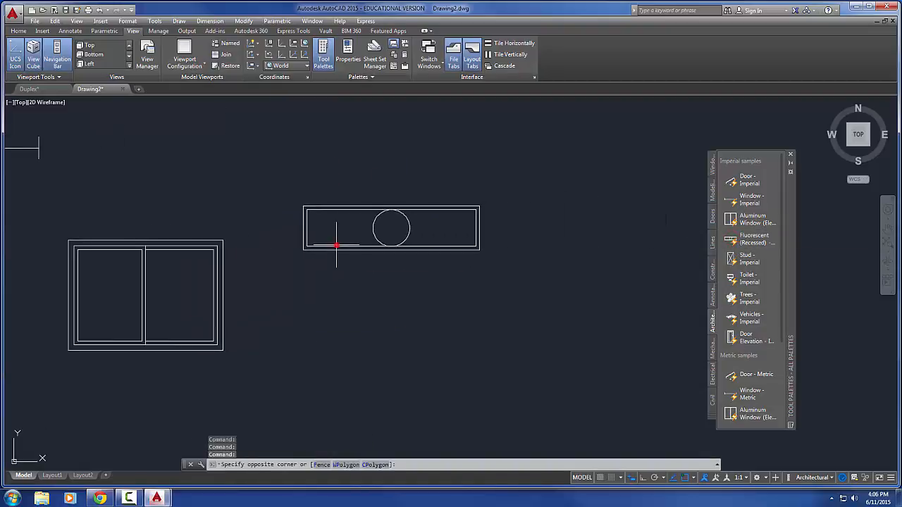
Set the fluorescent fixture's size to a width of 2'-0" and a height of 4'-0"
left_click(296, 249)
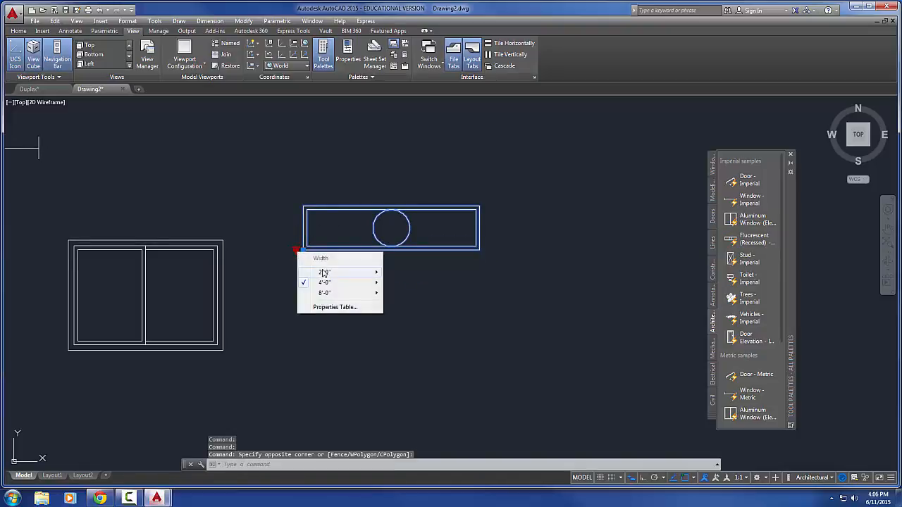
mouse_move(323, 273)
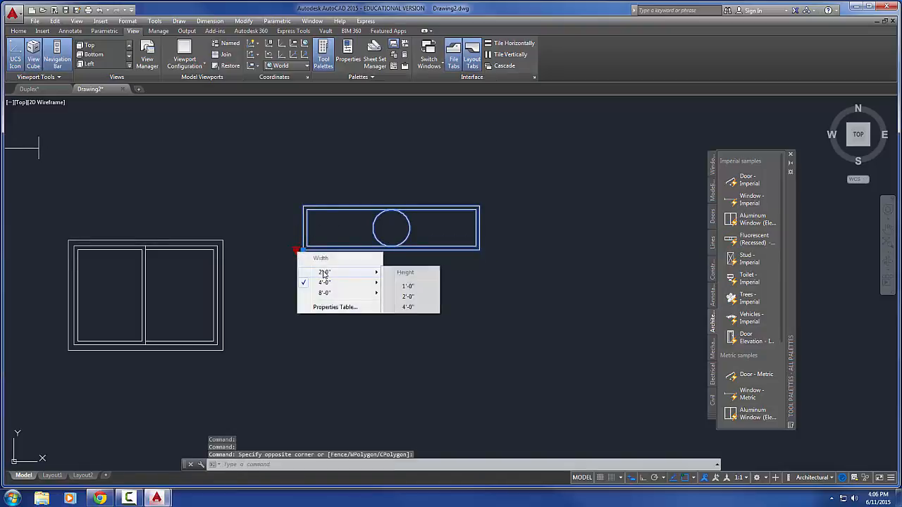
left_click(408, 308)
Set the fluorescent fixture's size to a width of 8'-0" and a height of 1'-0"
middle_click_drag(401, 255, 419, 326)
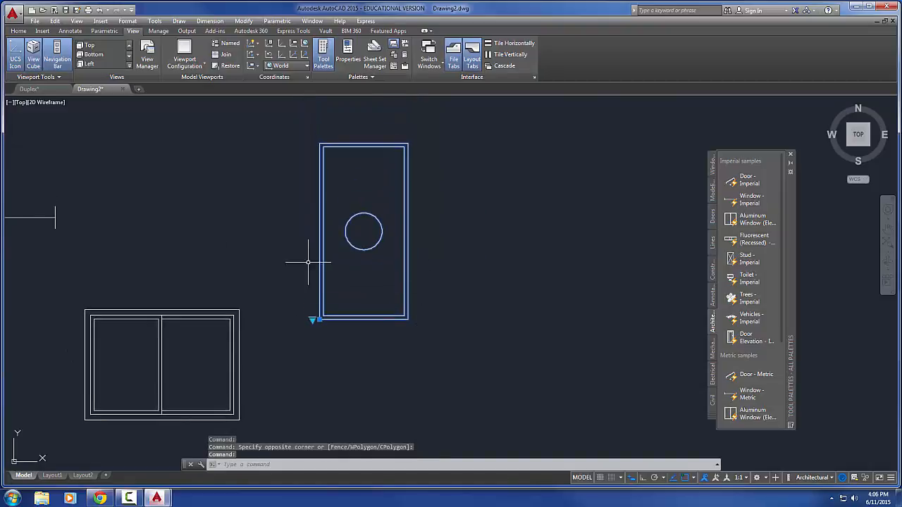
left_click(312, 321)
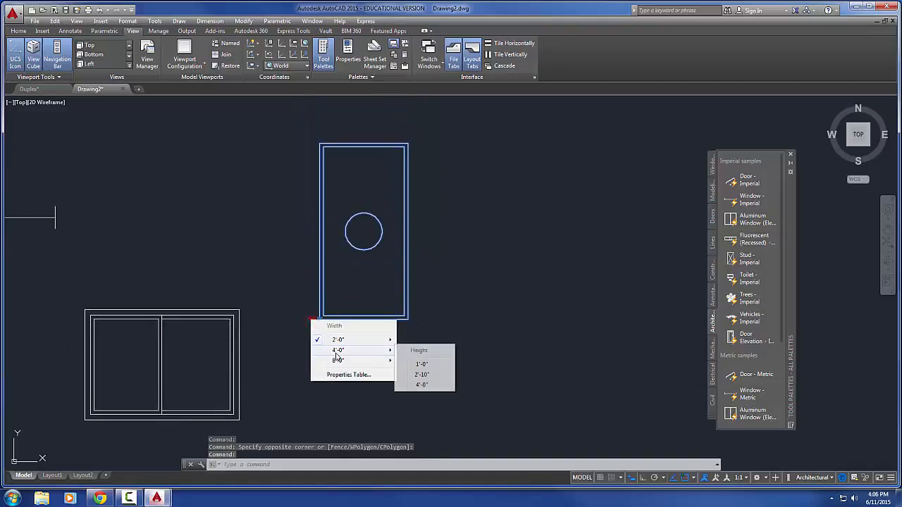
mouse_move(371, 360)
left_click(422, 376)
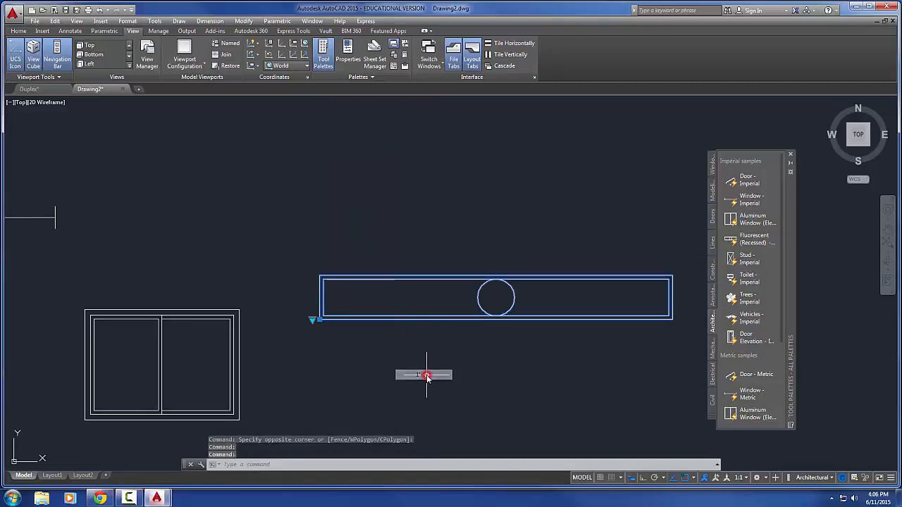
Examine the width and height combinations in the fixture's properties table and close it without changing anything
left_click(312, 320)
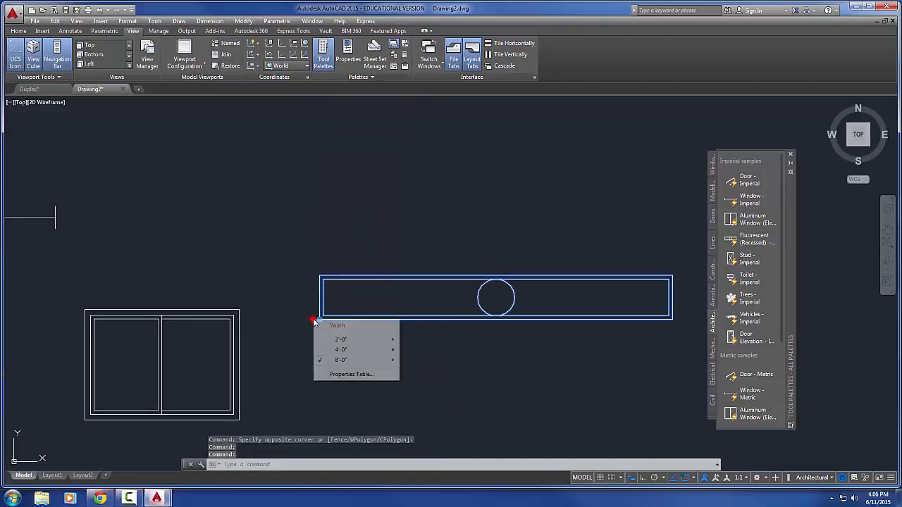
left_click(348, 375)
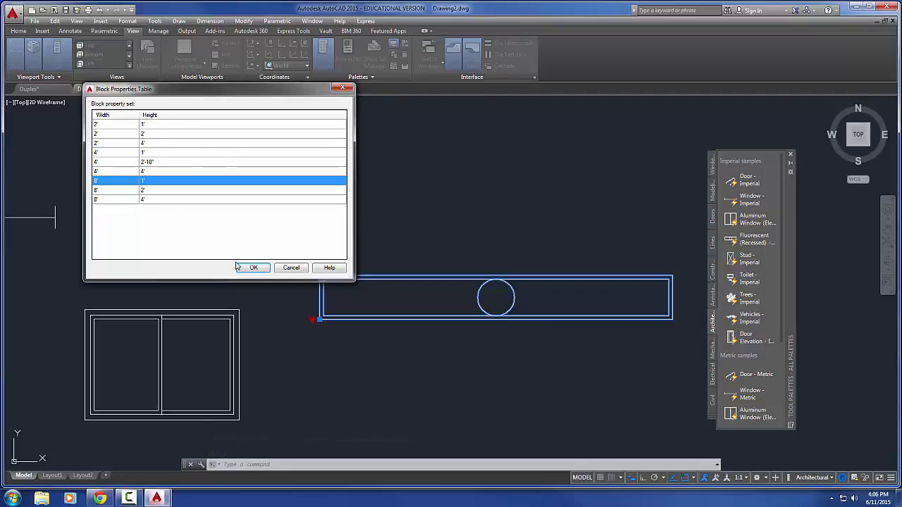
left_click(291, 268)
Deselect the fluorescent fixture, insert the imperial Stud block in the empty area below it, and select the new stud
mouse_move(518, 298)
middle_mouse_down()
mouse_move(463, 274)
mouse_move(449, 219)
middle_mouse_up()
scroll(464, 273, "down", 2)
key("Escape")
key("Escape")
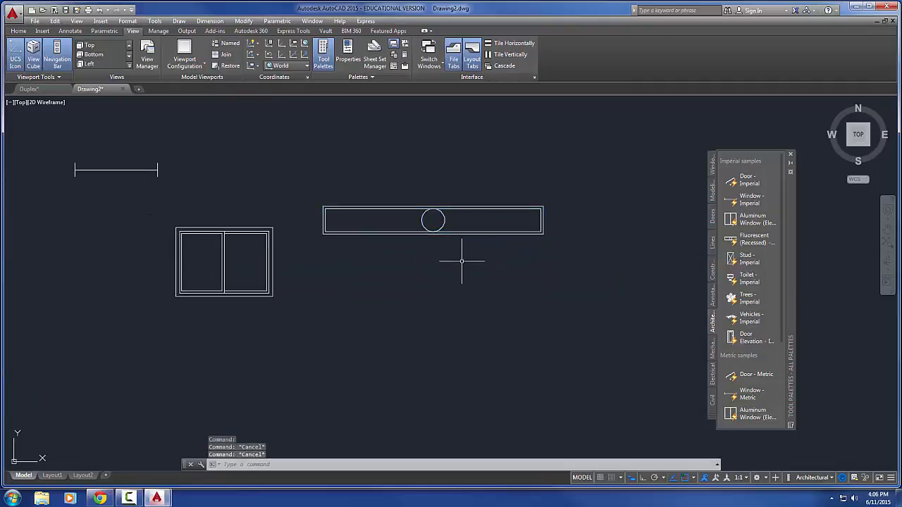
mouse_move(471, 262)
middle_mouse_down()
mouse_move(421, 225)
mouse_move(437, 199)
mouse_move(453, 200)
middle_mouse_up()
left_click_drag(663, 272, 413, 298)
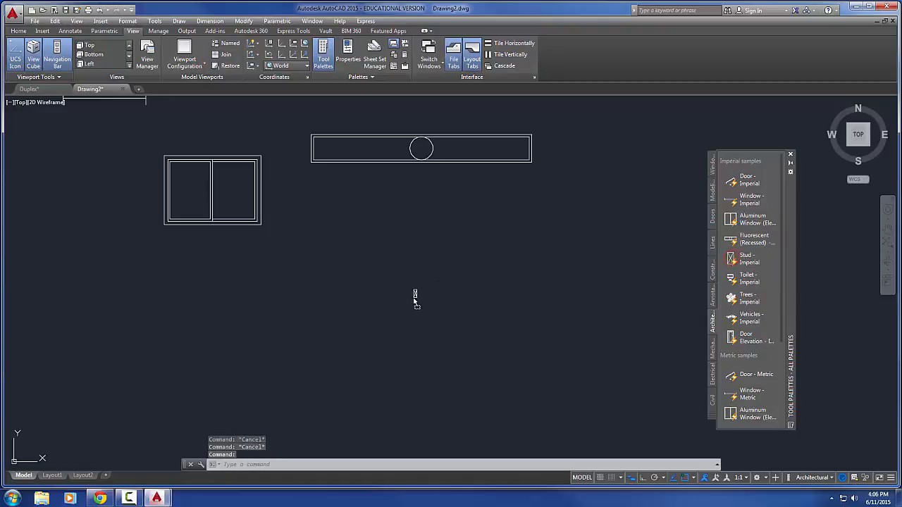
scroll(412, 299, "up", 10)
middle_click_drag(410, 299, 373, 333)
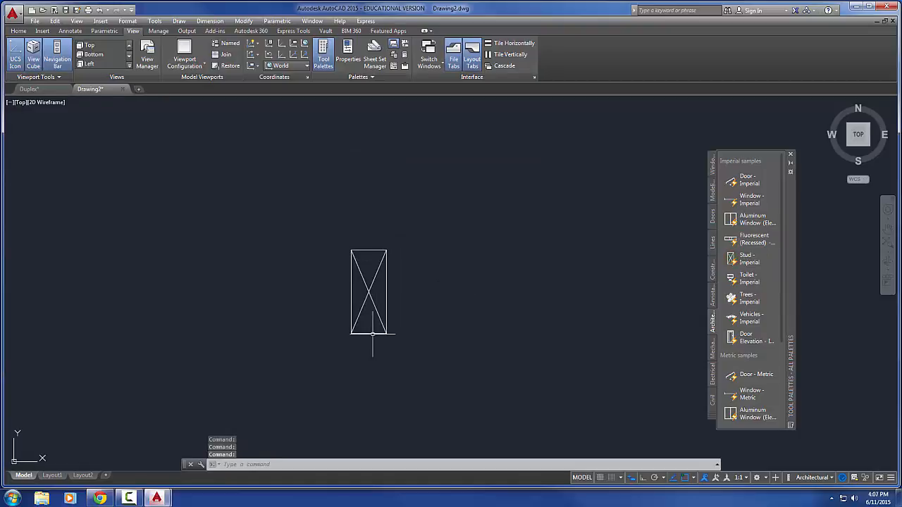
left_click(381, 322)
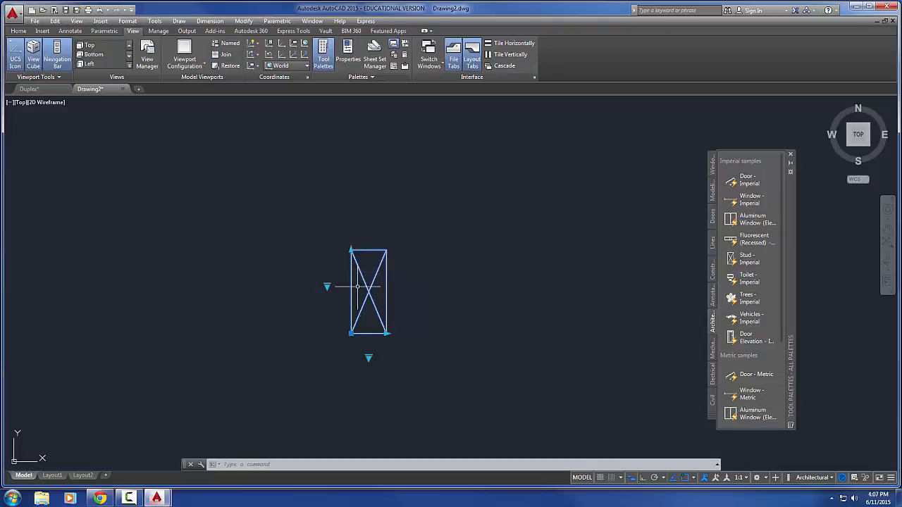
Stretch the stud block to a width of two studs and a depth of 11 1/4" with its grips
left_click(386, 334)
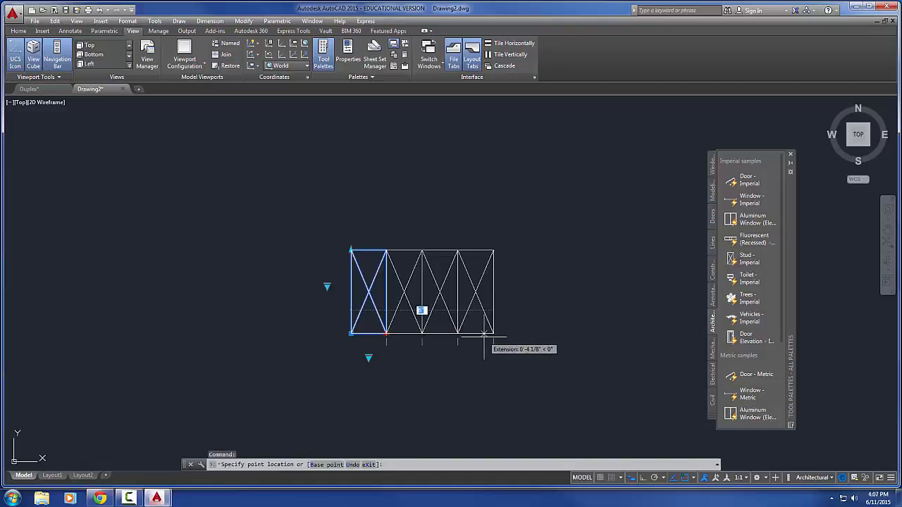
left_click(423, 334)
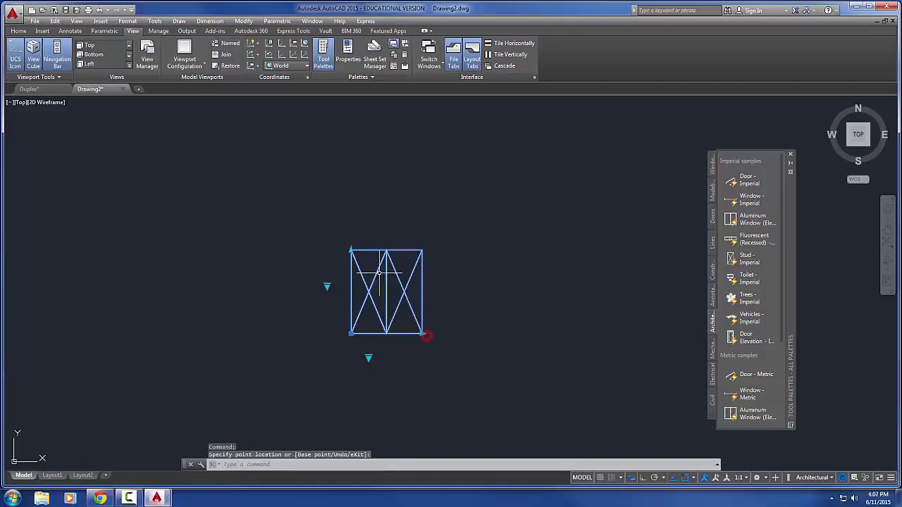
left_click(353, 250)
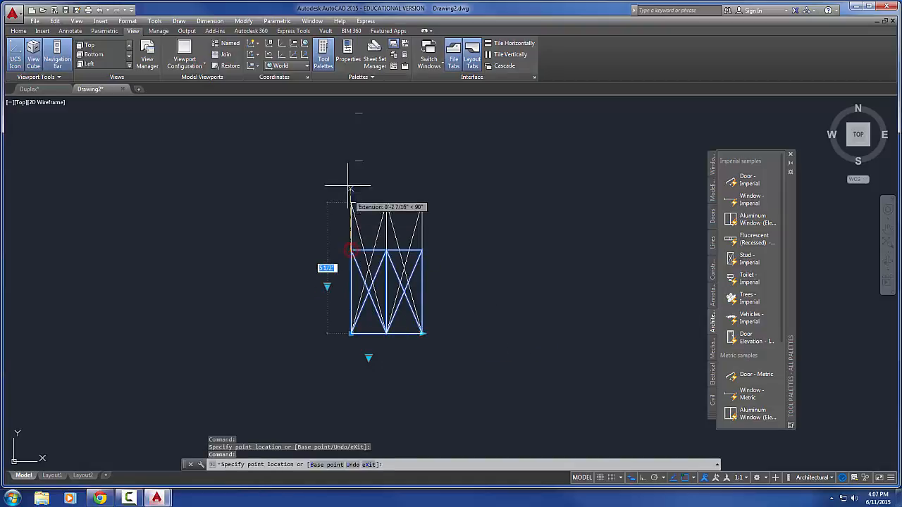
scroll(348, 151, "down", 3)
middle_click_drag(348, 151, 362, 217)
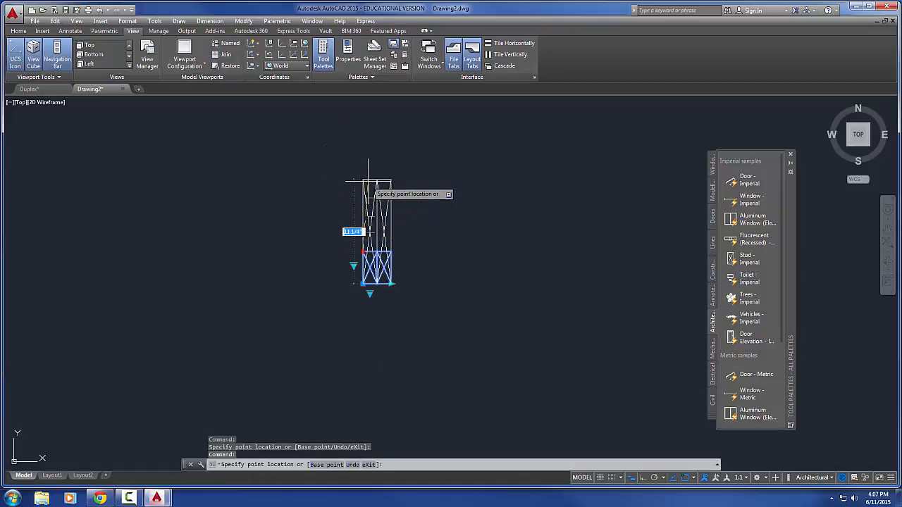
left_click(368, 182)
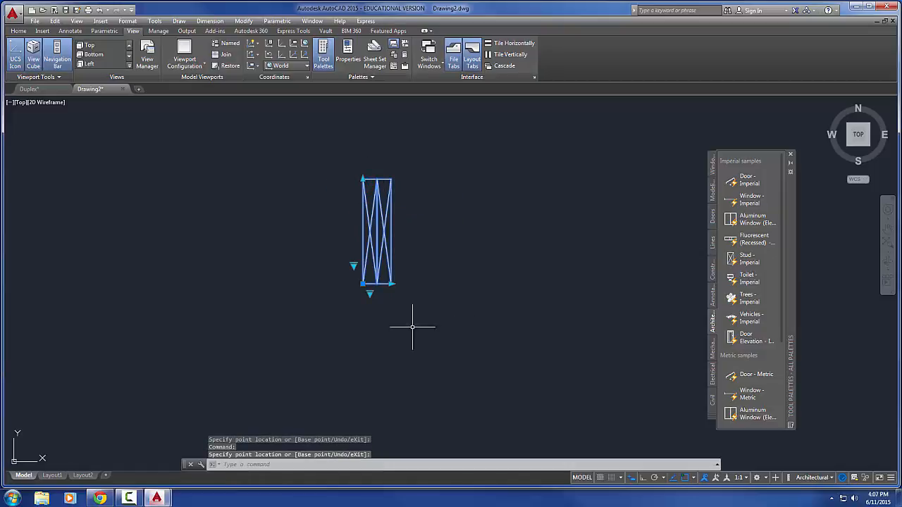
Set the stud size to 2" x 10" and the number of studs to 4, and deselect the block
left_click(354, 267)
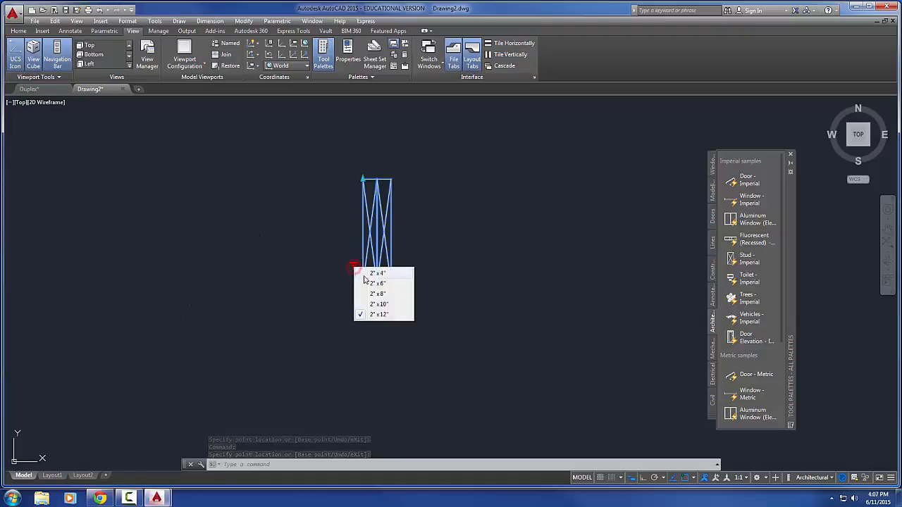
left_click(379, 304)
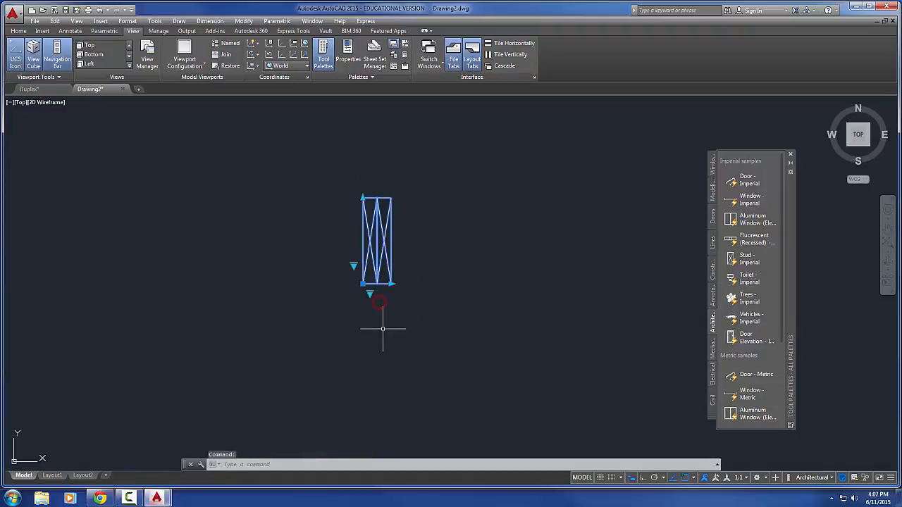
left_click(369, 293)
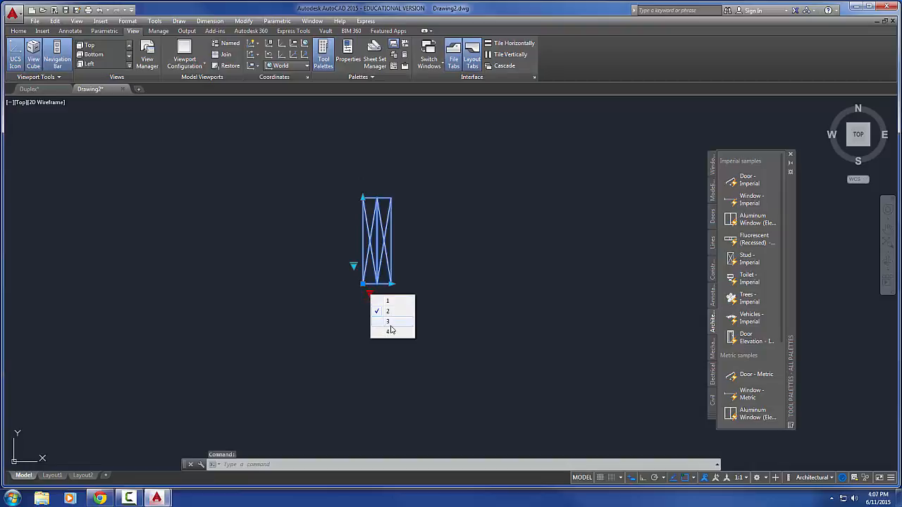
left_click(390, 331)
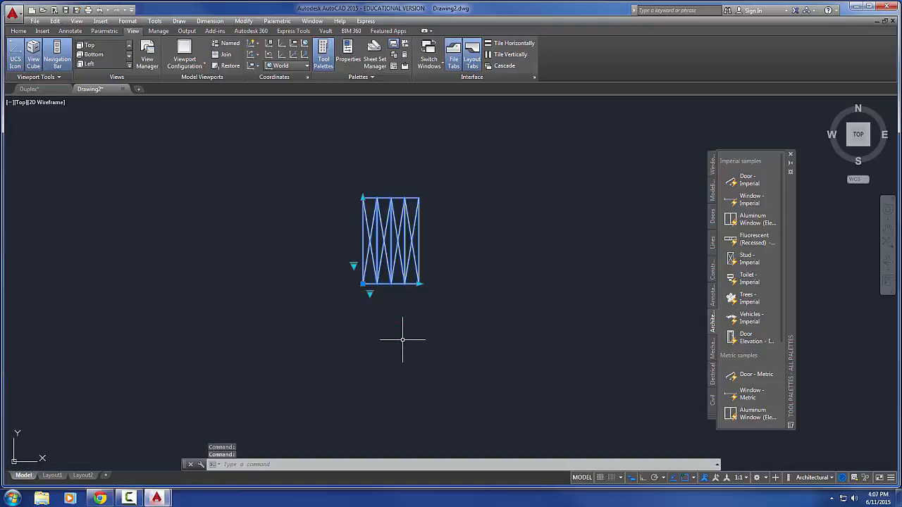
key("Escape")
Insert the imperial Toilet block to the right of the studs and select it
middle_click_drag(481, 278, 462, 249)
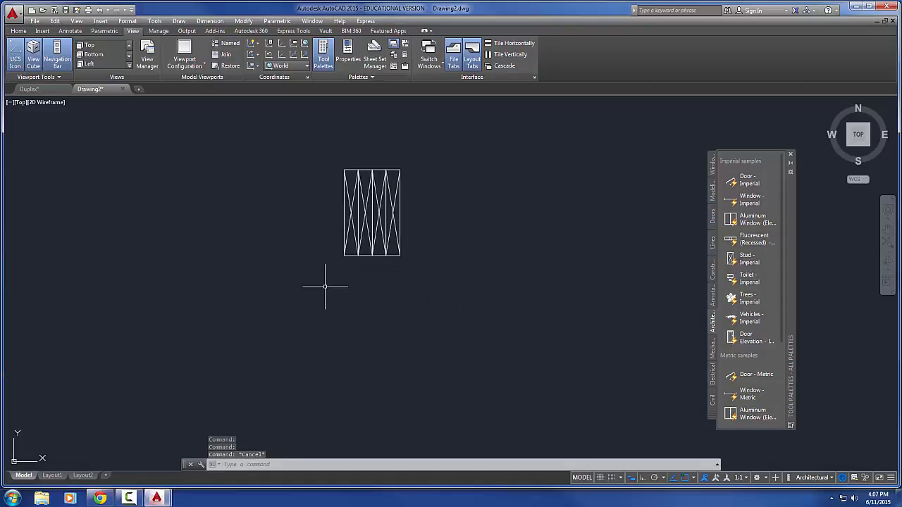
middle_click_drag(545, 237, 517, 219)
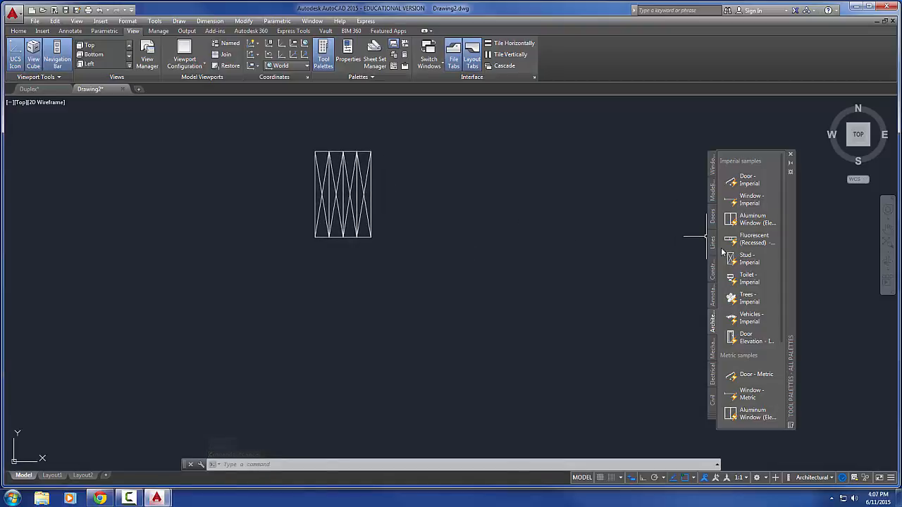
scroll(547, 284, "down", 2)
middle_click_drag(487, 288, 404, 305)
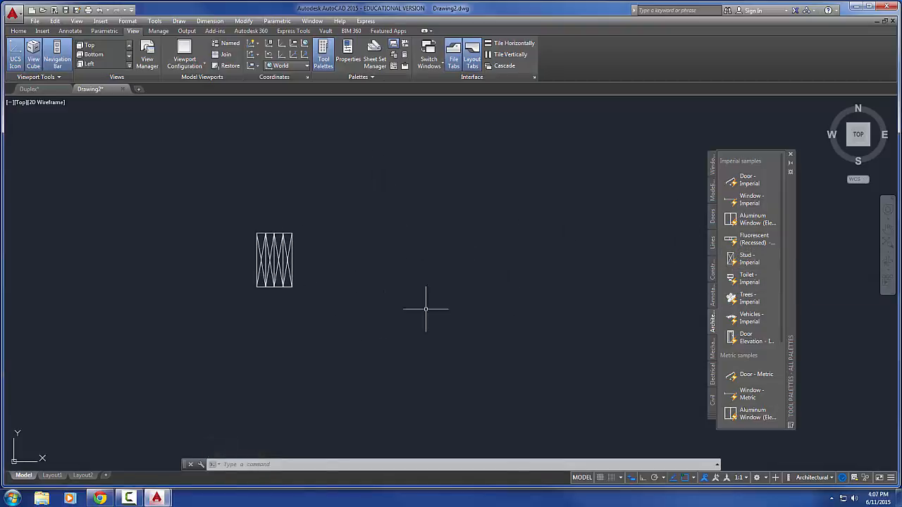
mouse_move(745, 278)
left_mouse_down()
mouse_move(499, 297)
mouse_move(501, 317)
left_mouse_up()
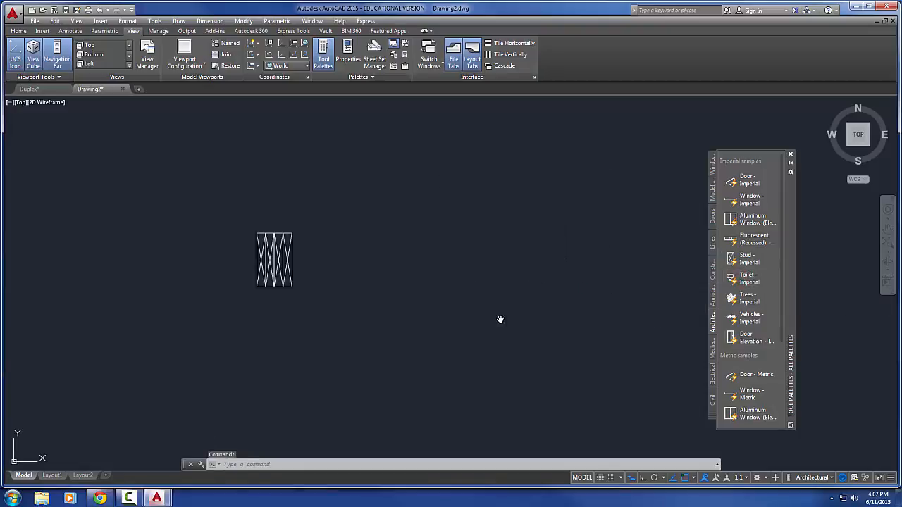
middle_click_drag(557, 292, 522, 309)
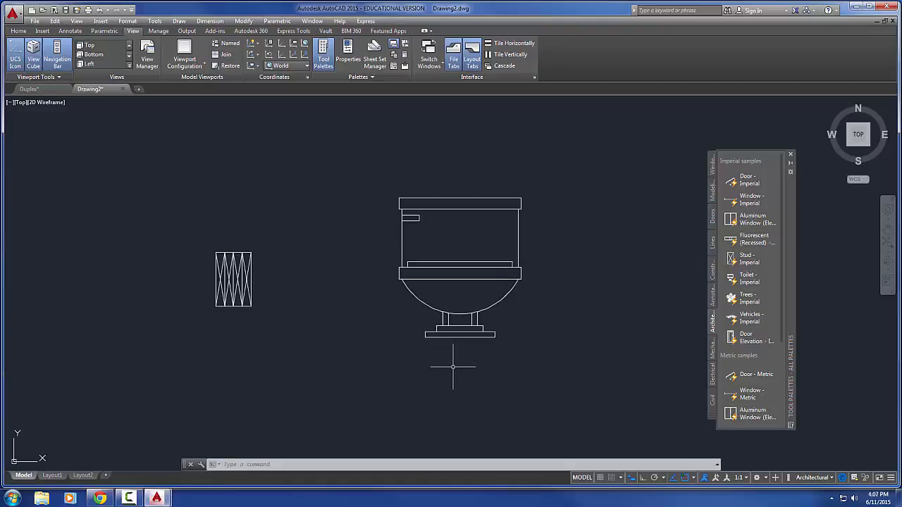
left_click(453, 334)
left_click(447, 358)
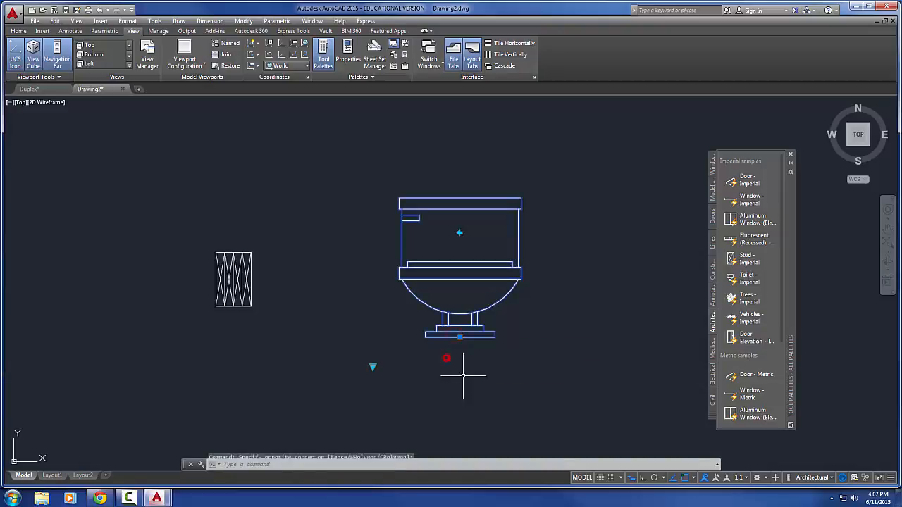
Flip the toilet's front view back and forth, leaving the flush handle on the right side of the tank
left_click(459, 232)
left_click(460, 232)
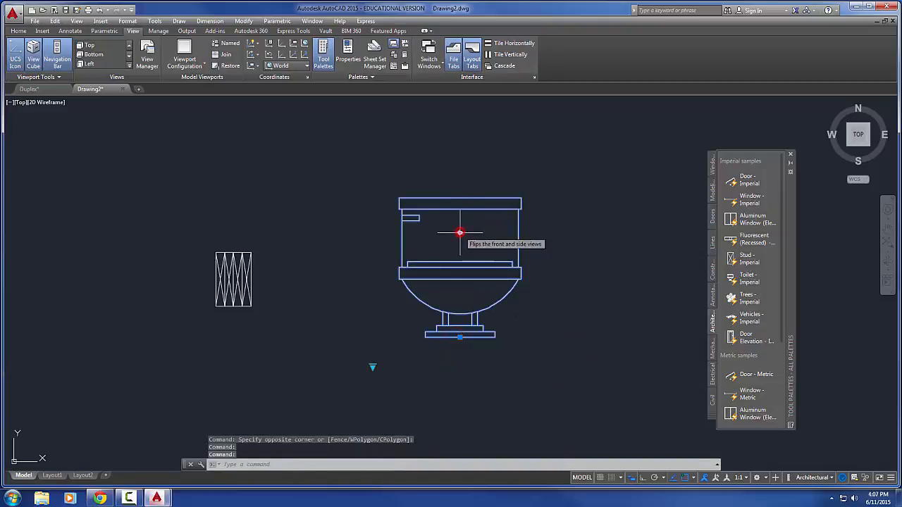
left_click(460, 233)
left_click(459, 233)
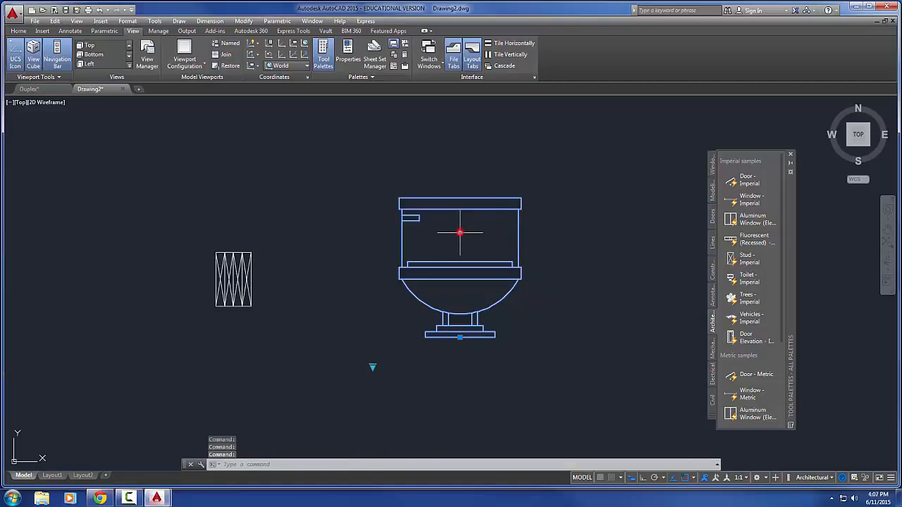
left_click(459, 232)
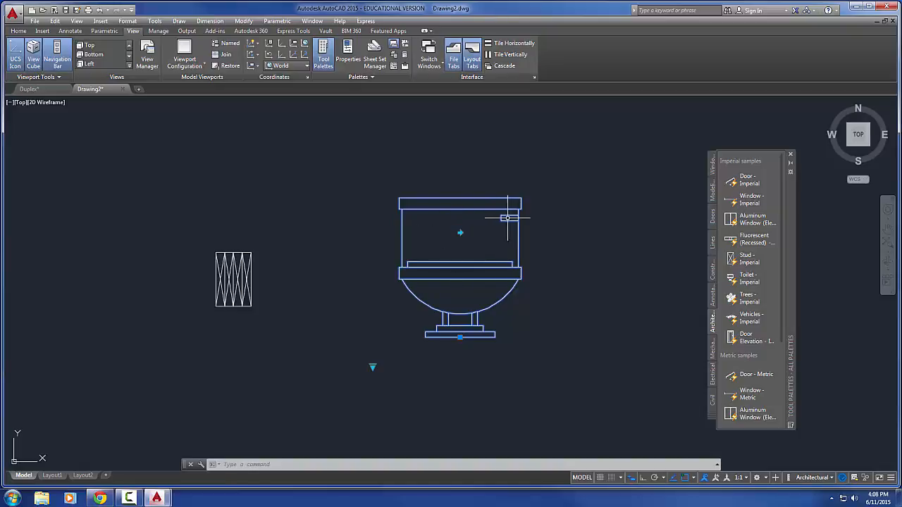
left_click(459, 232)
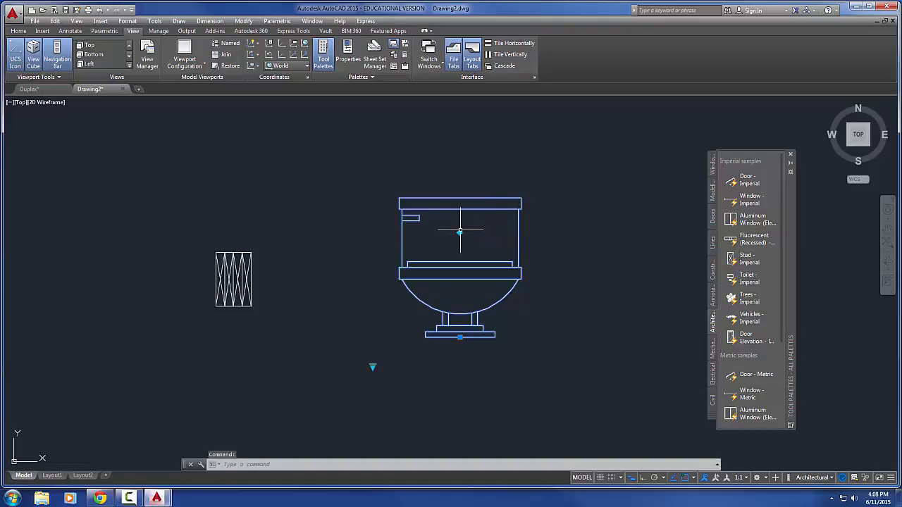
left_click(459, 232)
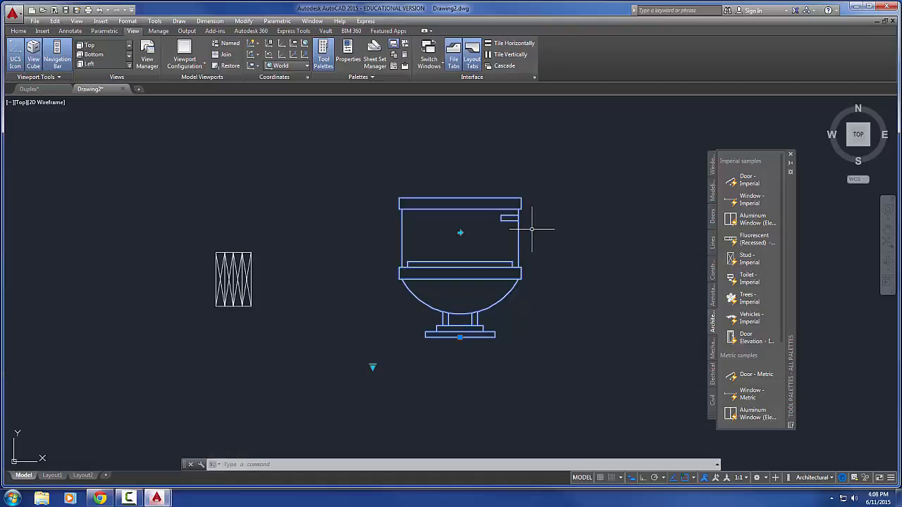
left_click(459, 233)
Switch the selected toilet block to its Elongated (Plan) view
middle_click_drag(355, 344, 356, 332)
left_click(374, 354)
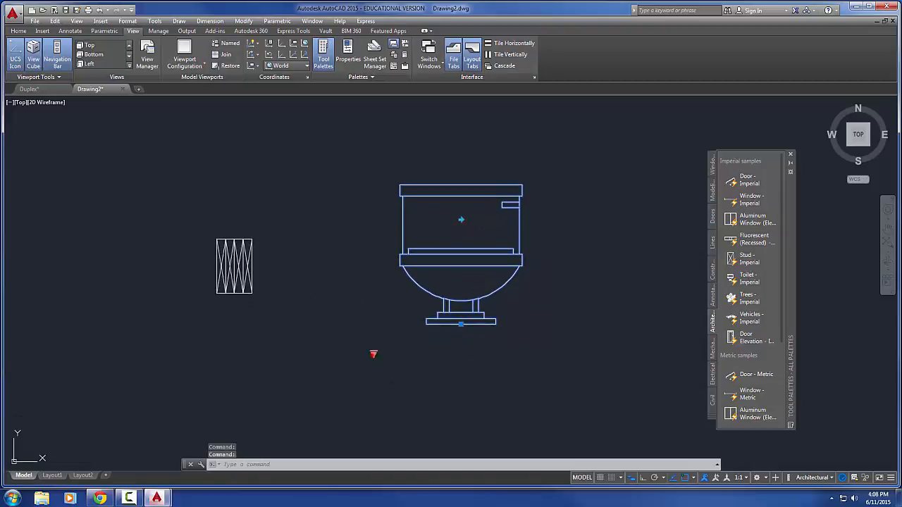
left_click(373, 354)
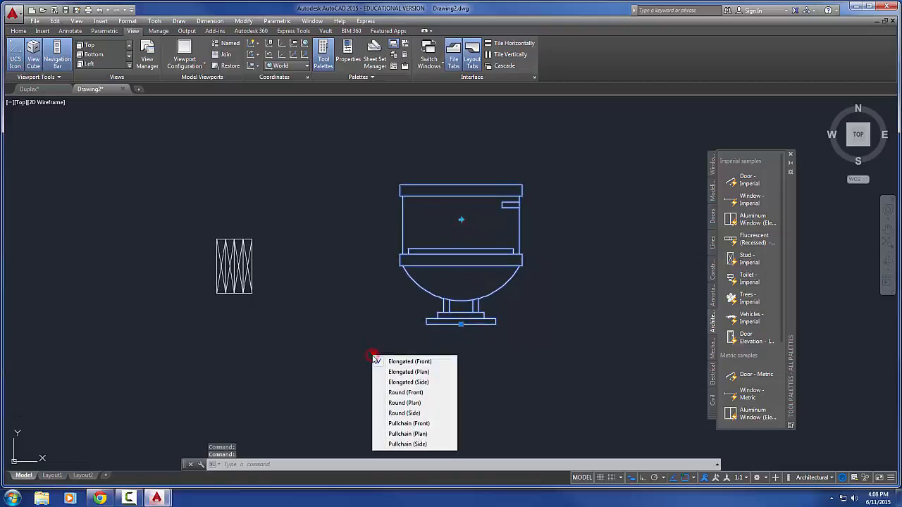
left_click(406, 373)
middle_click_drag(374, 356, 356, 212)
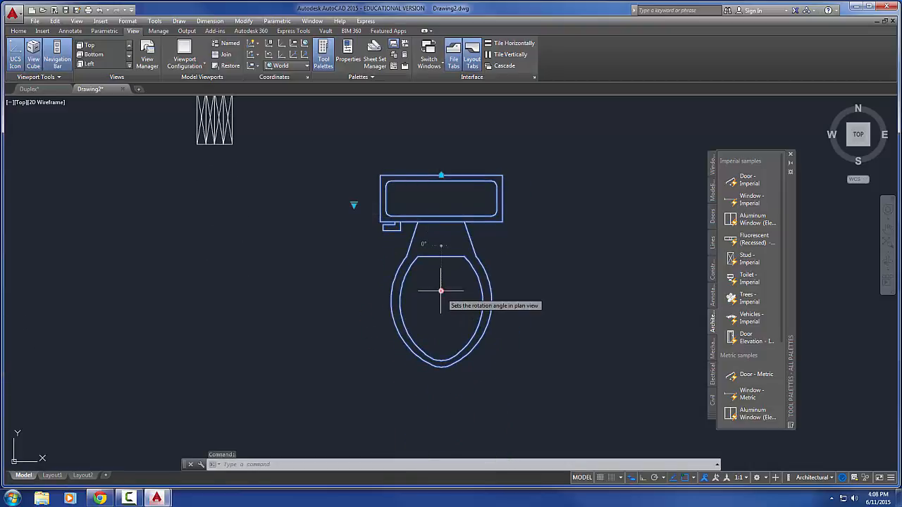
Rotate the toilet so its bowl points diagonally down to the right, and move the block slightly to the left
left_click(441, 290)
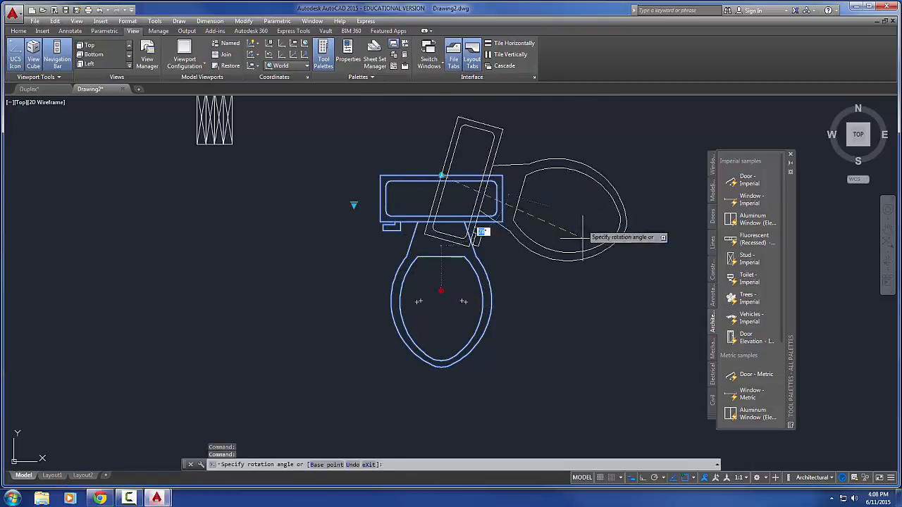
left_click(573, 305)
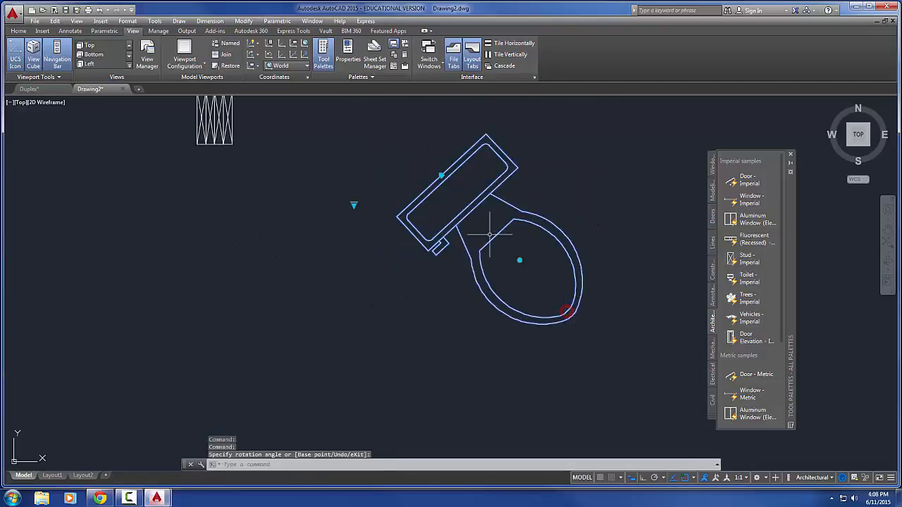
left_click(440, 176)
left_click(420, 175)
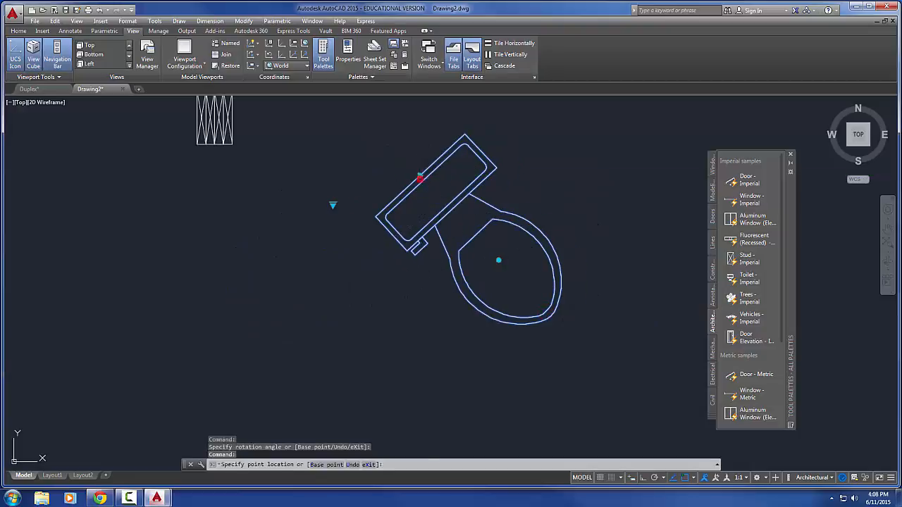
Switch the toilet to Elongated (Side) and flip it so the bowl faces right, away from the studs
left_click(332, 204)
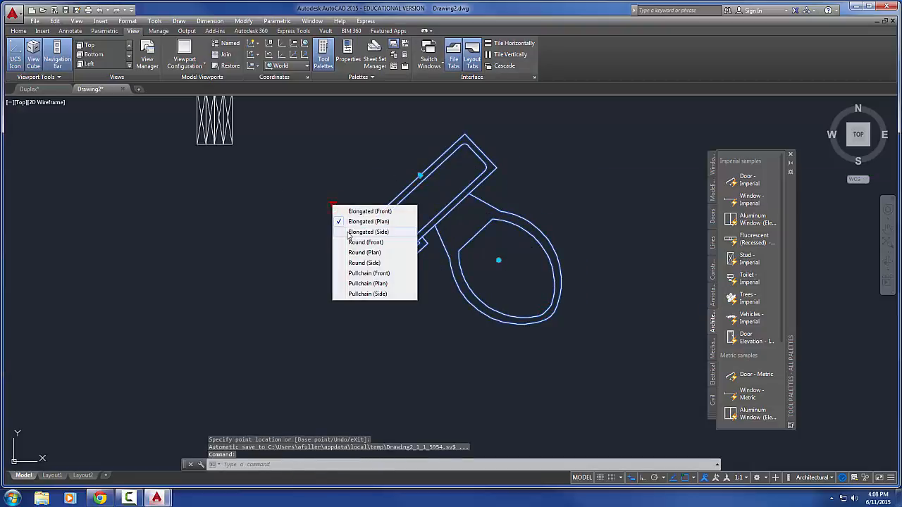
left_click(343, 231)
scroll(394, 229, "down", 2)
middle_click_drag(396, 245, 417, 338)
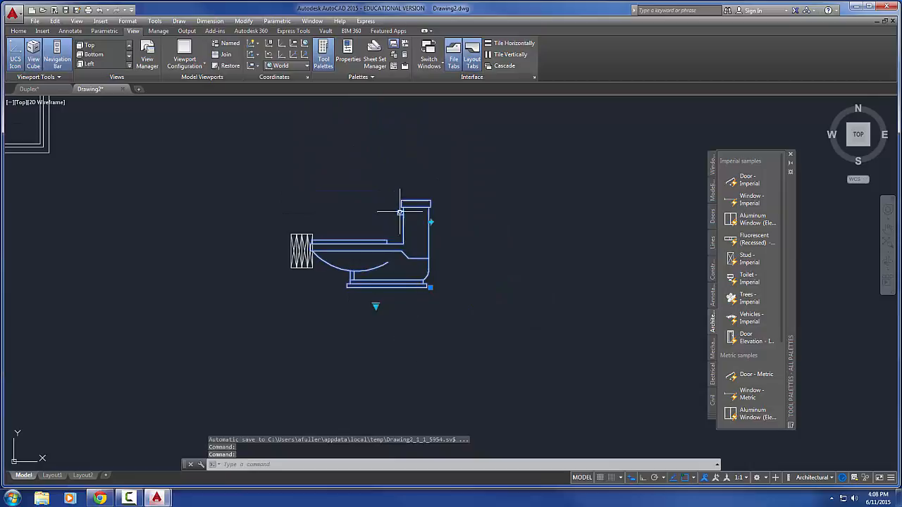
left_click(432, 220)
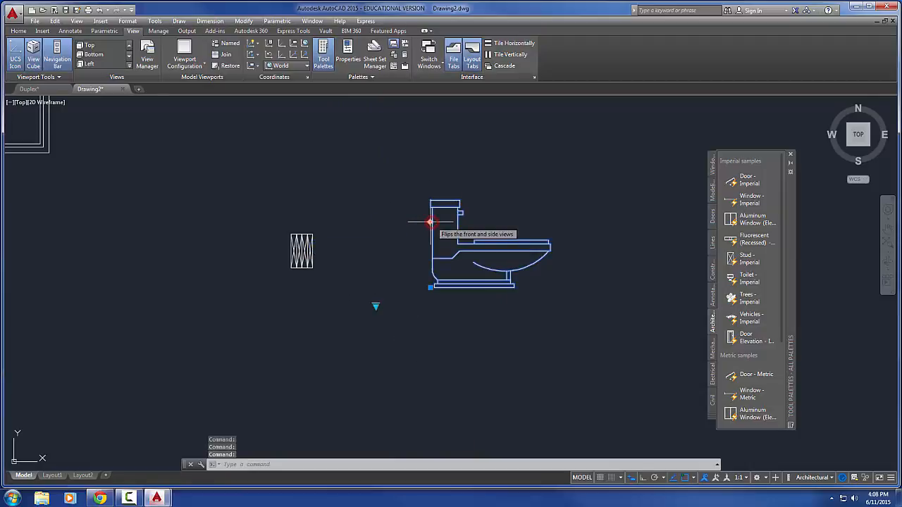
Change the toilet through Round (Front) to Round (Plan), and rotate it so the bowl points straight down
left_click(376, 305)
left_click(396, 345)
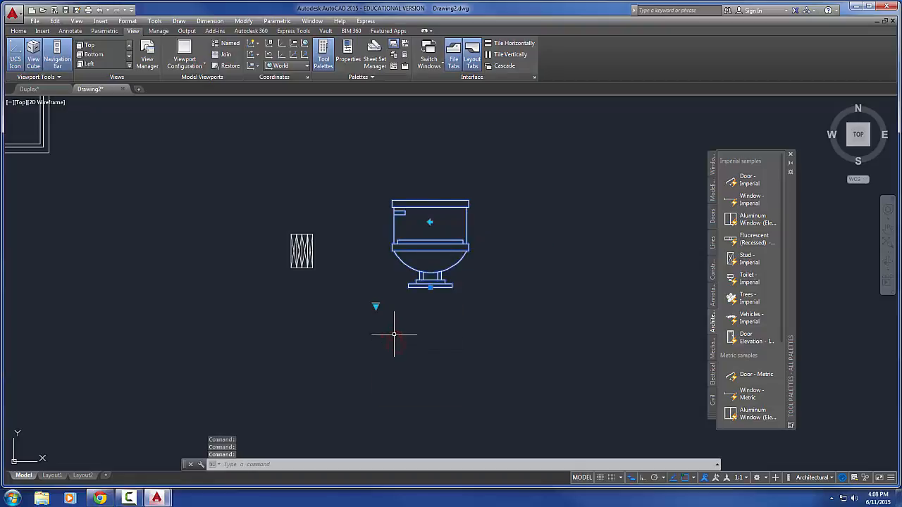
left_click(376, 305)
left_click(396, 353)
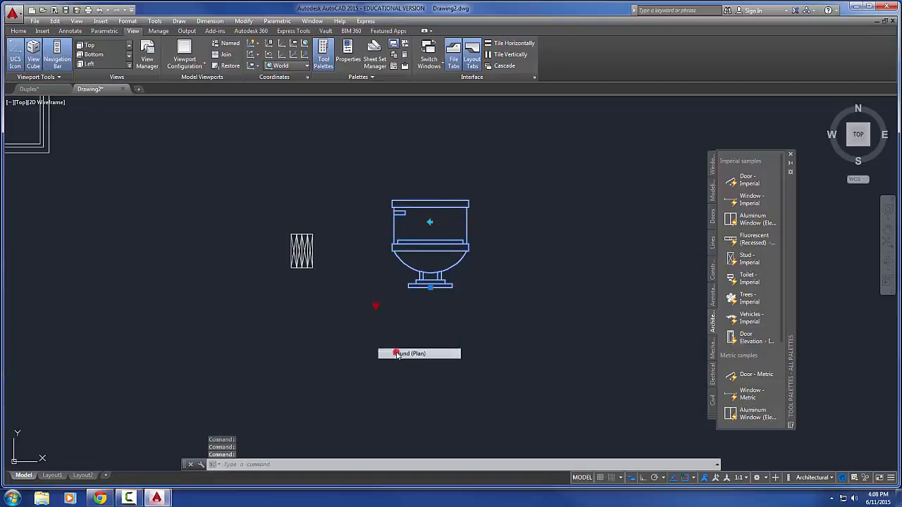
left_click(479, 341)
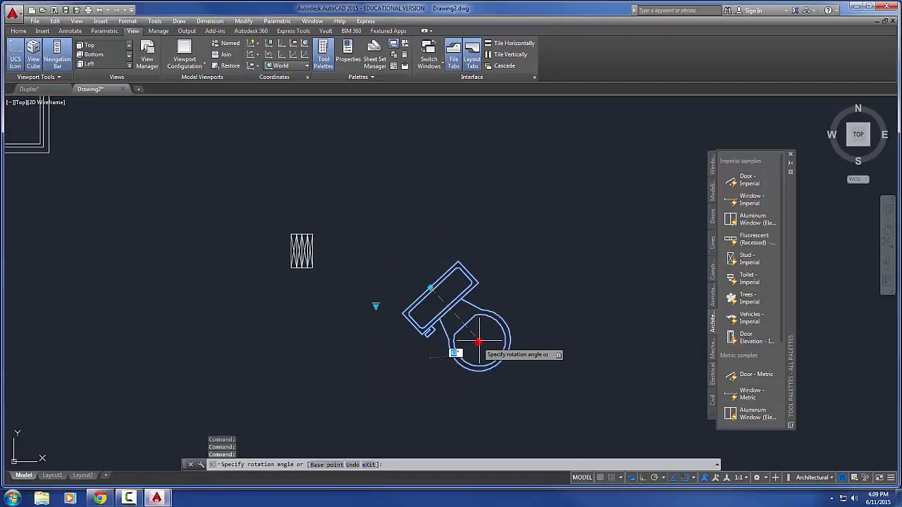
left_click(432, 391)
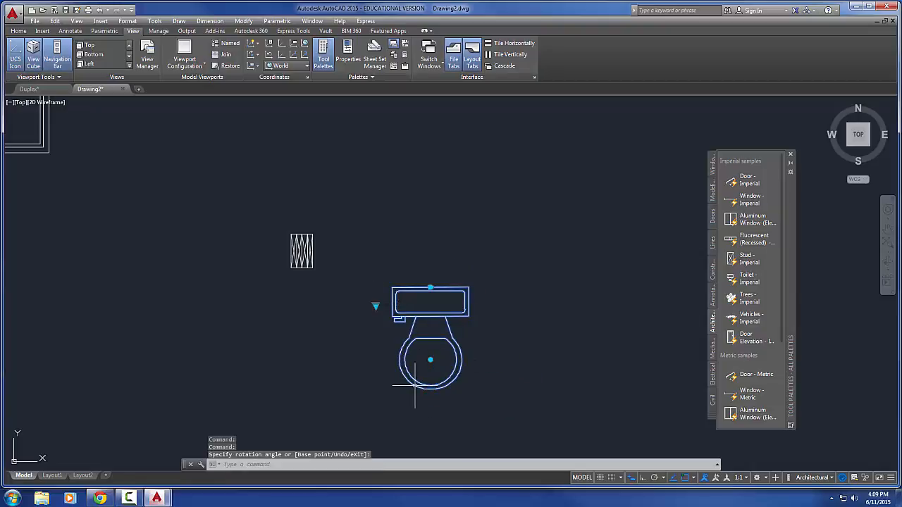
Switch the toilet to its Round (Side) view and on to Pullchain (Front)
left_click(376, 306)
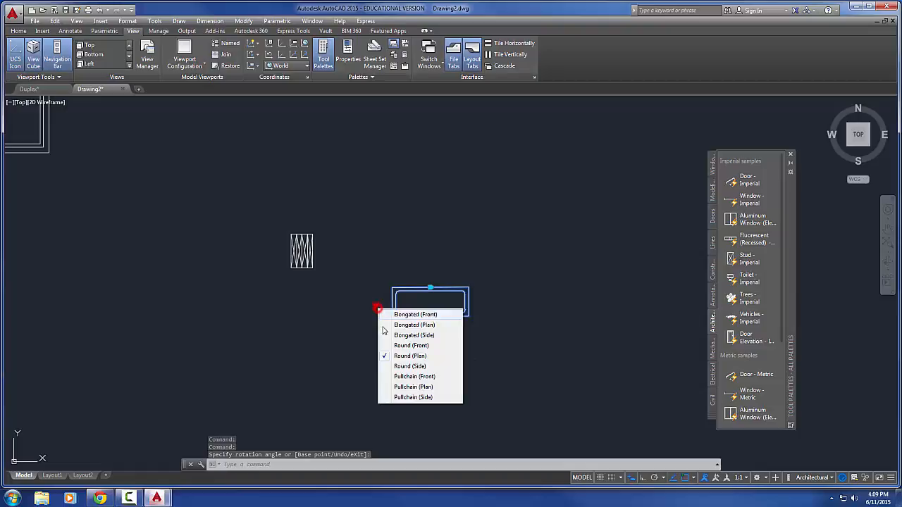
left_click(402, 365)
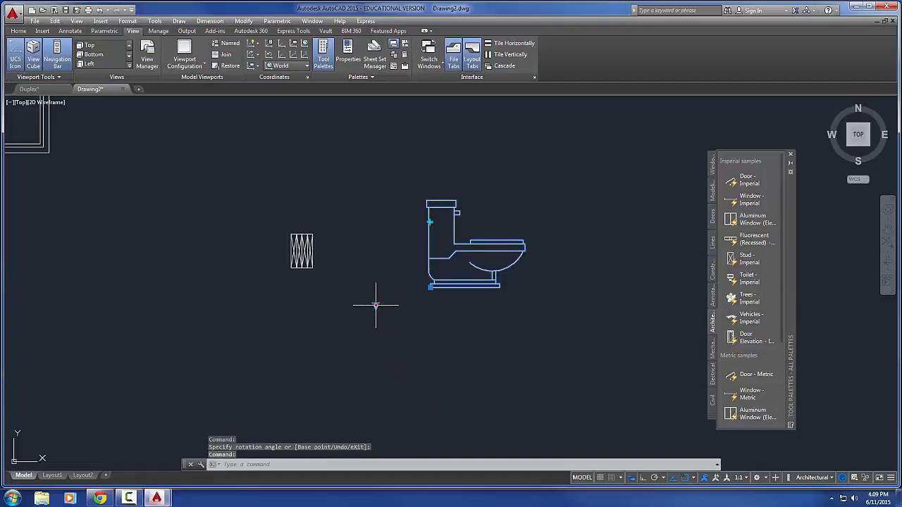
left_click(375, 305)
left_click(402, 377)
middle_click_drag(457, 284, 476, 354)
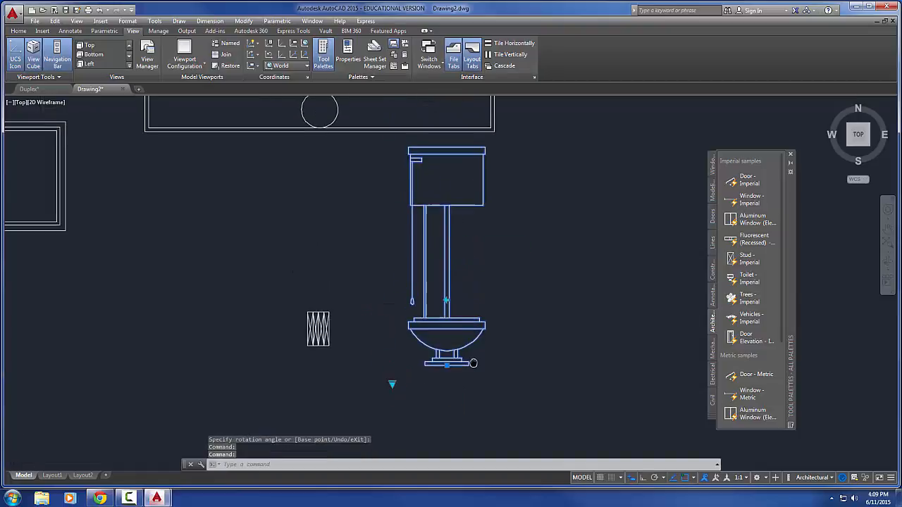
Flip the pull-chain toilet's front view to the other side and back, and switch it to Pullchain (Plan)
left_click(446, 303)
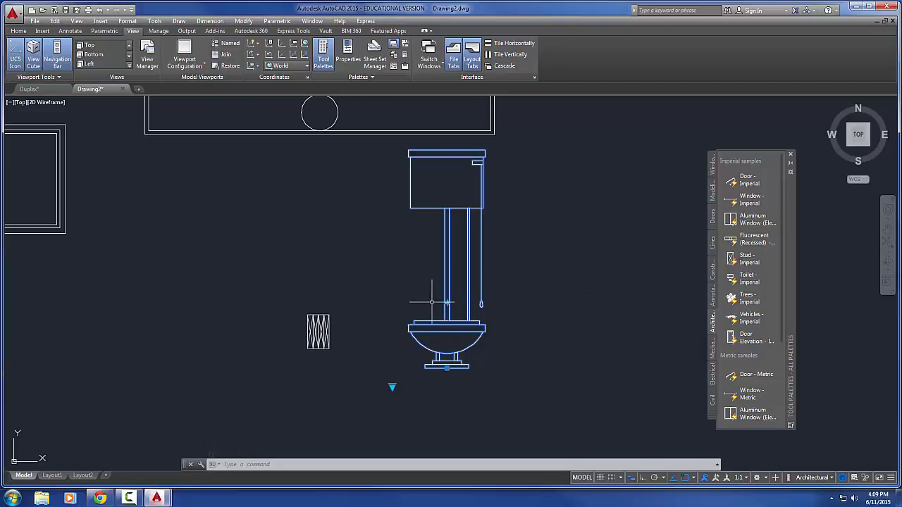
left_click(446, 303)
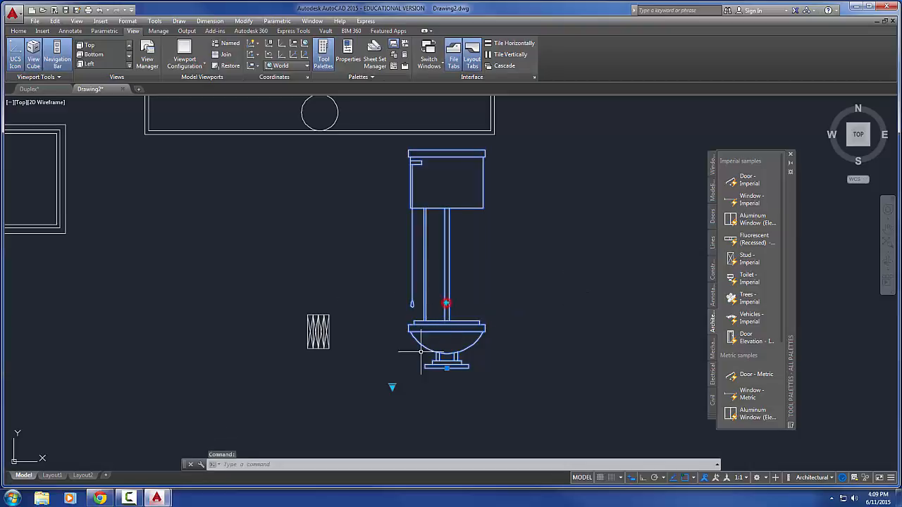
left_click(392, 387)
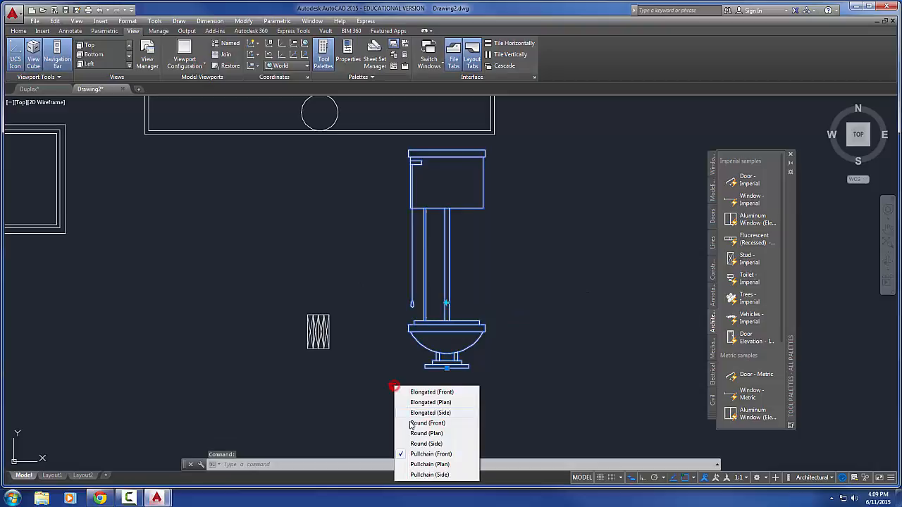
left_click(434, 465)
middle_click_drag(388, 384, 382, 323)
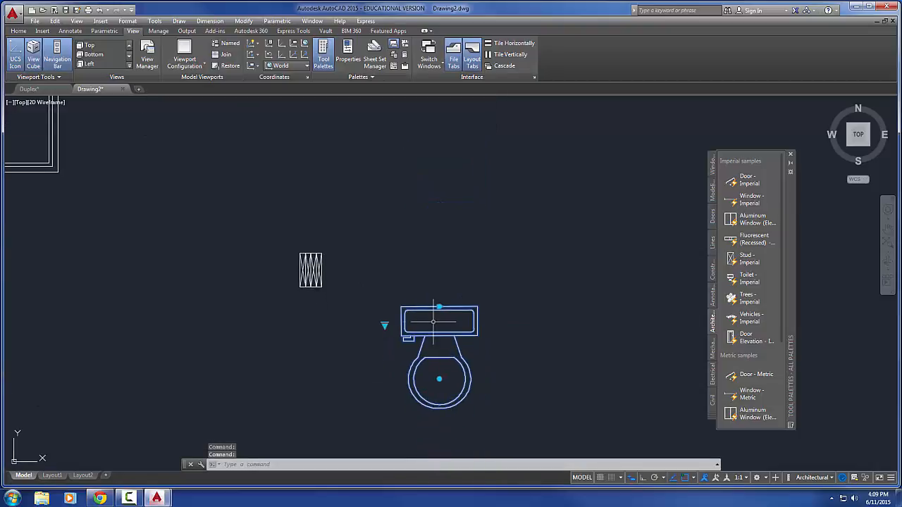
Switch the toilet to Pullchain (Side), flip it back and forth leaving the bowl facing right, and deselect it
left_click(385, 325)
left_click(398, 417)
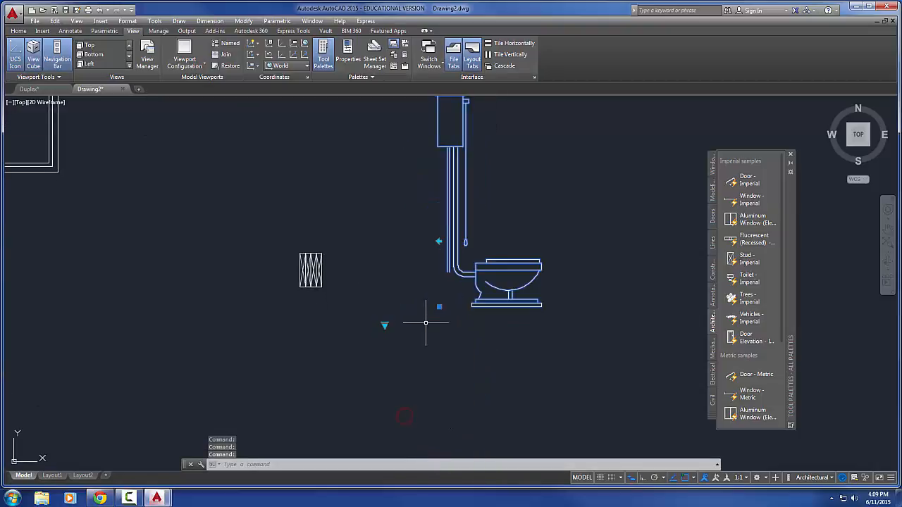
middle_click_drag(425, 317, 416, 342)
left_click(440, 276)
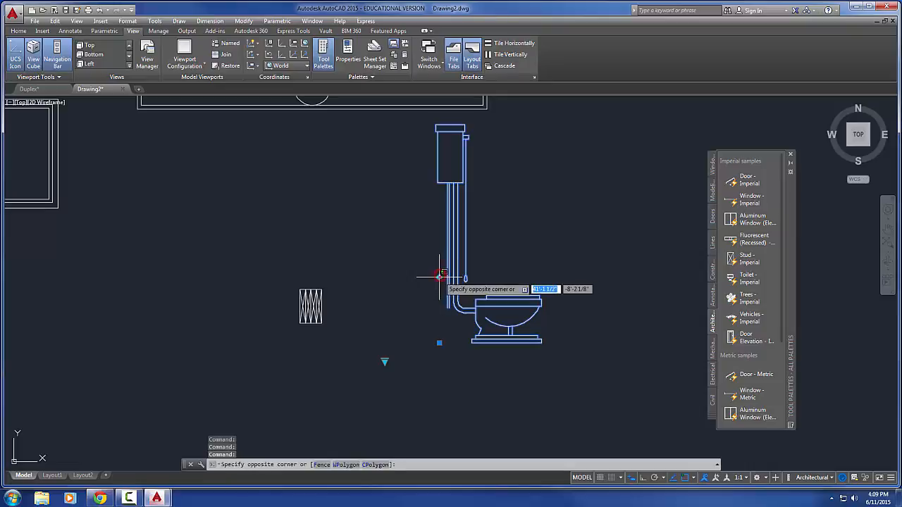
left_click(439, 277)
left_click(439, 278)
left_click(439, 278)
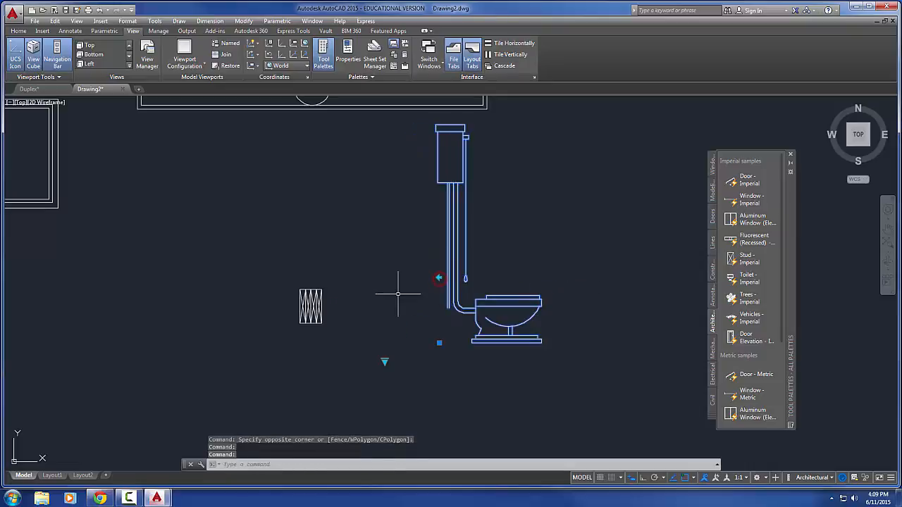
key("Escape")
key("Escape")
middle_click_drag(403, 296, 387, 296)
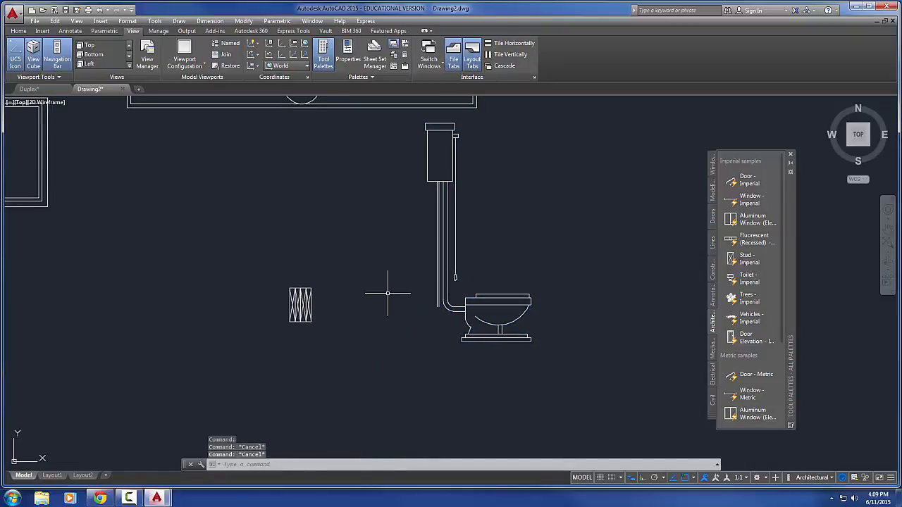
Insert the imperial Trees block in the empty area to the right of the toilet and select it
scroll(494, 290, "down", 3)
middle_click_drag(515, 293, 353, 320)
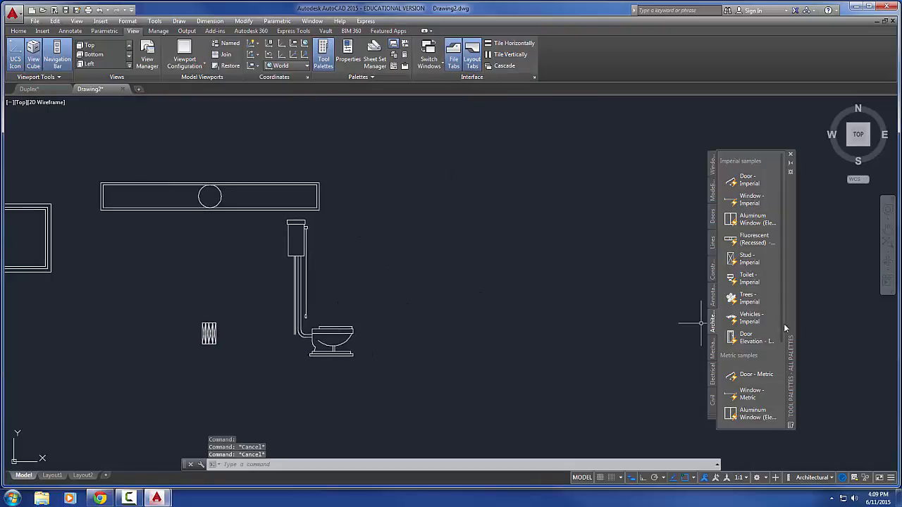
left_click(740, 301)
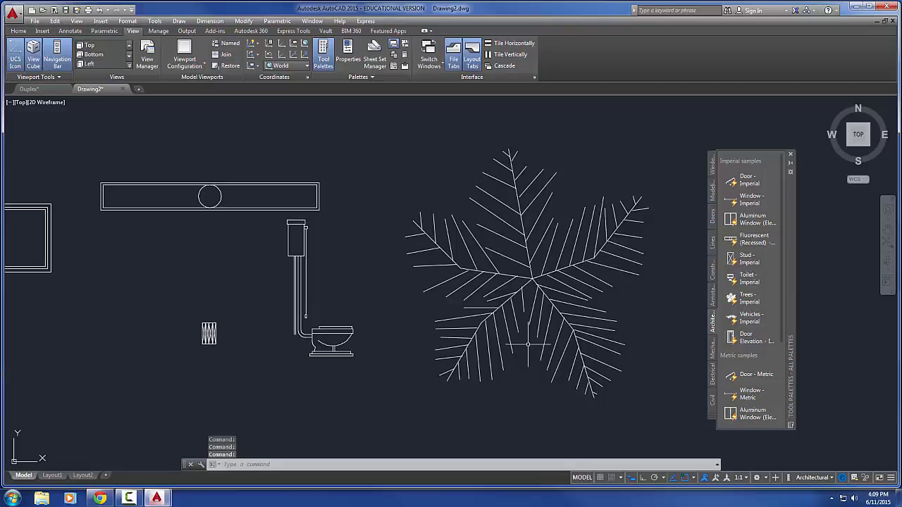
left_click(529, 327)
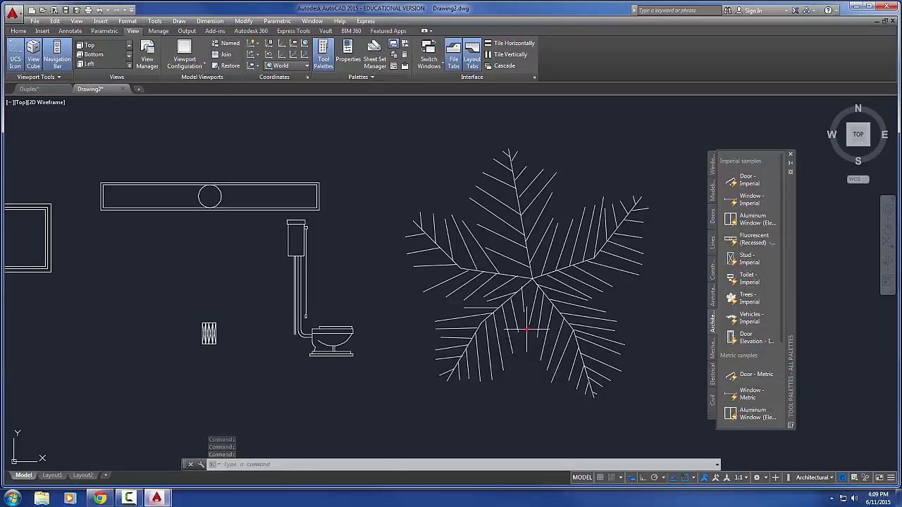
left_click(443, 275)
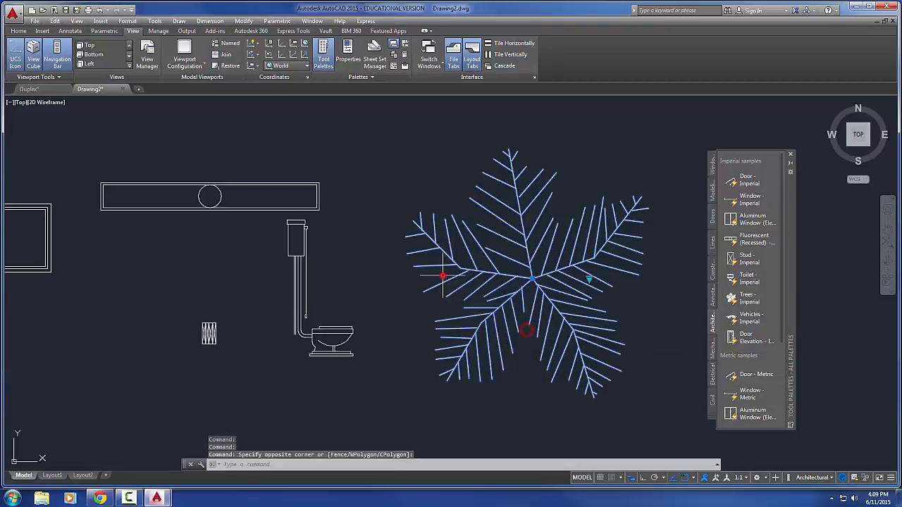
Switch the tree block to its Palm (Elevation) view
left_click(589, 279)
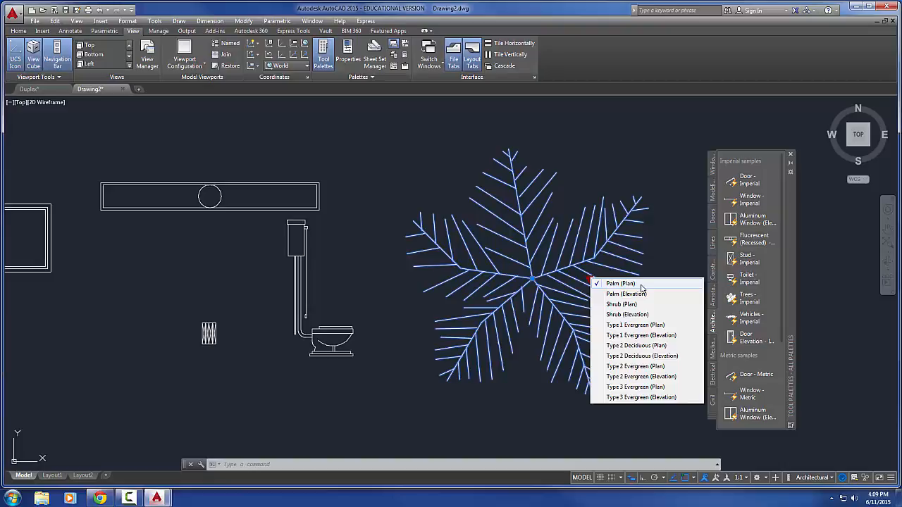
left_click(625, 293)
scroll(590, 298, "down", 3)
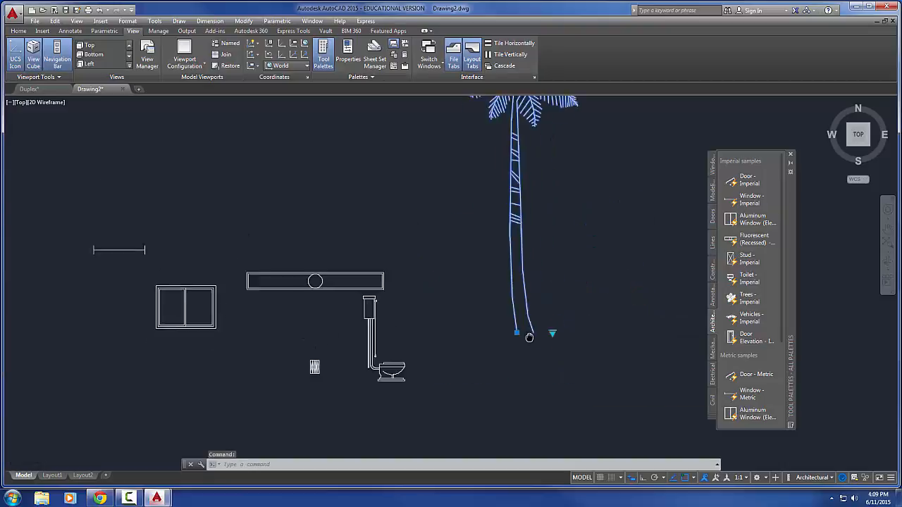
scroll(547, 332, "up", 2)
middle_click_drag(501, 411, 501, 413)
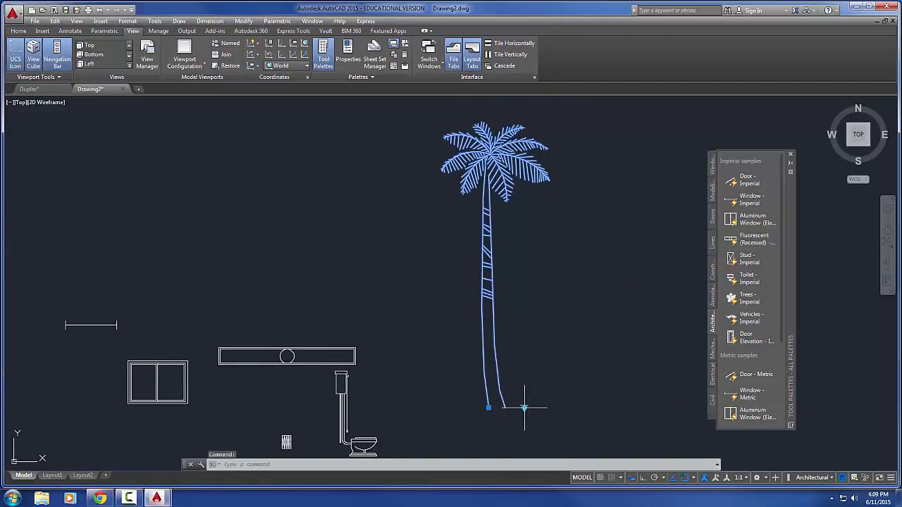
Change the tree block to Shrub (Plan) and on to Shrub (Elevation)
left_click(523, 408)
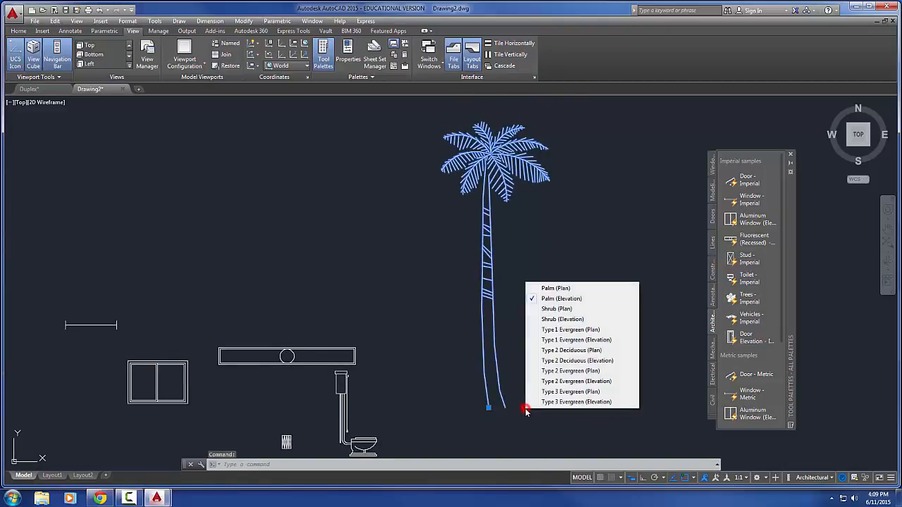
left_click(577, 310)
middle_click_drag(557, 359, 549, 270)
scroll(535, 285, "up", 5)
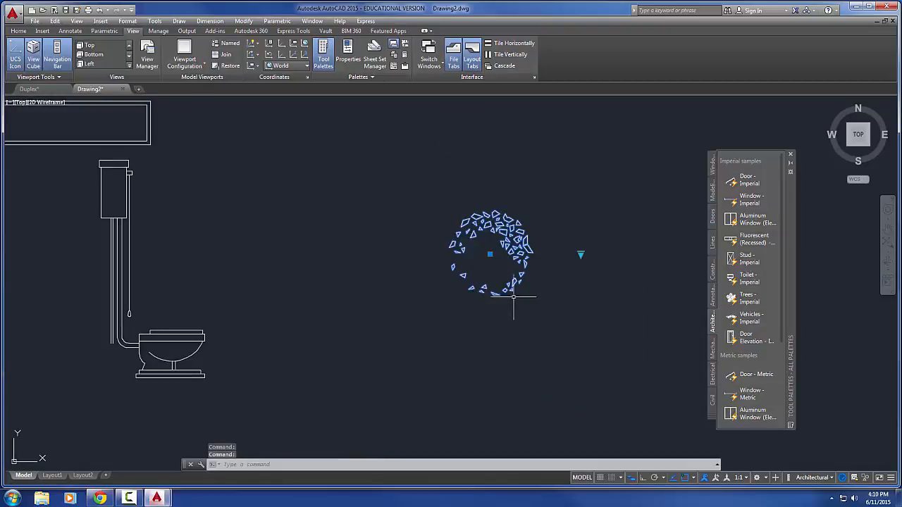
left_click(614, 244)
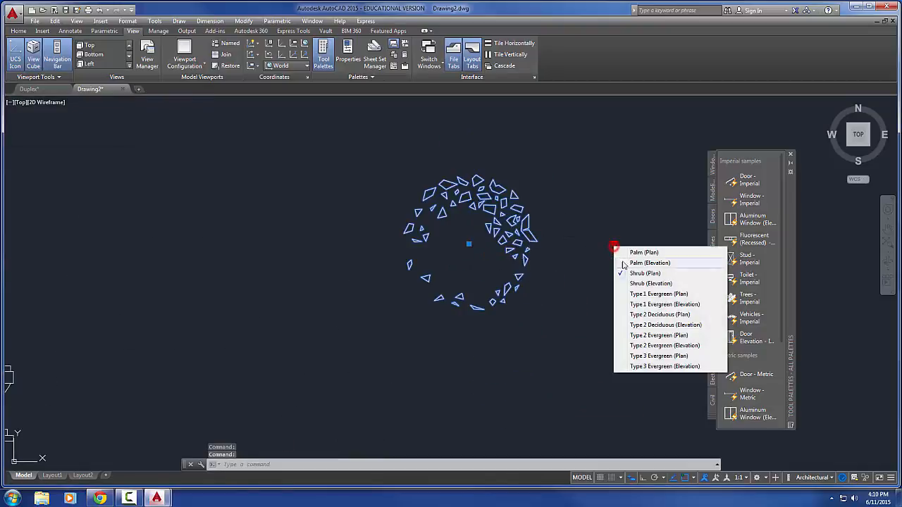
left_click(641, 285)
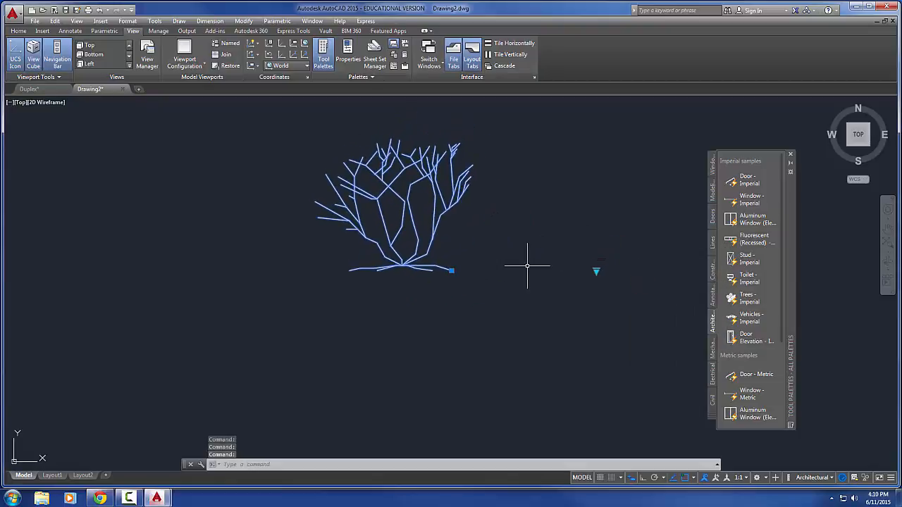
Change the tree block to Type 1 Evergreen (Plan) and on to Type 1 Evergreen (Elevation)
left_click(596, 270)
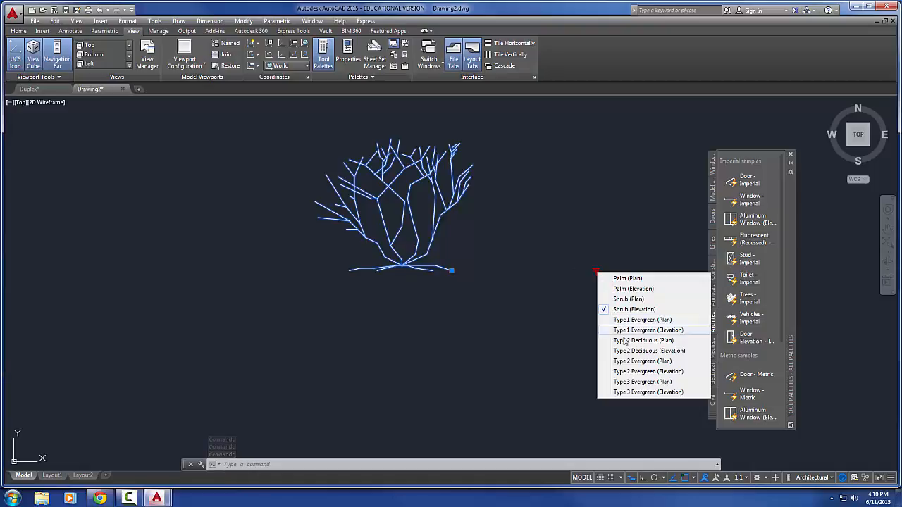
left_click(637, 320)
scroll(536, 267, "down", 4)
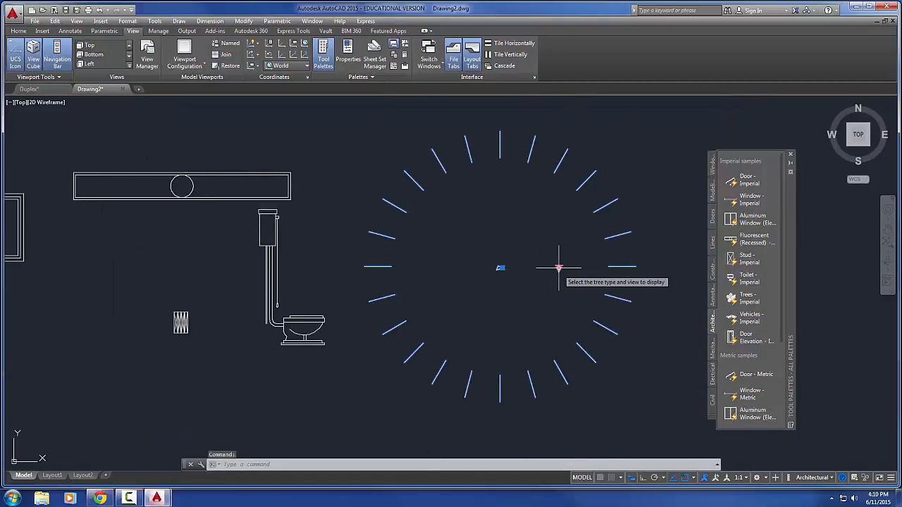
left_click(559, 268)
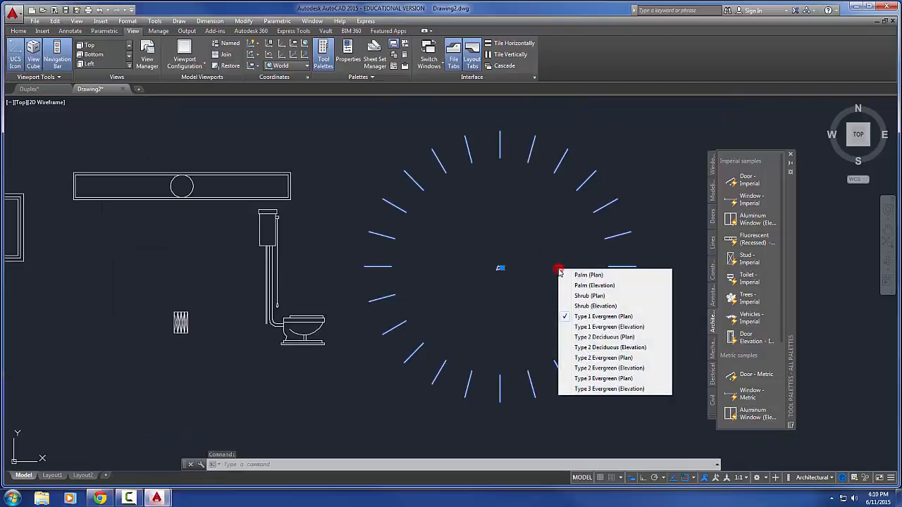
left_click(578, 327)
scroll(504, 415, "down", 2)
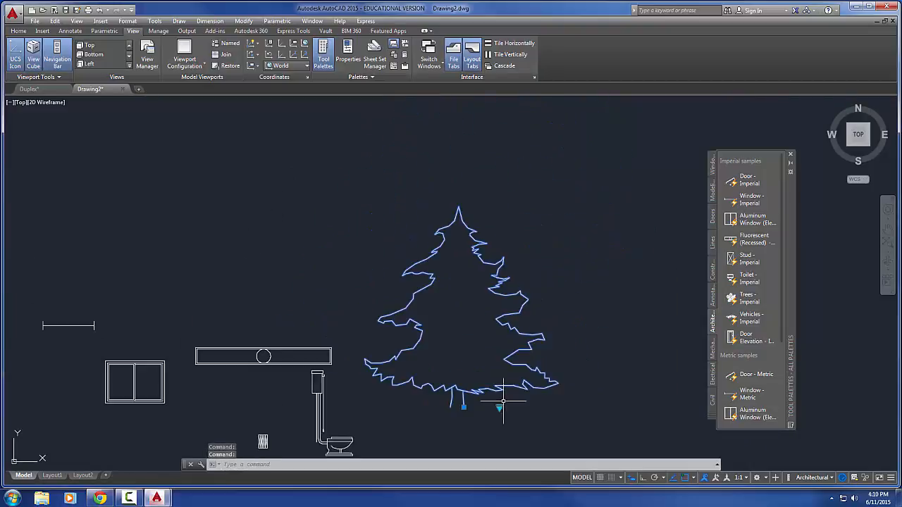
middle_click_drag(499, 387, 486, 350)
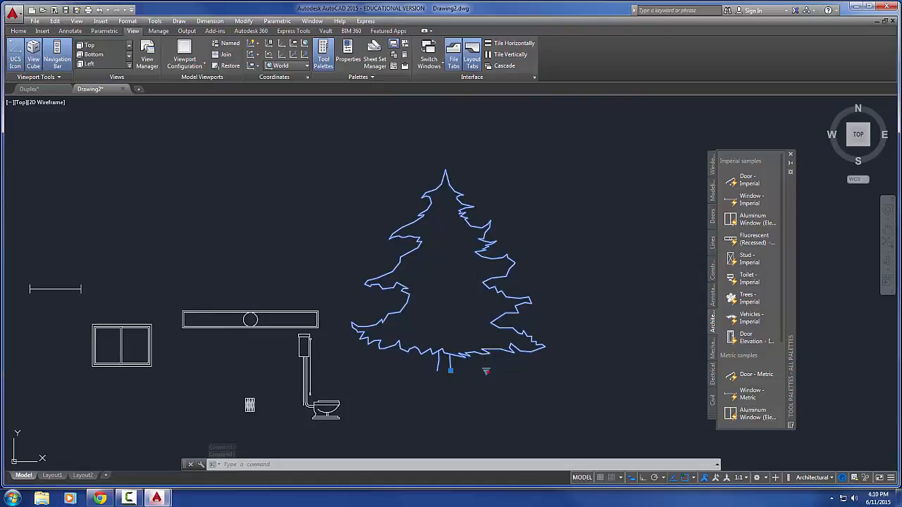
Change the tree block to Type 2 Deciduous (Plan) and on to Type 2 Deciduous (Elevation)
left_click(485, 371)
left_click(519, 314)
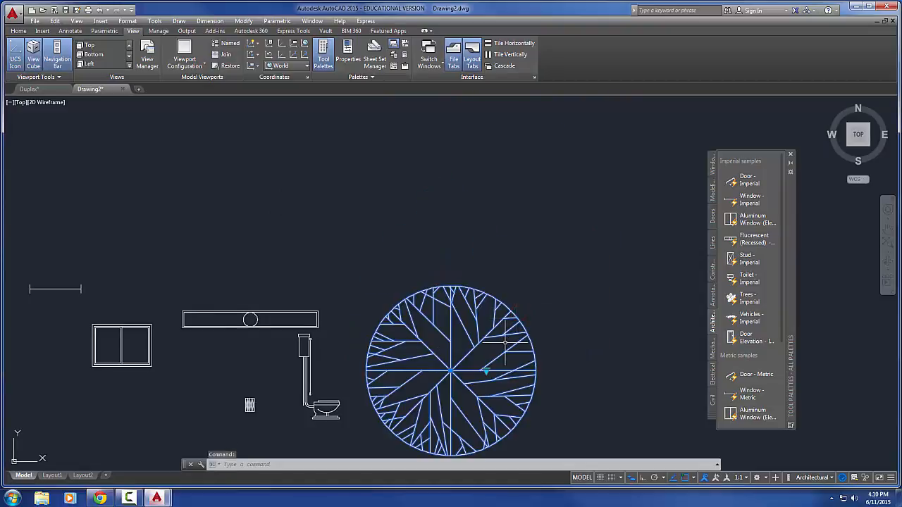
middle_click_drag(497, 360, 503, 319)
left_click(493, 329)
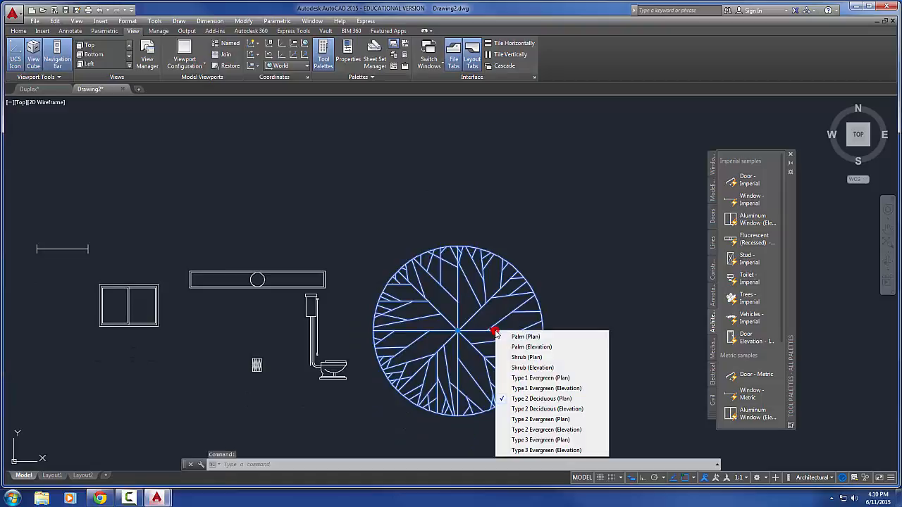
left_click(527, 409)
middle_click_drag(519, 296, 520, 353)
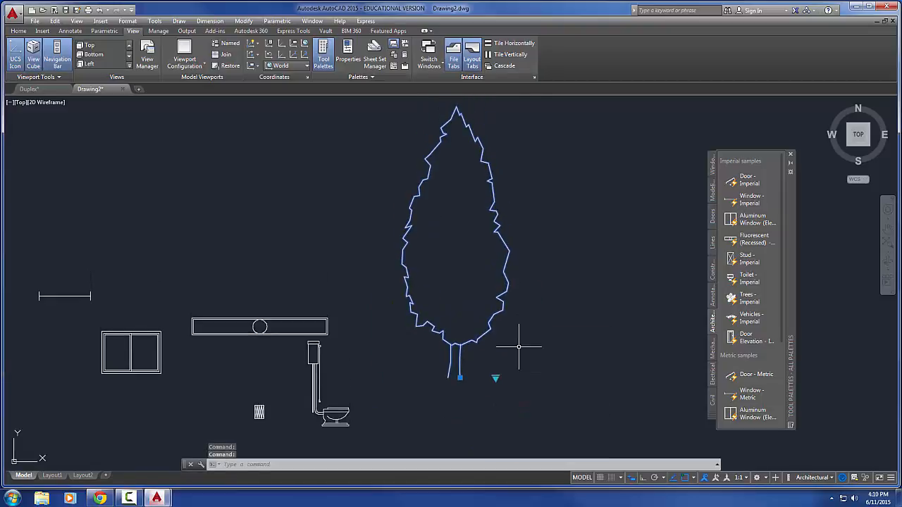
Change the tree block to Type 2 Evergreen (Plan) and on to Type 2 Evergreen (Elevation)
left_click(496, 378)
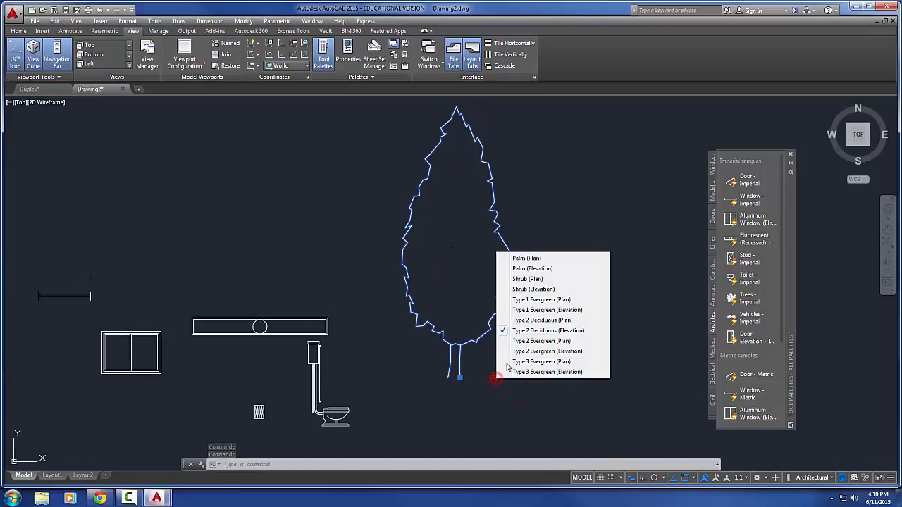
left_click(537, 344)
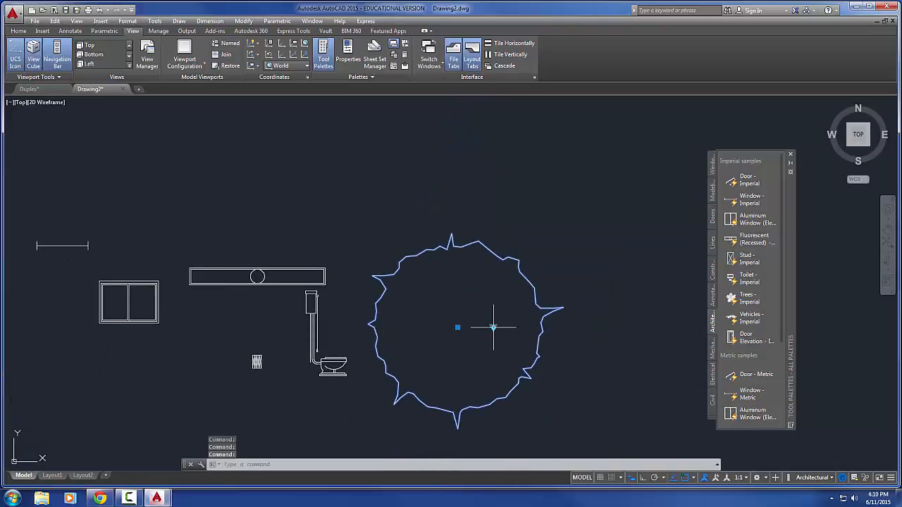
left_click(492, 328)
left_click(521, 428)
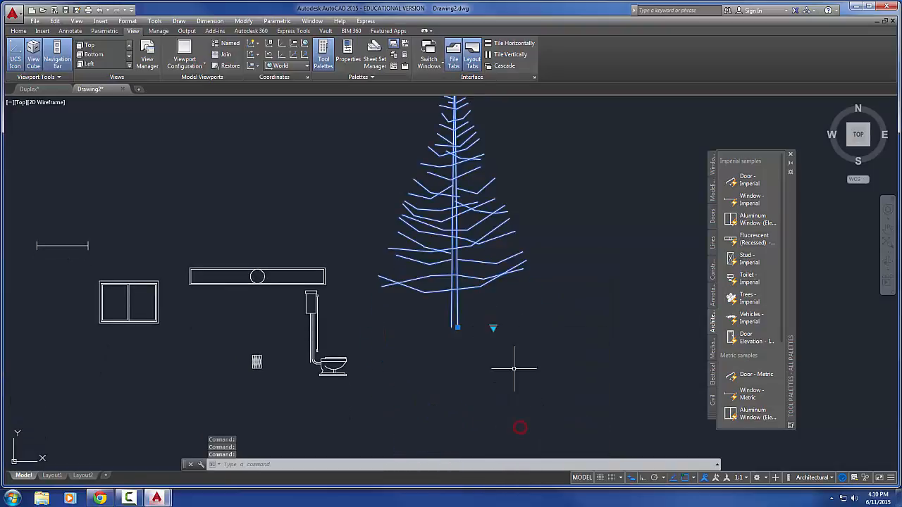
Change the tree block to Type 3 Evergreen (Plan), settle on Type 3 Evergreen (Elevation), and deselect it
left_click(495, 353)
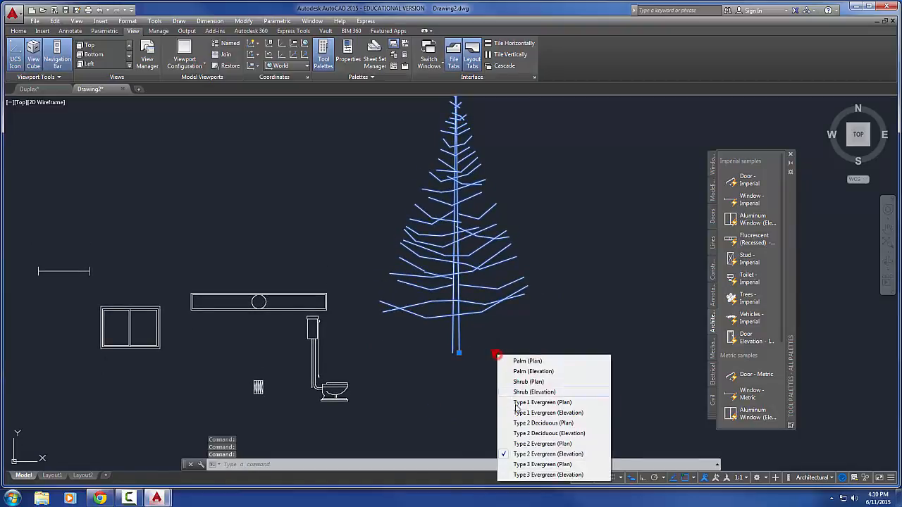
left_click(520, 446)
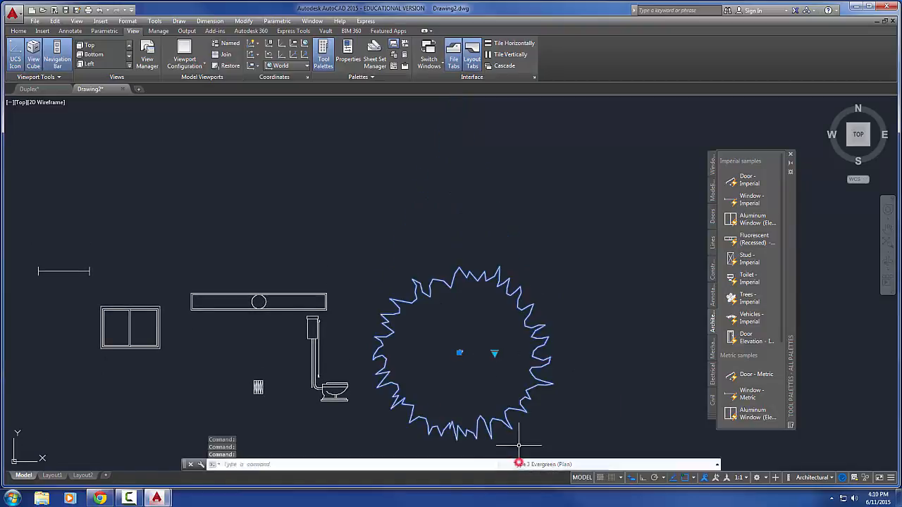
left_click(495, 353)
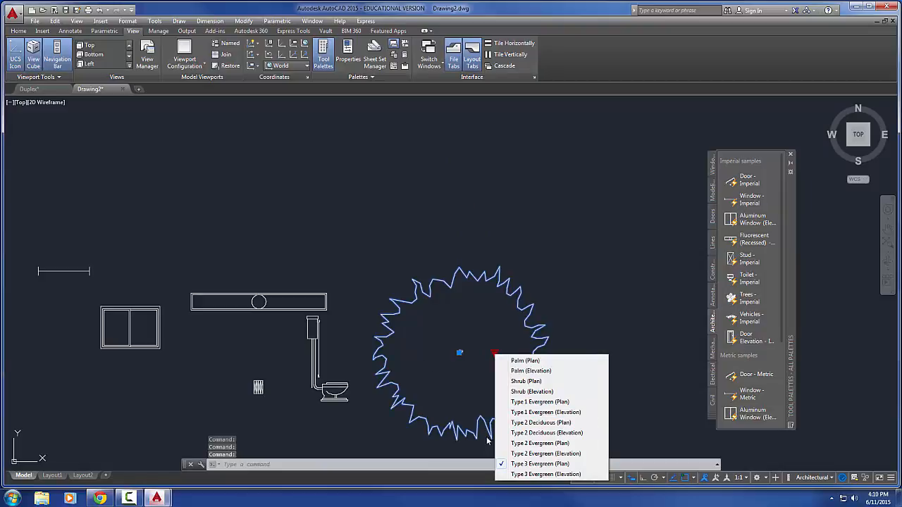
left_click(524, 474)
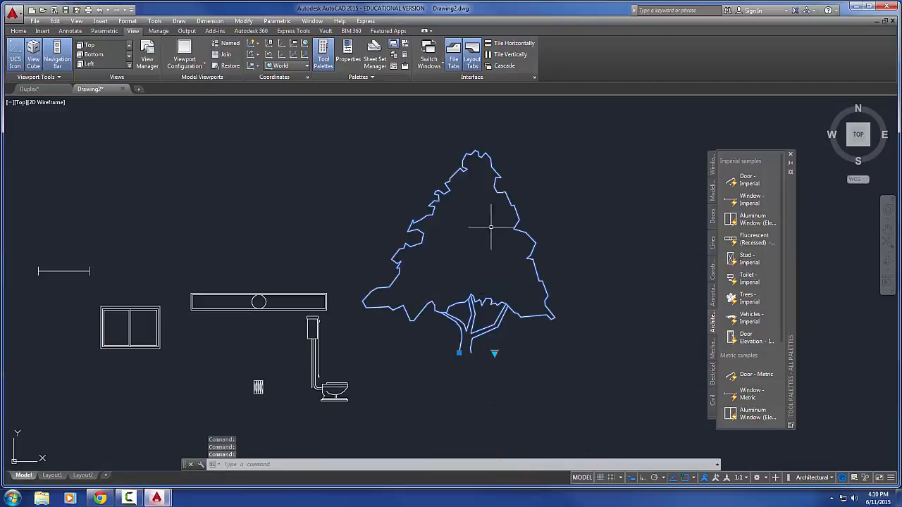
middle_click_drag(536, 330, 561, 316)
mouse_move(532, 290)
middle_mouse_down()
mouse_move(484, 282)
mouse_move(409, 243)
middle_mouse_up()
key("Escape")
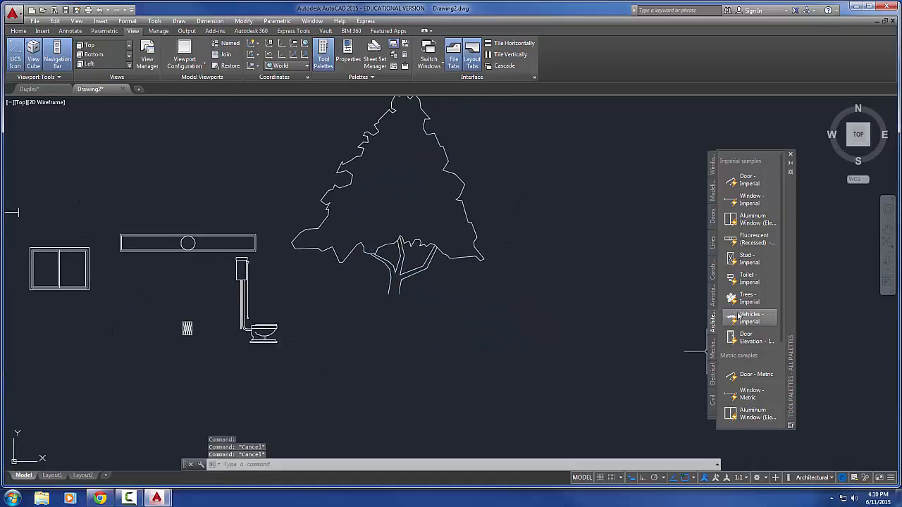
Insert the imperial Vehicles block in the empty area below and to the right of the tree and select it
mouse_move(737, 319)
left_mouse_down()
mouse_move(733, 332)
mouse_move(584, 346)
mouse_move(461, 380)
left_mouse_up()
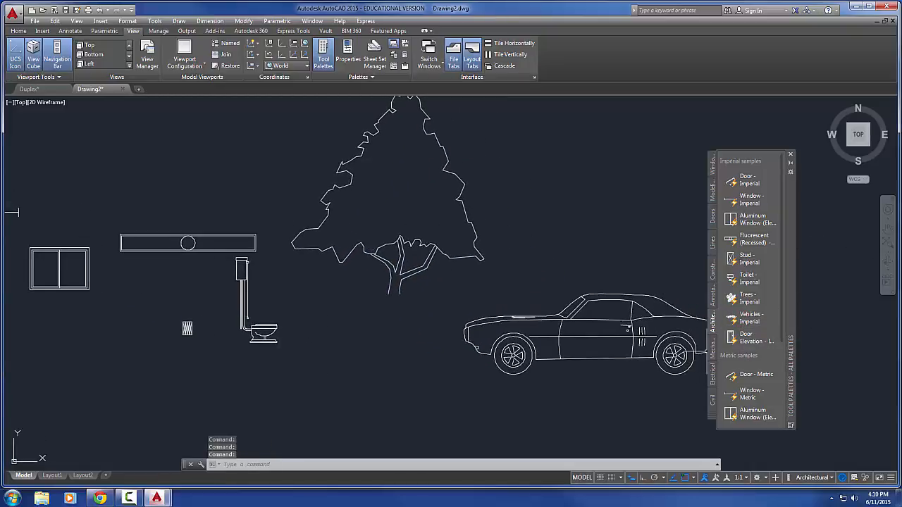
middle_click_drag(357, 318, 230, 274)
scroll(387, 316, "up", 5)
middle_click_drag(396, 318, 134, 332)
scroll(134, 331, "down", 4)
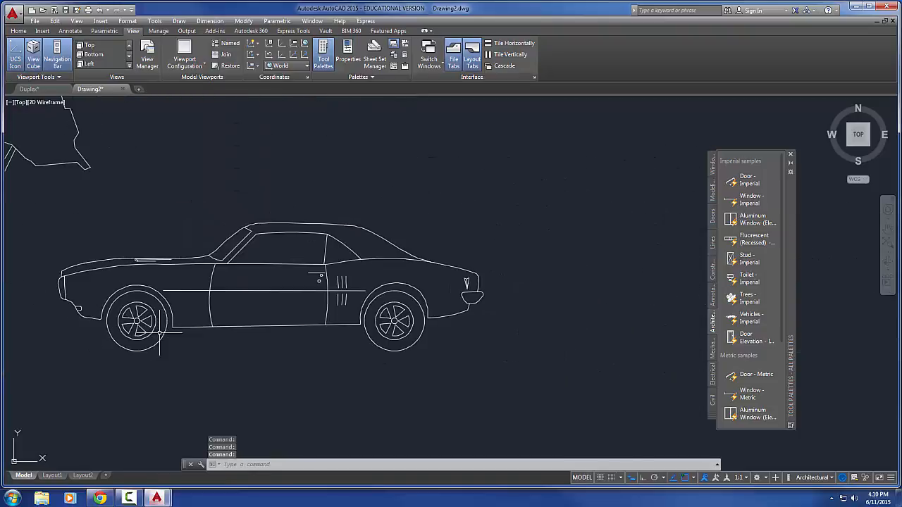
scroll(199, 325, "up", 2)
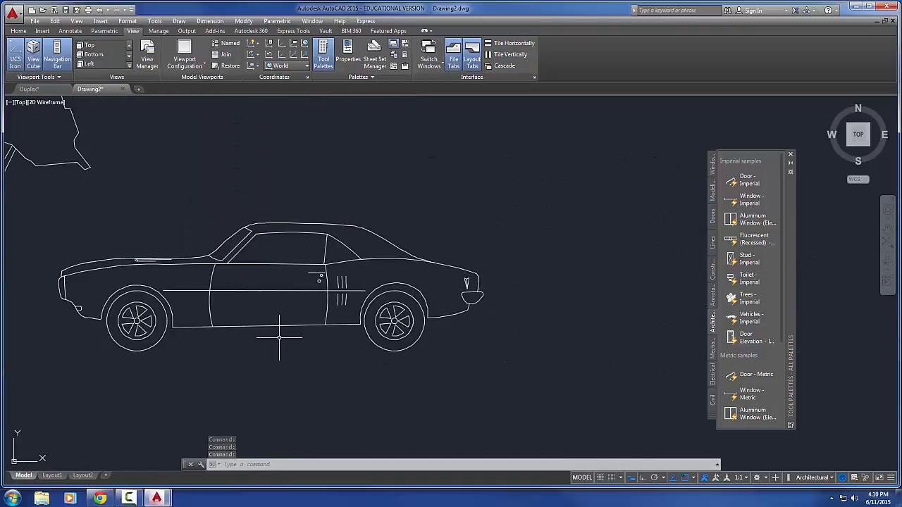
left_click(257, 310)
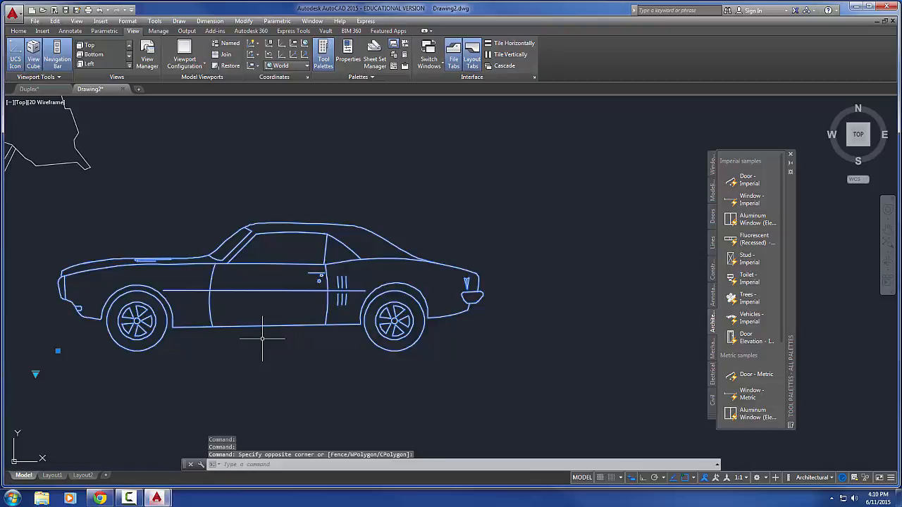
middle_click_drag(262, 339, 285, 340)
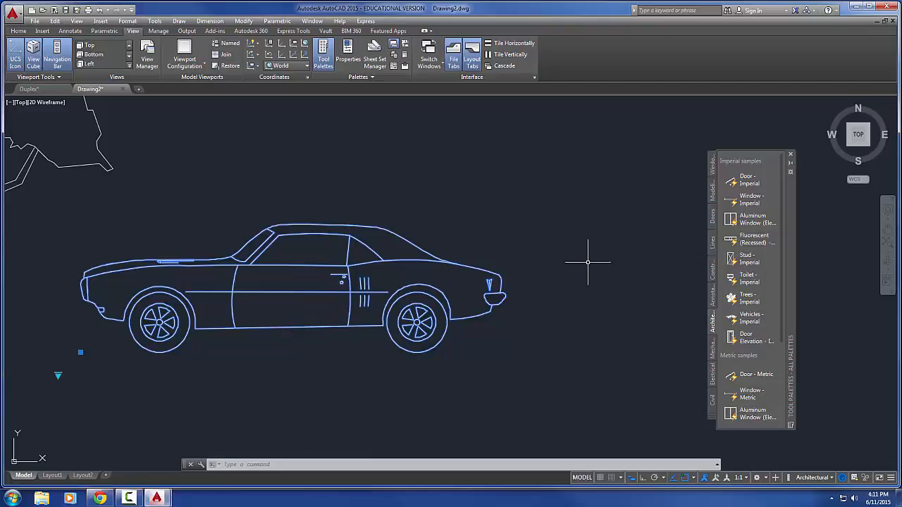
Change the vehicle block to Sports Car (Top) and on to Sports Car (Front)
scroll(496, 292, "up", 6)
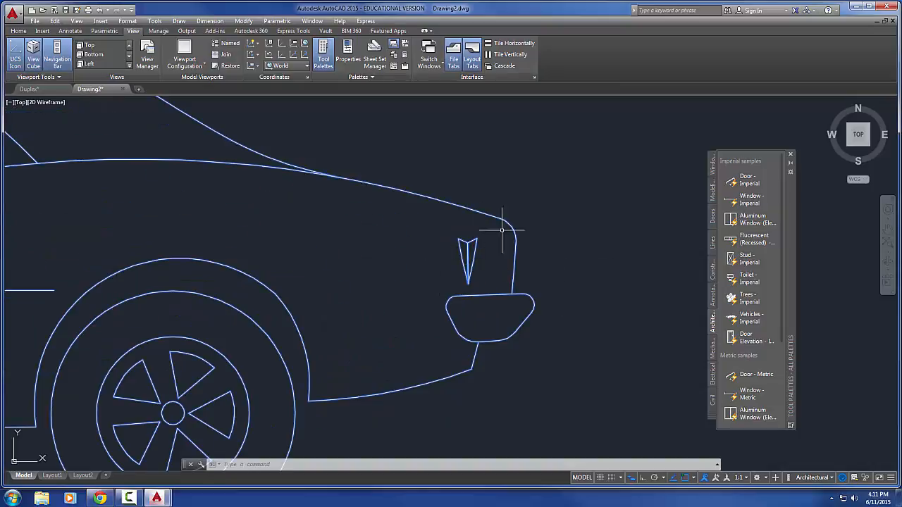
scroll(338, 304, "down", 5)
middle_click_drag(337, 304, 372, 318)
scroll(340, 310, "down", 3)
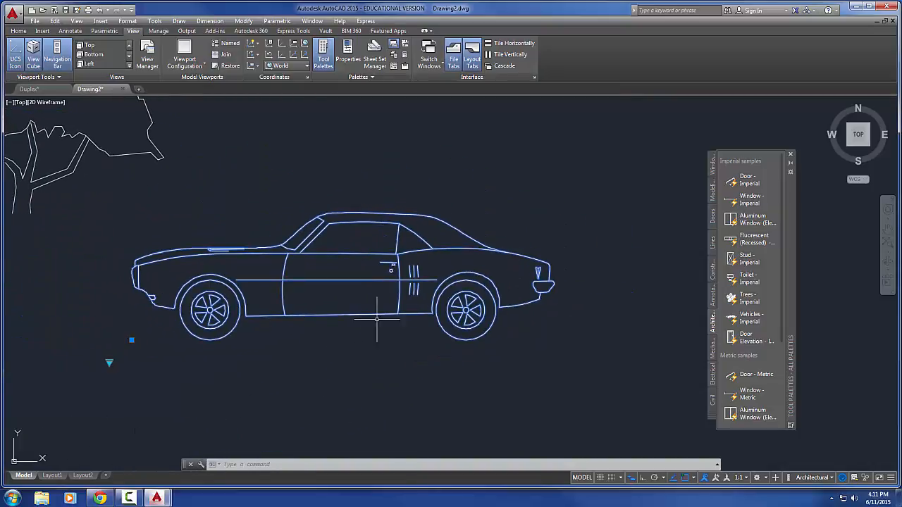
left_click(109, 363)
left_click(136, 256)
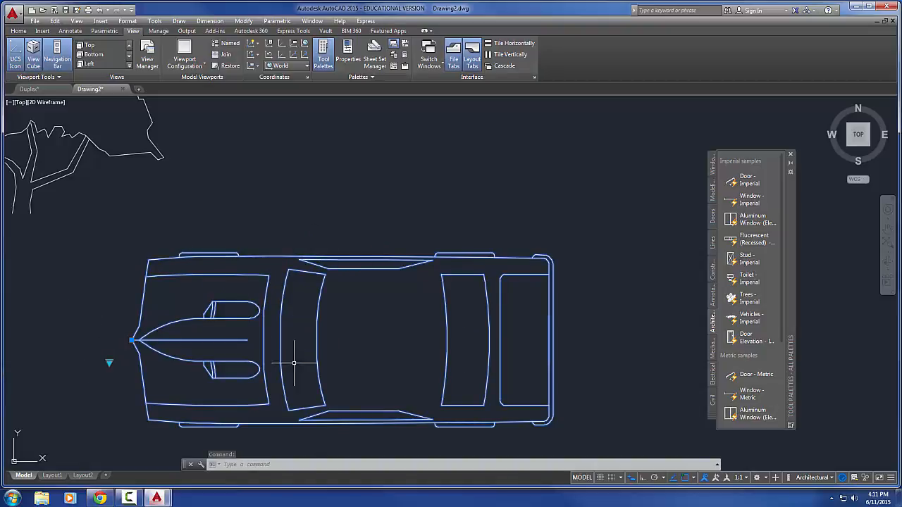
left_click(109, 363)
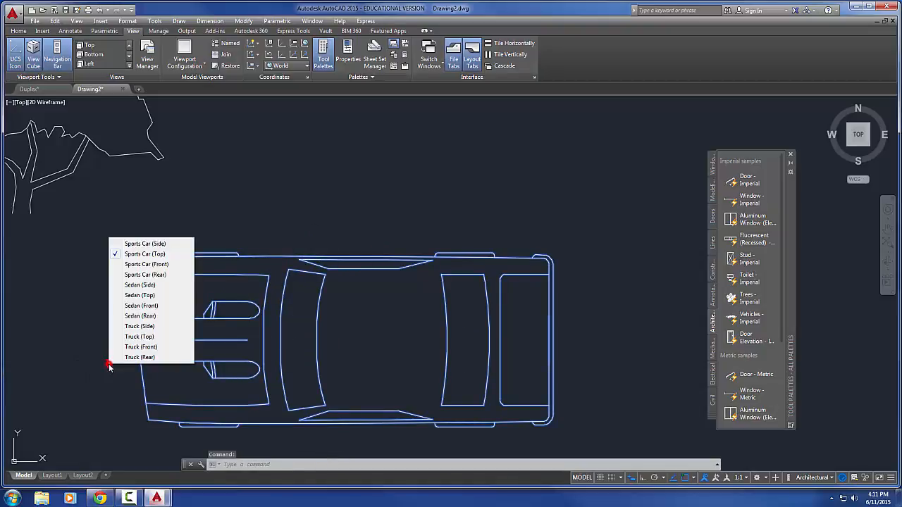
left_click(138, 265)
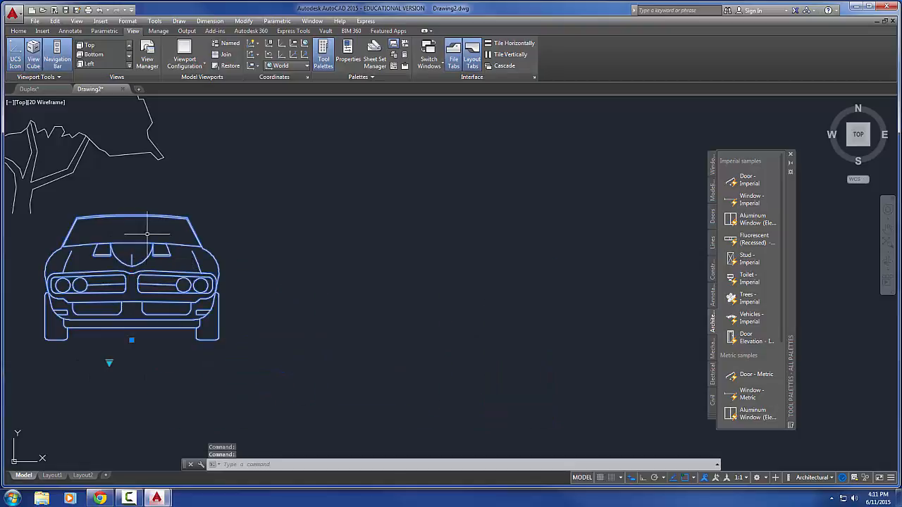
Switch the vehicle block to Sports Car (Rear) and inspect its rear details up close
left_click(110, 363)
left_click(145, 275)
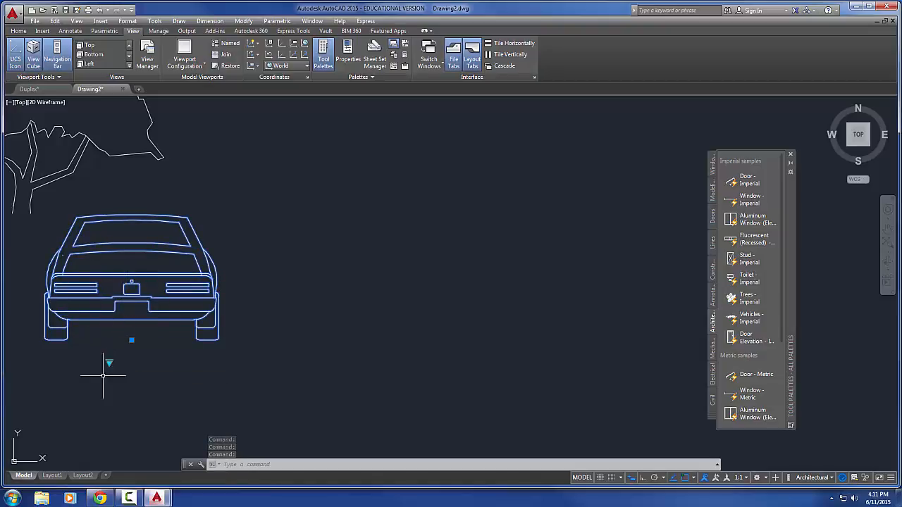
scroll(113, 300, "up", 5)
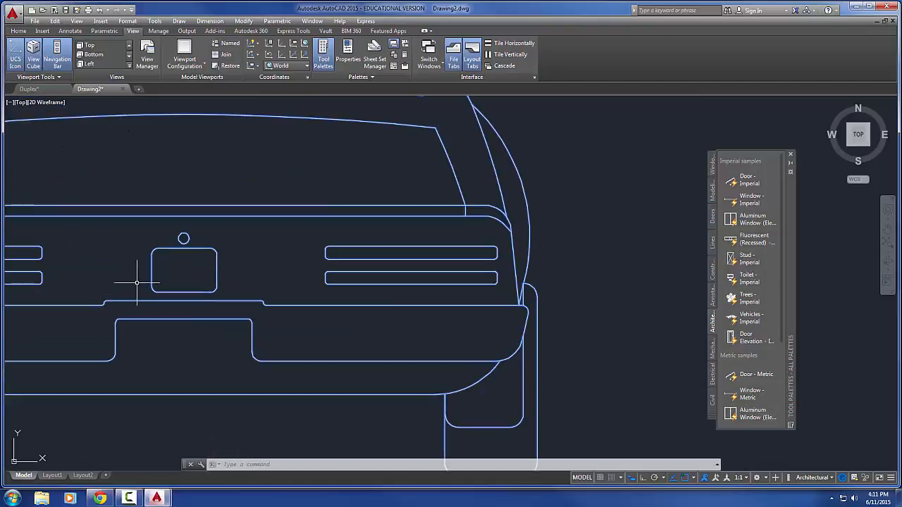
scroll(184, 317, "down", 5)
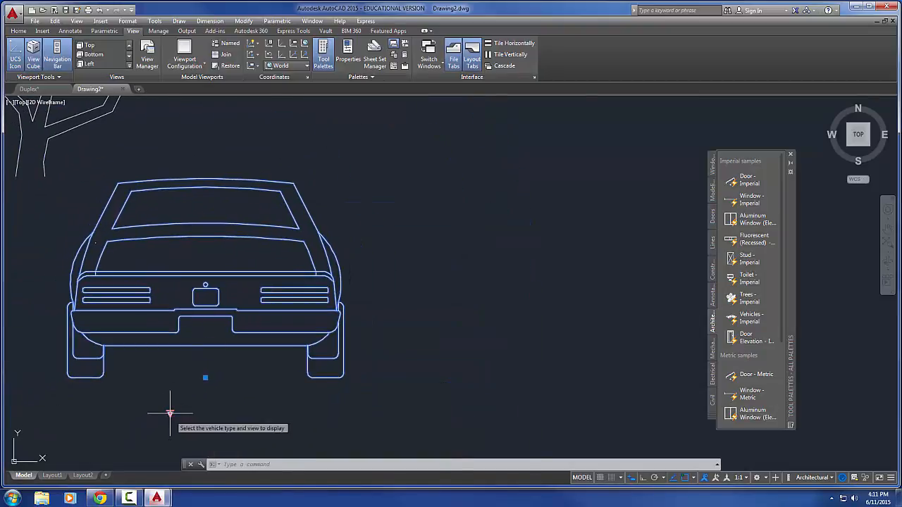
Change the vehicle block to Sedan (Side) and on to Sedan (Top)
left_click(169, 414)
left_click(203, 337)
scroll(202, 346, "down", 3)
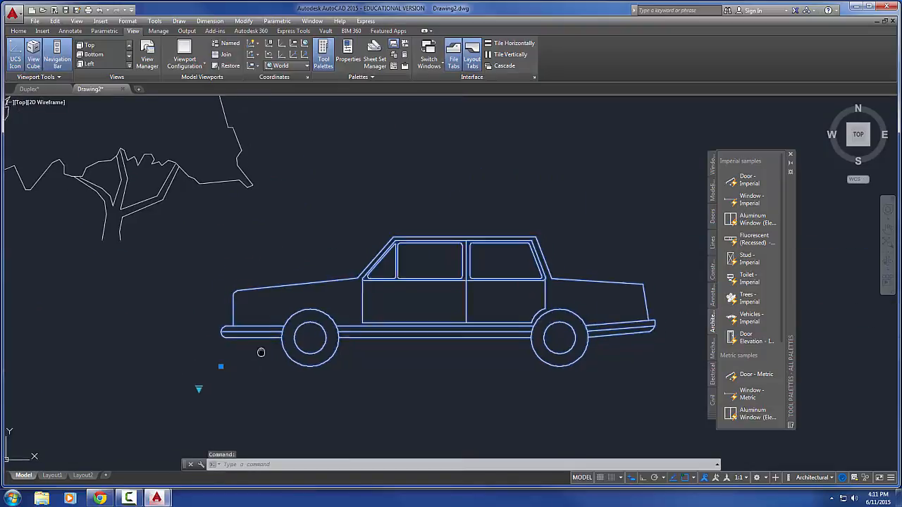
middle_click_drag(247, 356, 176, 357)
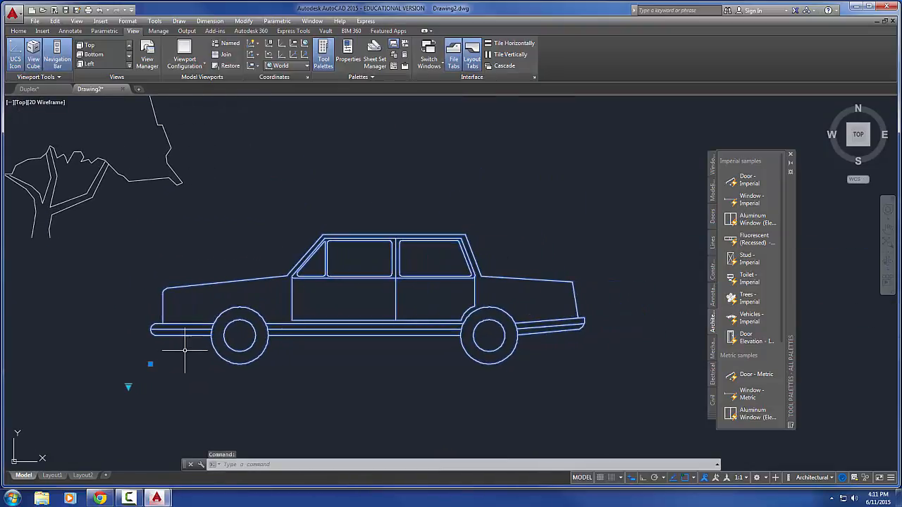
left_click(128, 386)
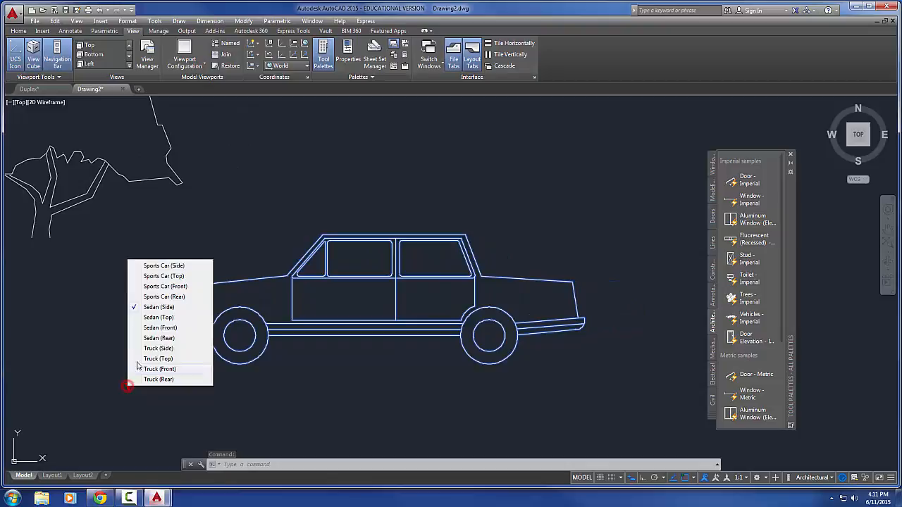
left_click(169, 324)
middle_click_drag(170, 334, 167, 305)
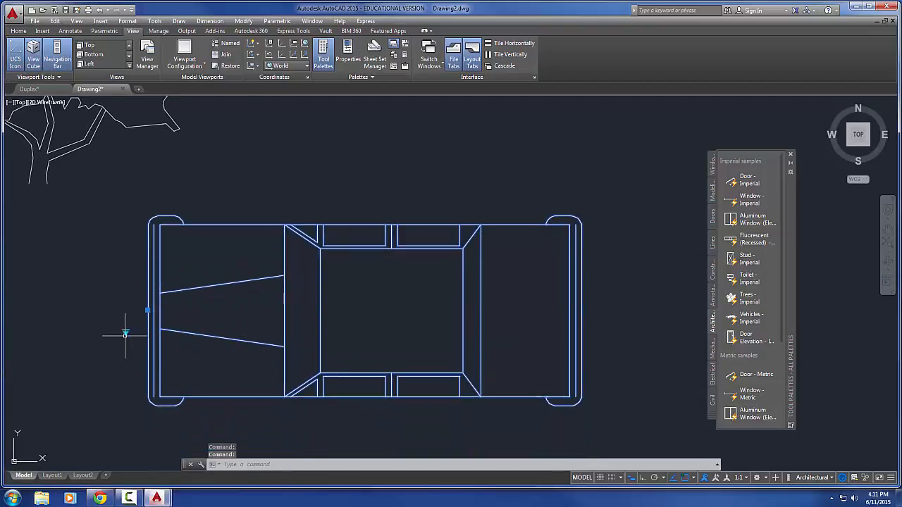
Change the vehicle block to Sedan (Front) and on to Sedan (Rear)
left_click(126, 331)
left_click(157, 403)
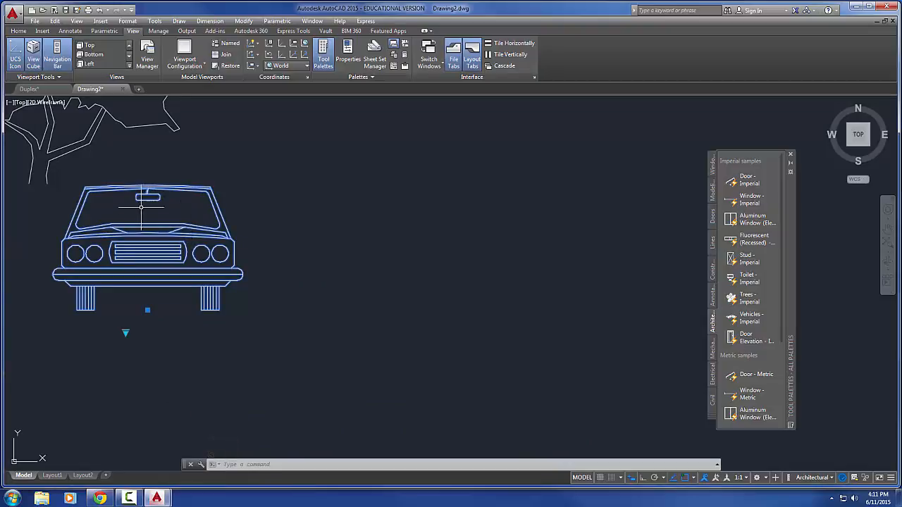
left_click(125, 332)
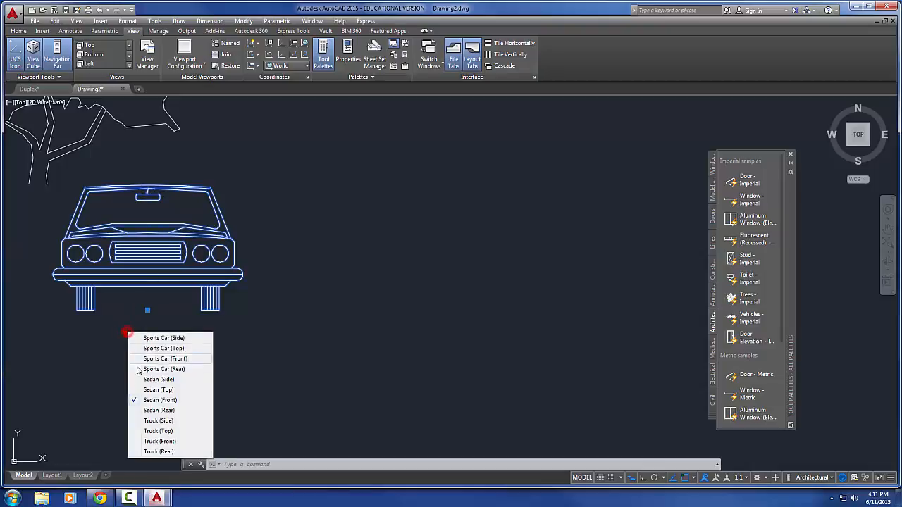
left_click(150, 412)
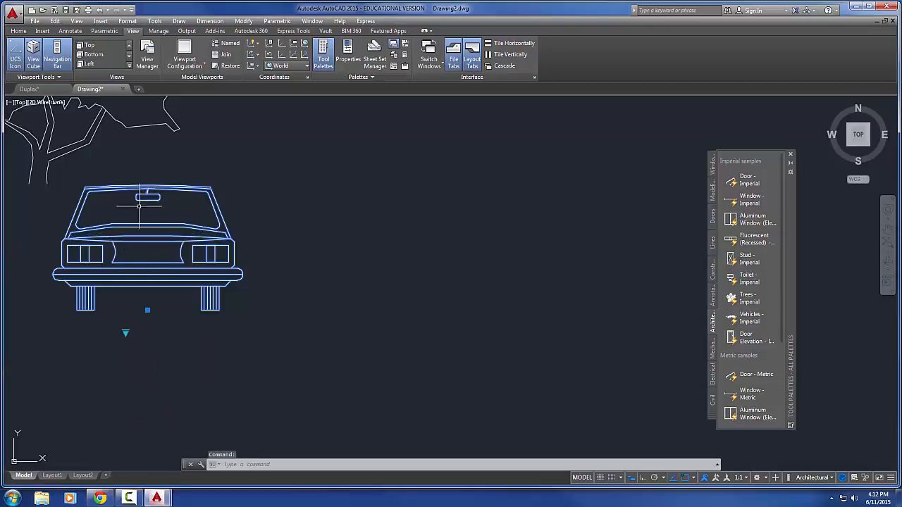
left_click(125, 332)
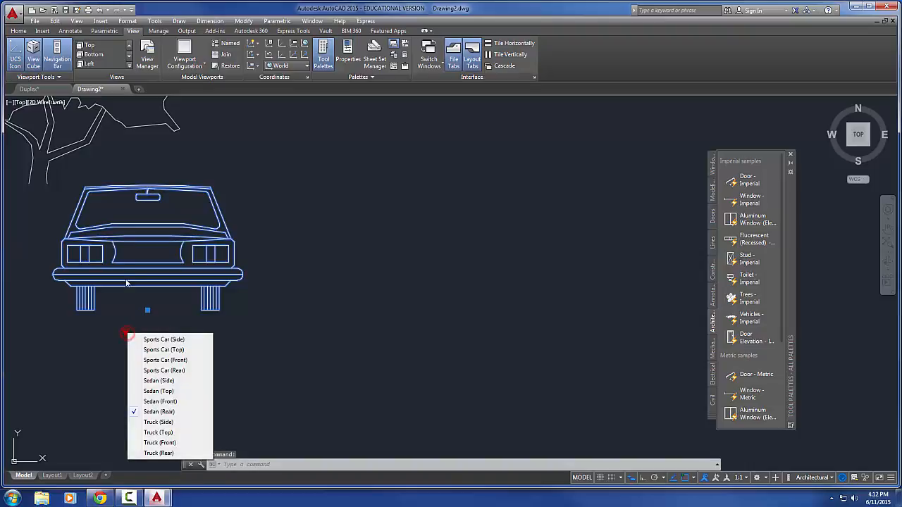
left_click(315, 260)
left_click(293, 226)
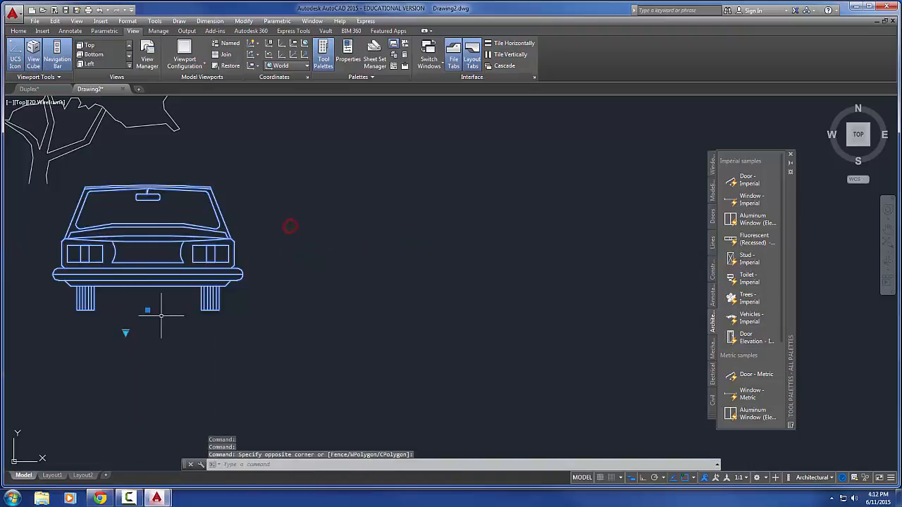
Change the vehicle block to Truck (Side) and on to Truck (Top)
left_click(126, 333)
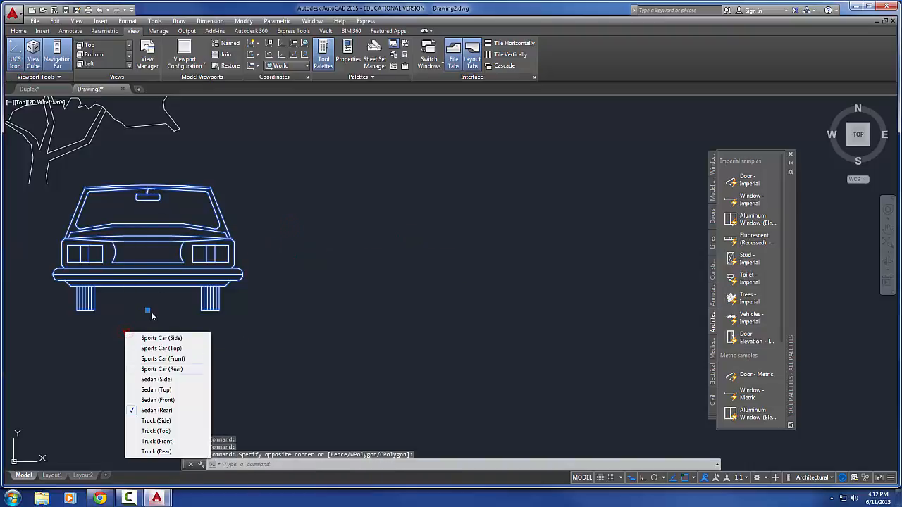
left_click(156, 420)
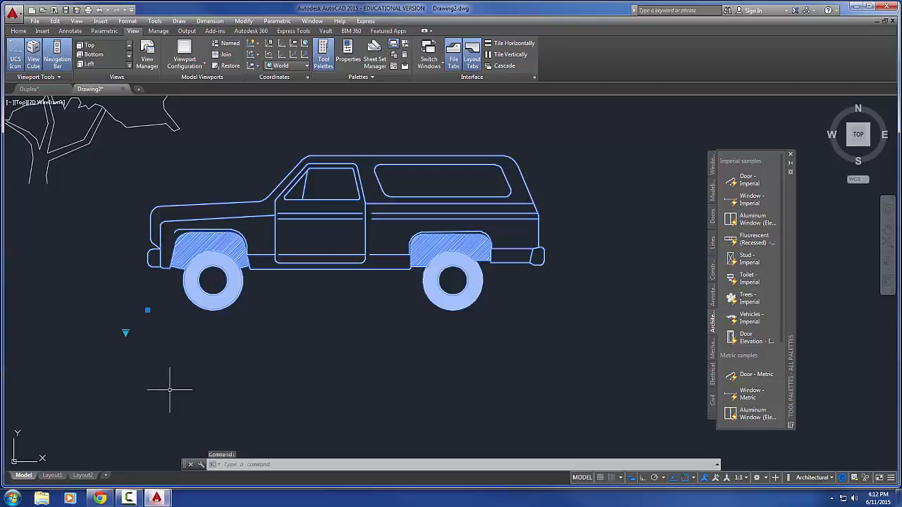
left_click(126, 332)
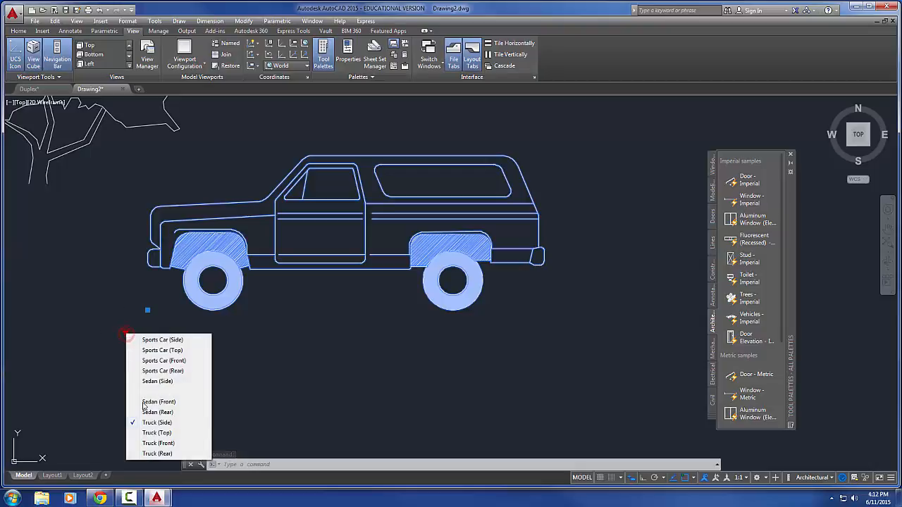
left_click(148, 433)
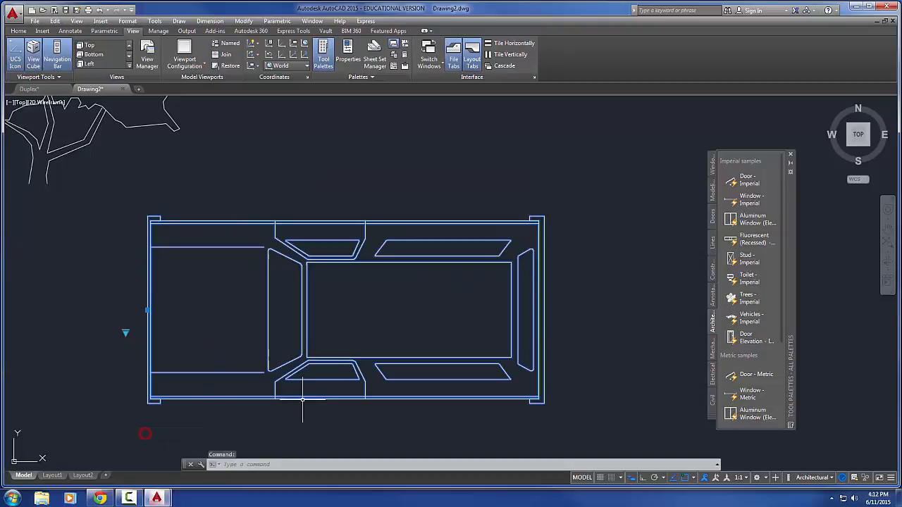
Switch the vehicle block to Truck (Front) and on to Truck (Rear)
left_click(138, 316)
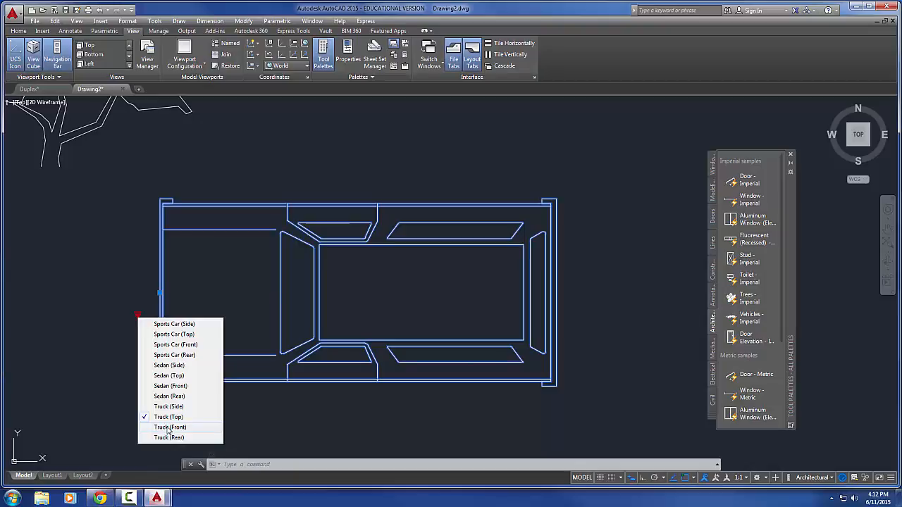
left_click(159, 427)
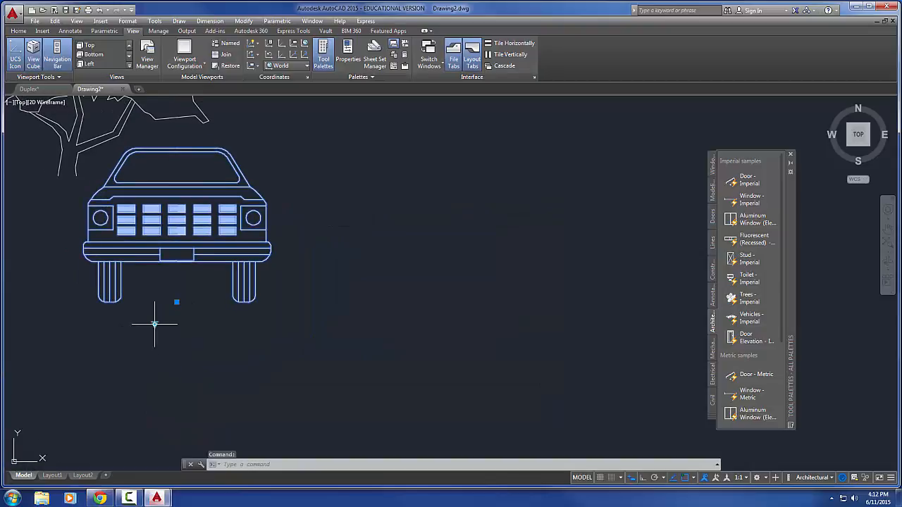
left_click(154, 325)
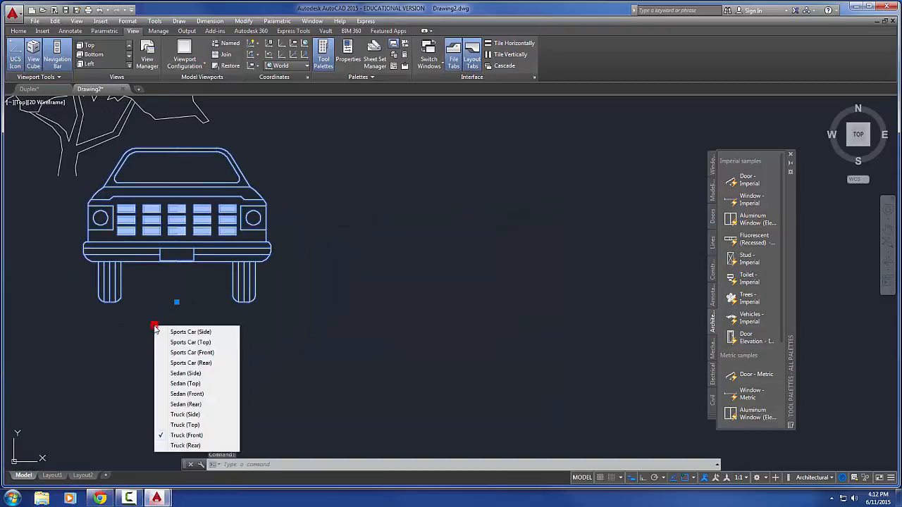
left_click(182, 445)
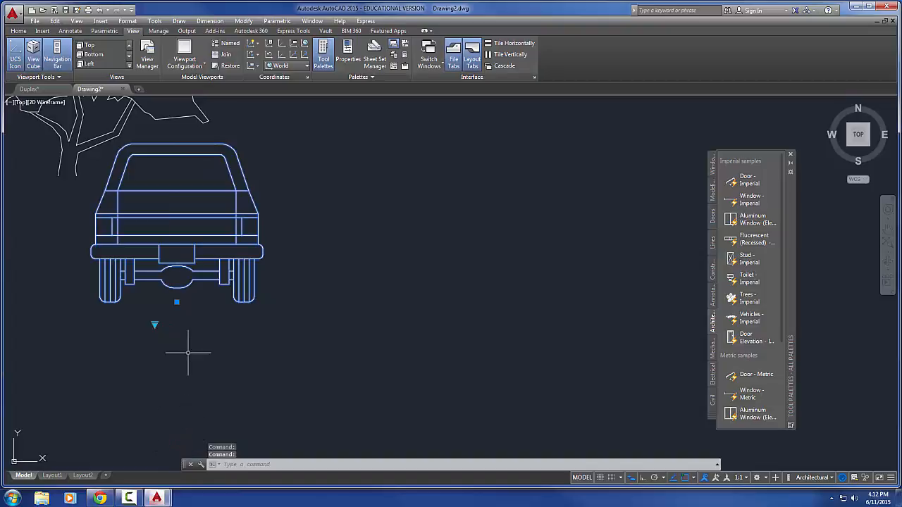
middle_click_drag(217, 322, 227, 326)
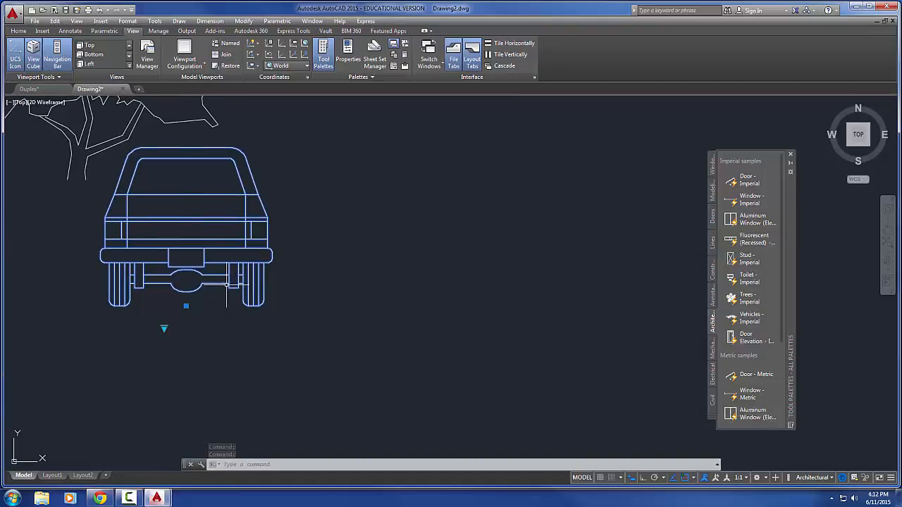
Set the vehicle block to Truck (Front) and clear the selection
left_click(164, 329)
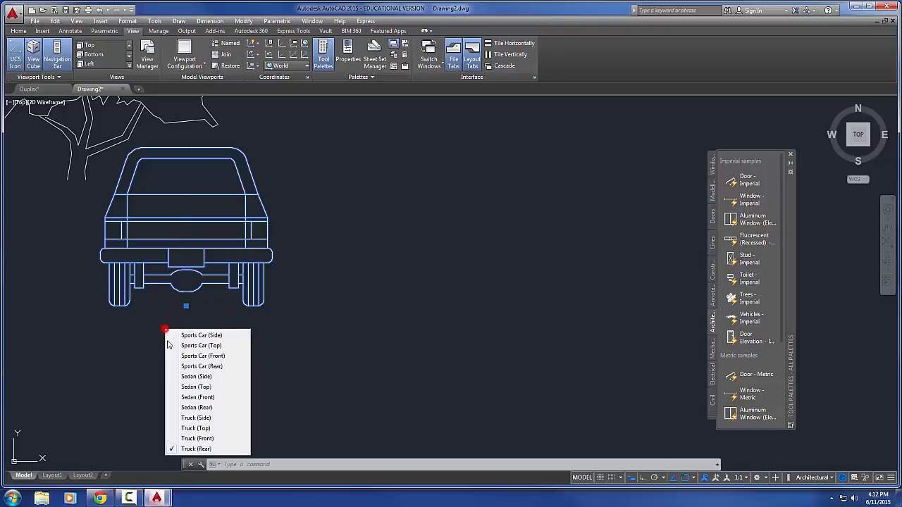
left_click(197, 438)
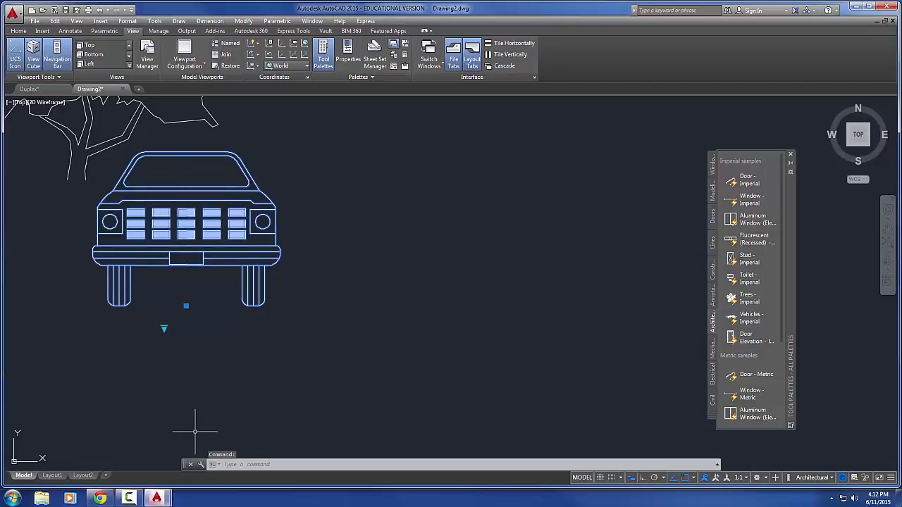
middle_click_drag(192, 409, 218, 402)
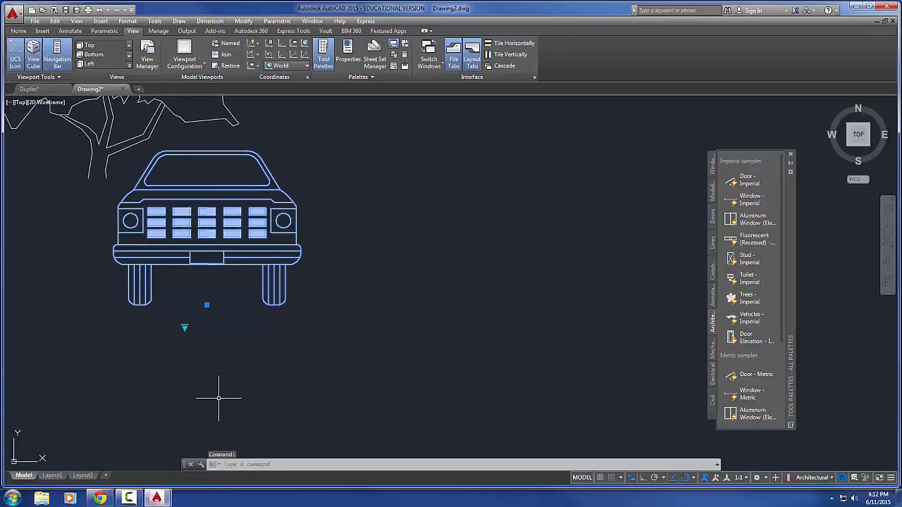
key("Escape")
key("Escape")
key("Escape")
mouse_move(194, 369)
middle_mouse_down()
mouse_move(296, 377)
mouse_move(231, 352)
middle_mouse_up()
middle_click(278, 372)
middle_click(278, 372)
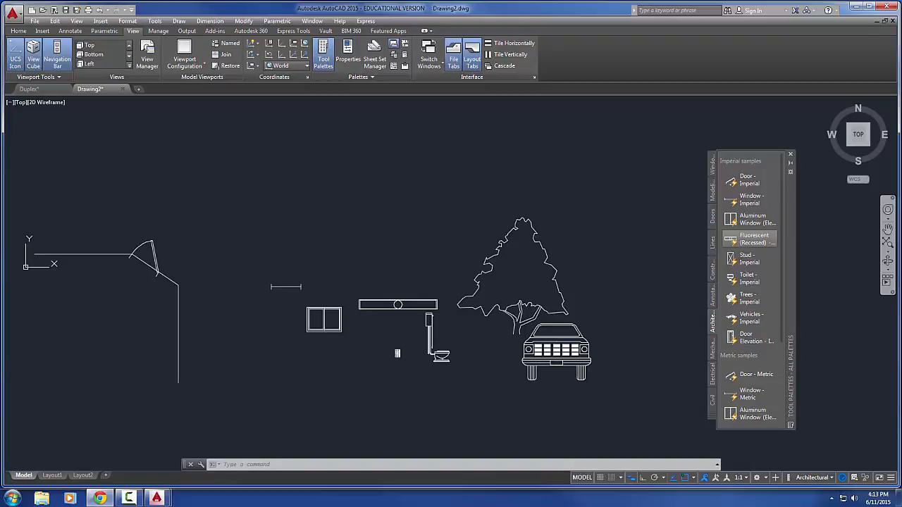
Look at the Creating a Dynamic Block exercise sheet in the browser and return to the AutoCAD drawing
left_click_drag(901, 109, 412, 1)
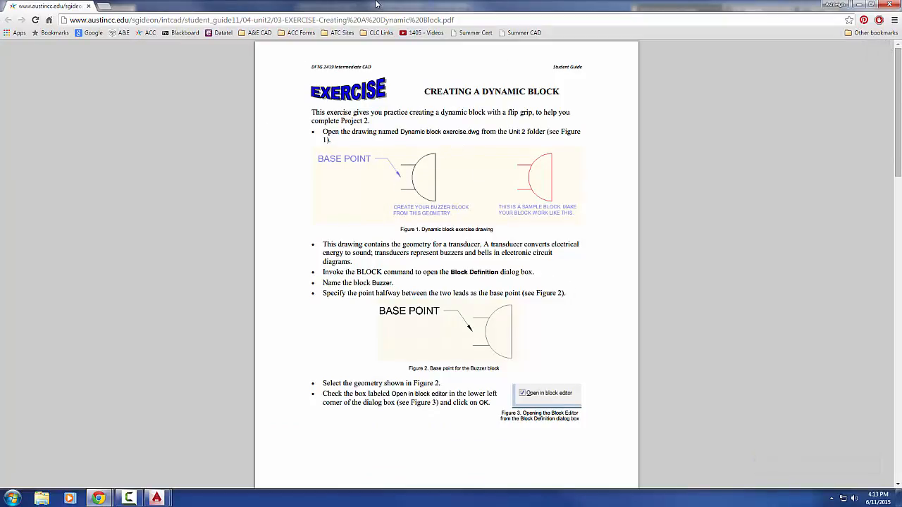
left_click_drag(408, 10, 901, 86)
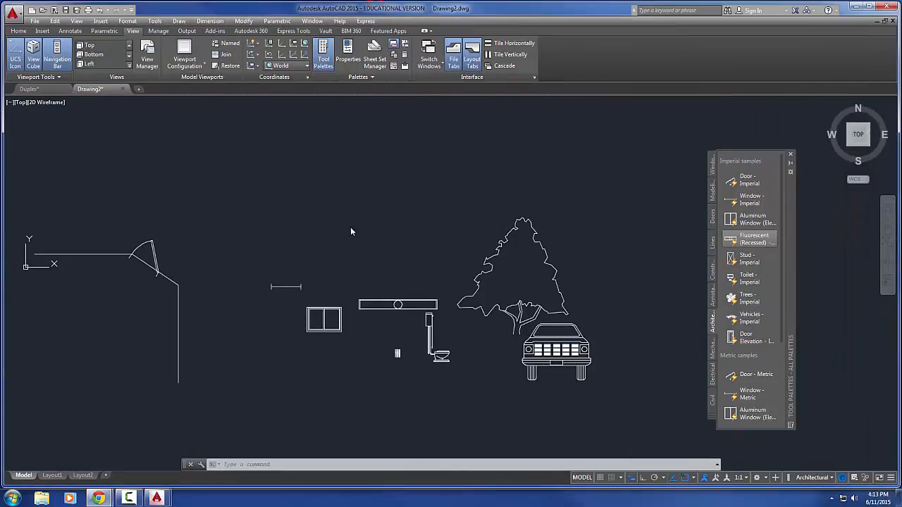
left_click(335, 217)
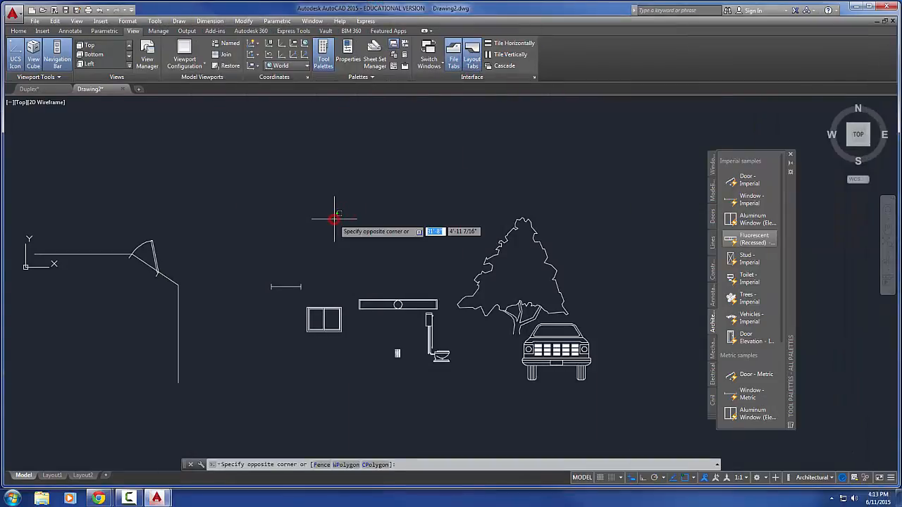
left_click(328, 226)
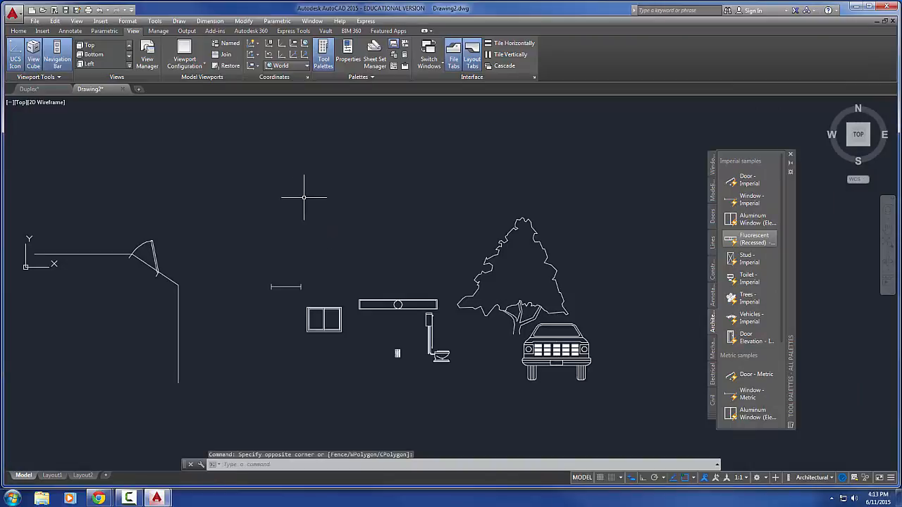
Open Dynamic block exercise.dwg from the Unit 2- Op Amp Schematic folder of the DFTG 2419 - Intermediate CAD course files
left_click(44, 11)
left_click(329, 199)
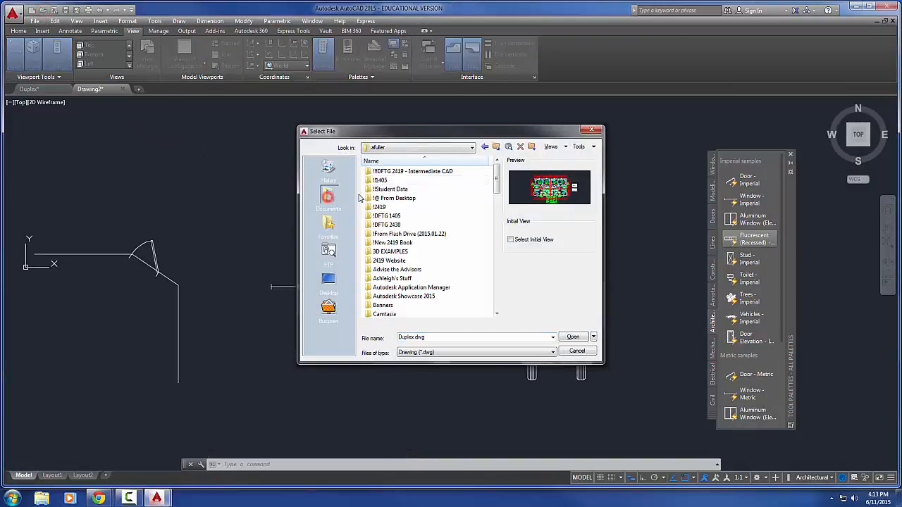
left_click(410, 174)
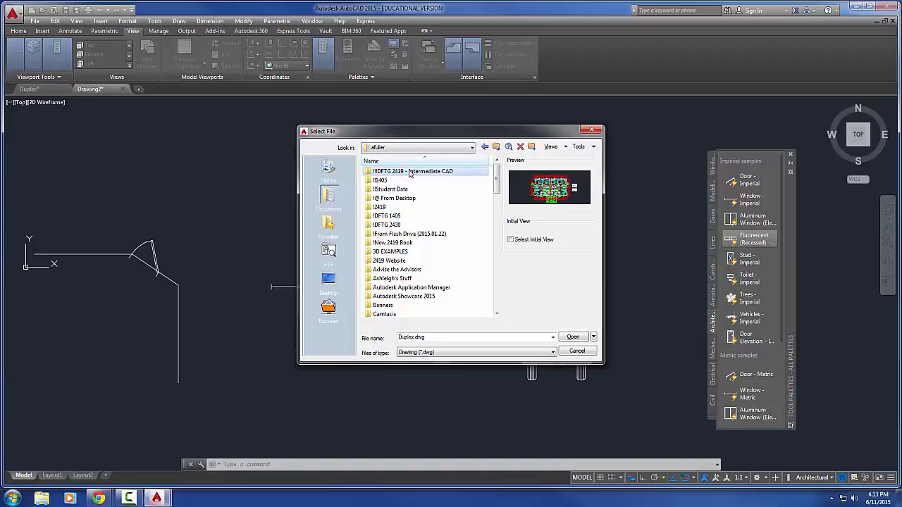
double_click(409, 174)
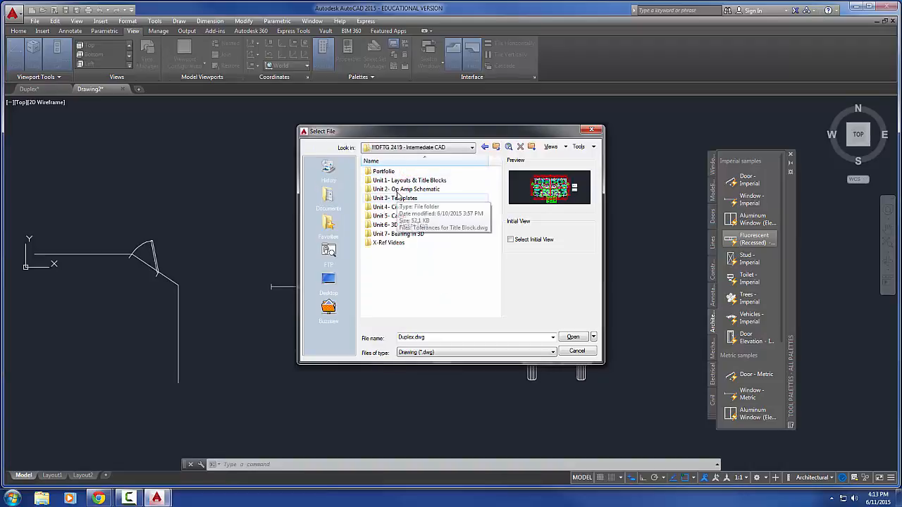
double_click(398, 191)
double_click(398, 190)
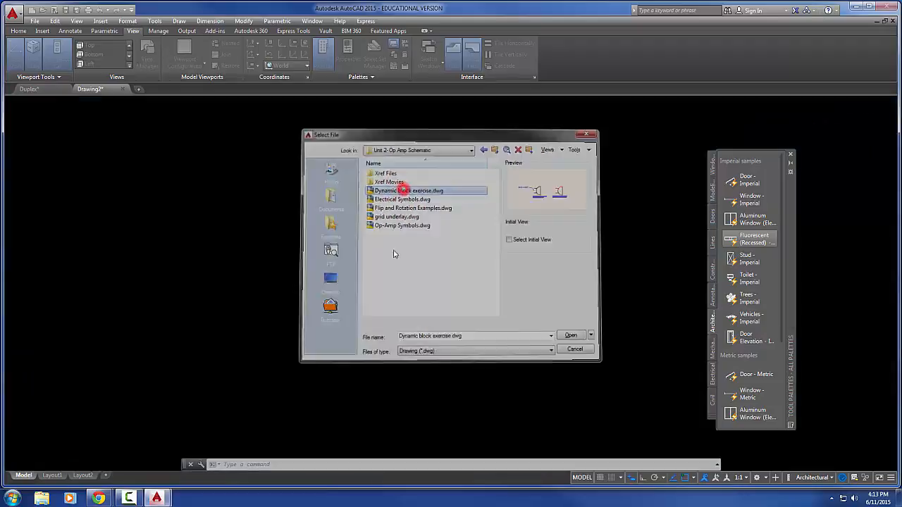
Flip the red sample buzzer block back and forth with its flip grip to test it, and deselect it
left_click(504, 293)
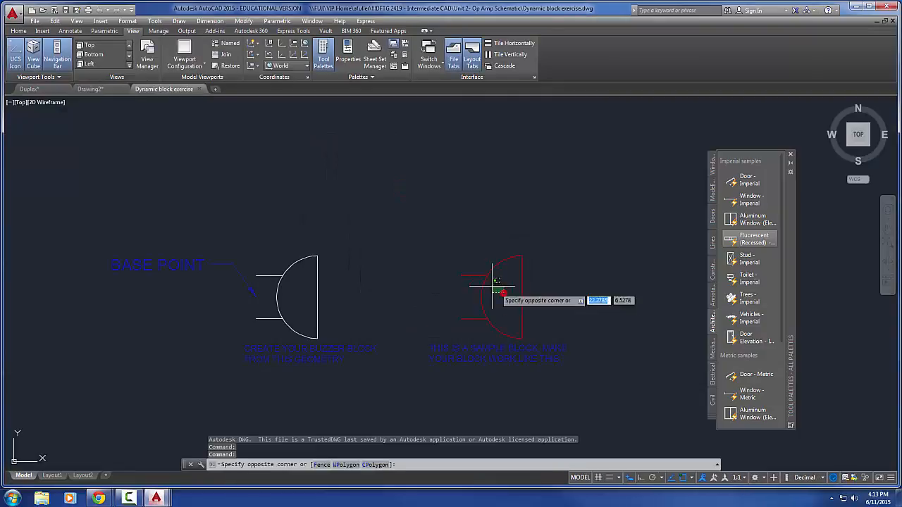
left_click(434, 244)
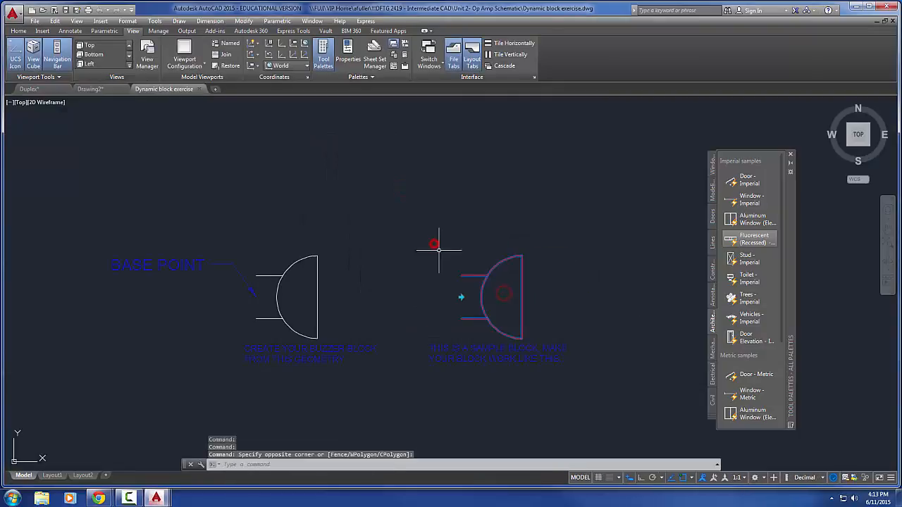
left_click(461, 297)
left_click(461, 298)
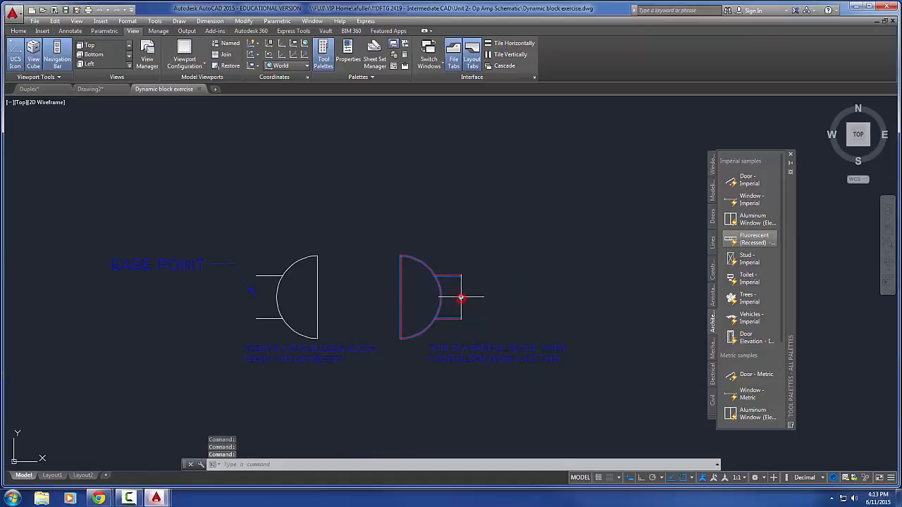
left_click(461, 298)
left_click(461, 298)
left_click(461, 297)
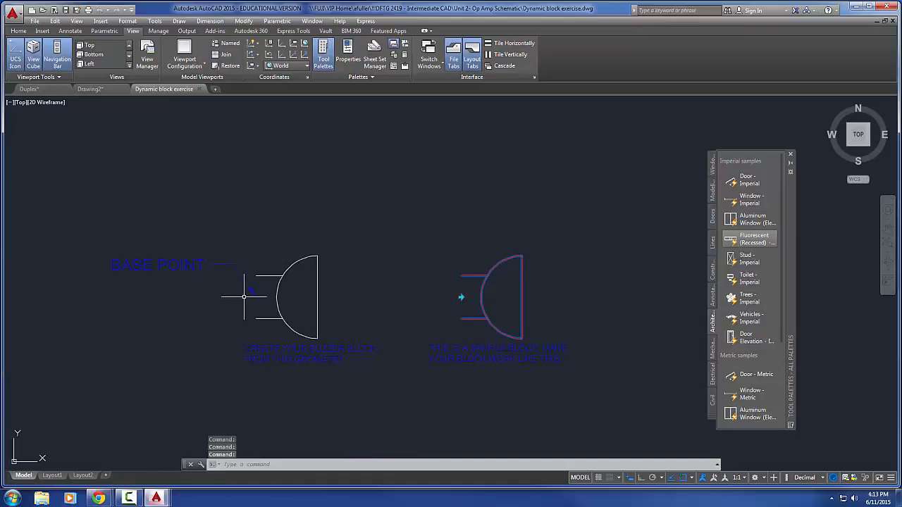
key("Escape")
key("Escape")
key("Escape")
middle_click_drag(246, 296, 268, 282)
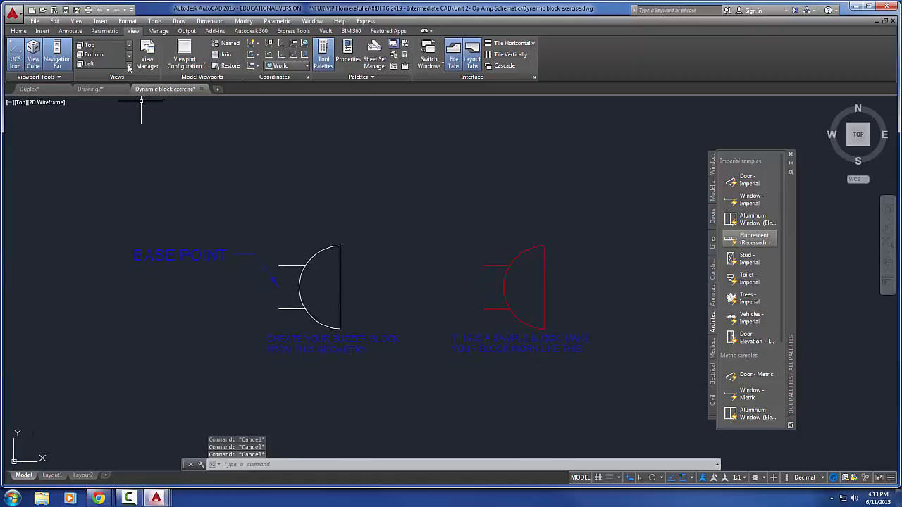
Start a block definition named Buzzer with its base point midway between the open ends of the white buzzer's two leads
left_click(42, 31)
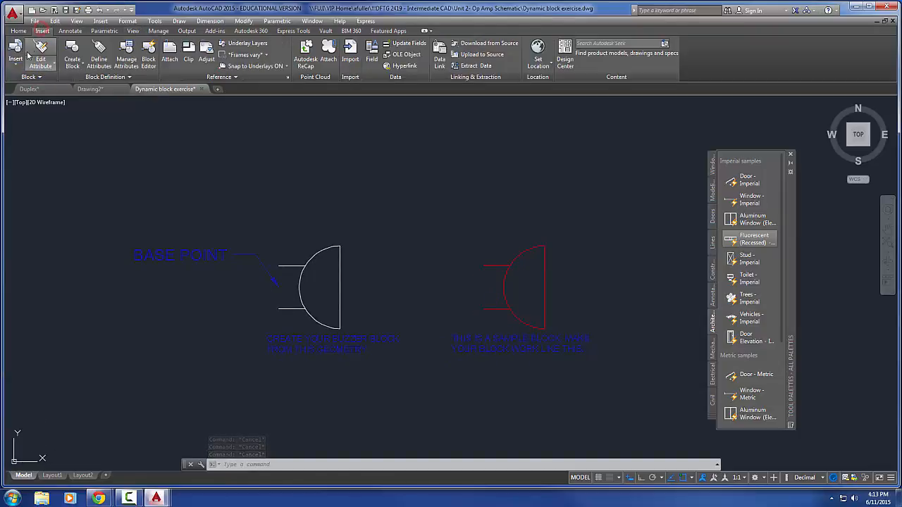
left_click(72, 48)
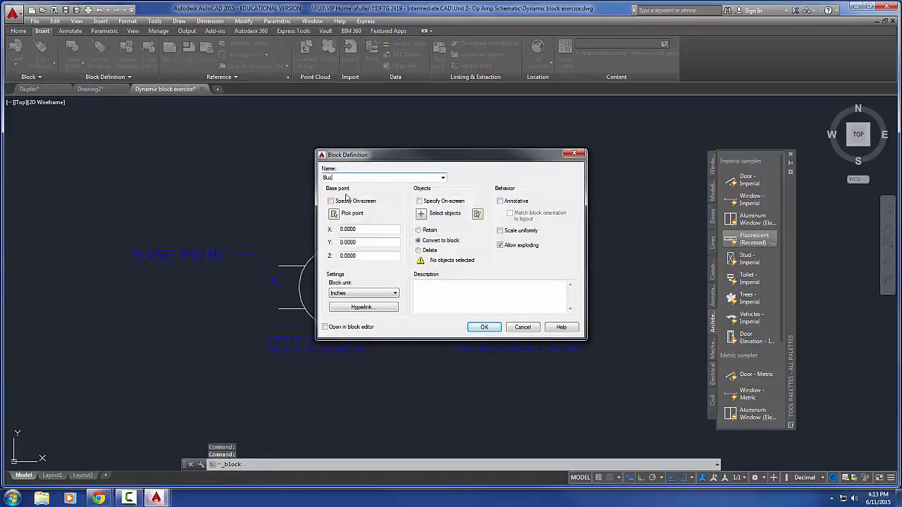
type("Buzzer")
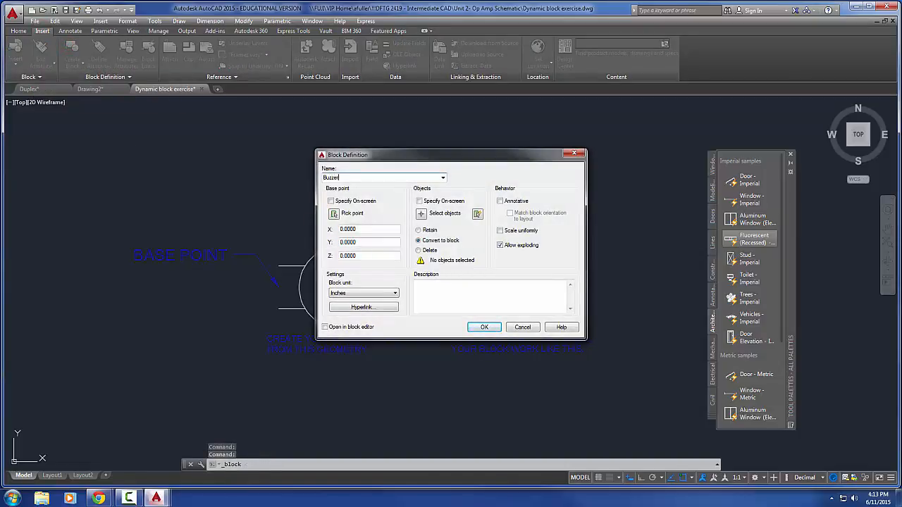
left_click(334, 213)
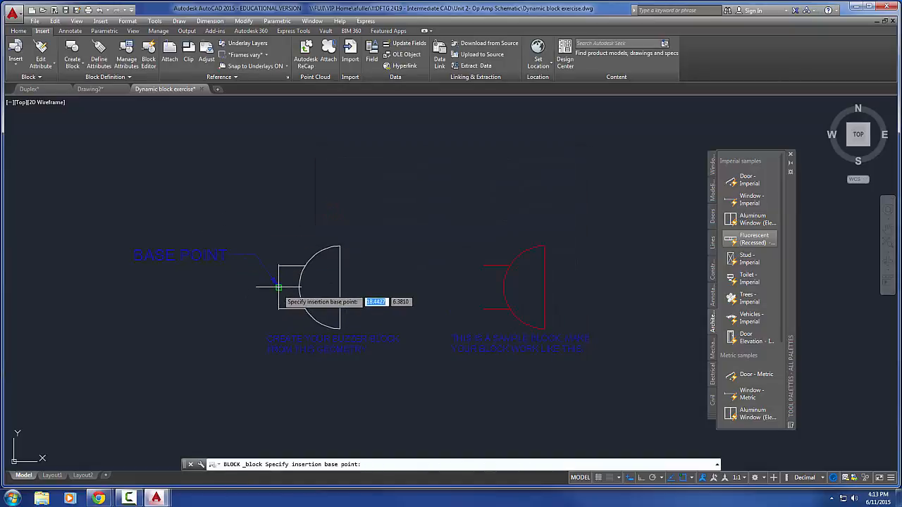
left_click(278, 286)
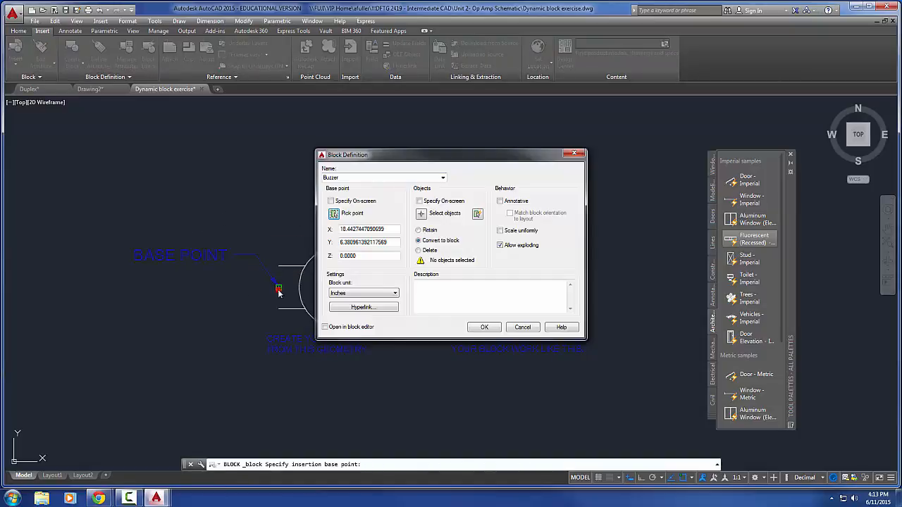
Add the white half-round body and both leads to the Buzzer block and create it with Open in block editor enabled
left_click(421, 213)
left_click(357, 225)
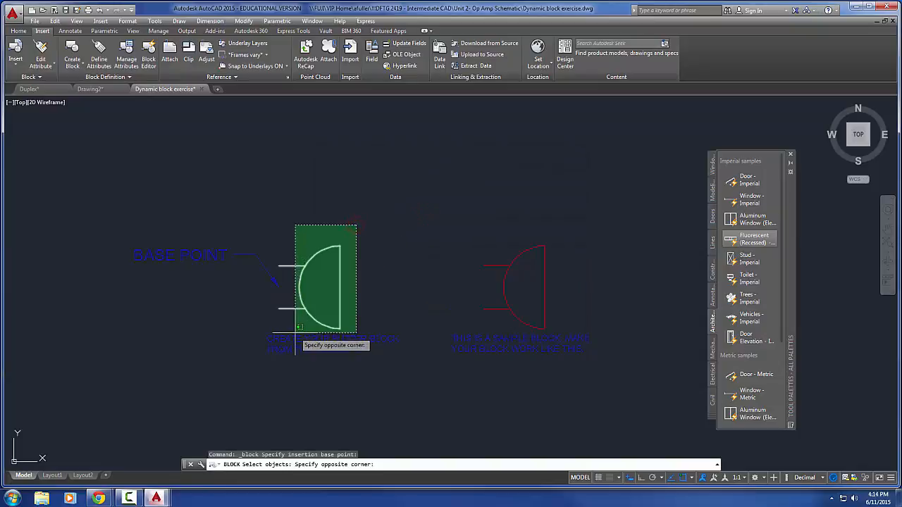
left_click(294, 324)
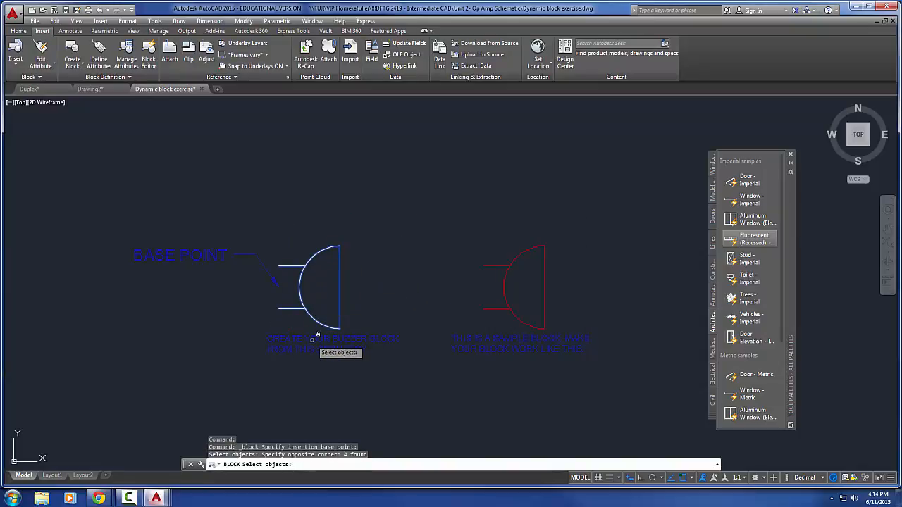
key("Return")
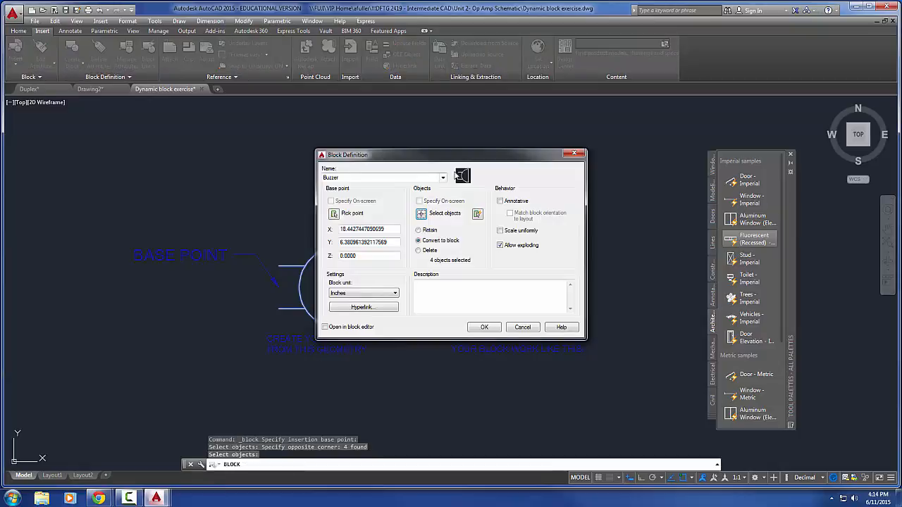
left_click(325, 327)
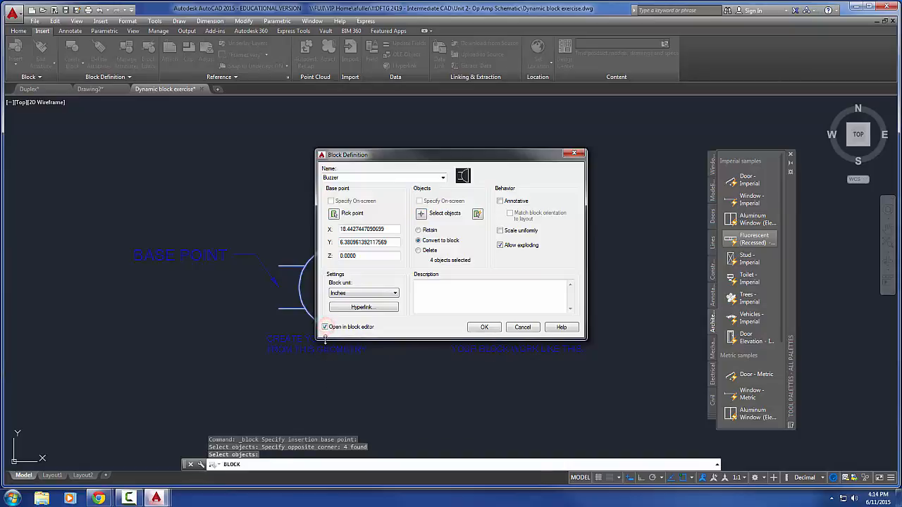
left_click(485, 328)
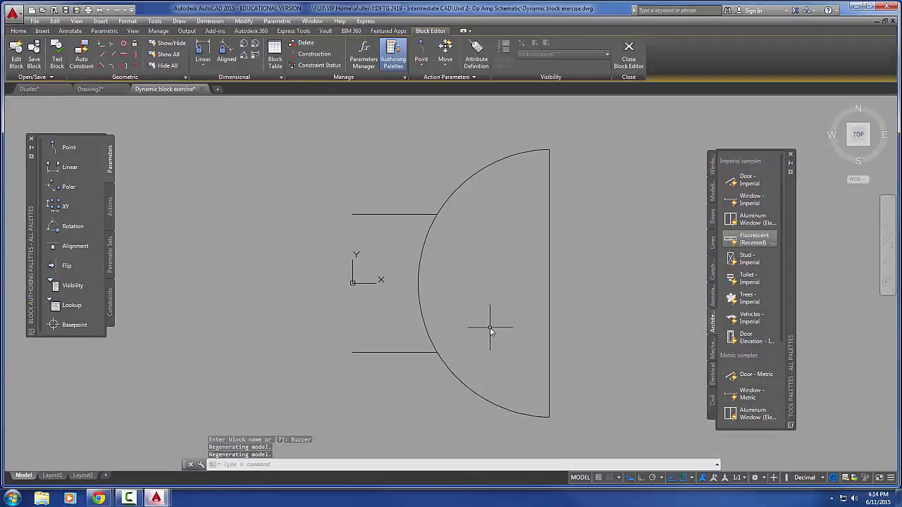
Close the Tool Palettes and look through the block authoring actions, parameter sets and parameters
middle_click_drag(490, 327, 474, 325)
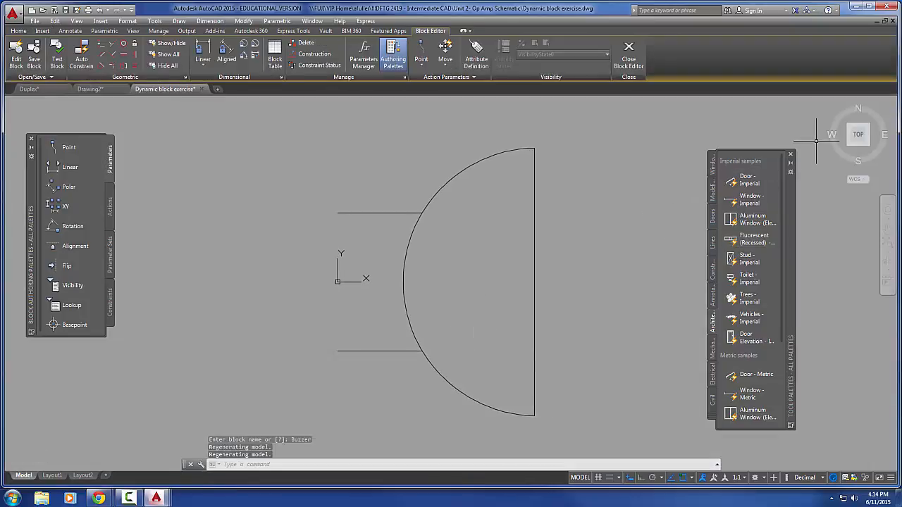
left_click(791, 154)
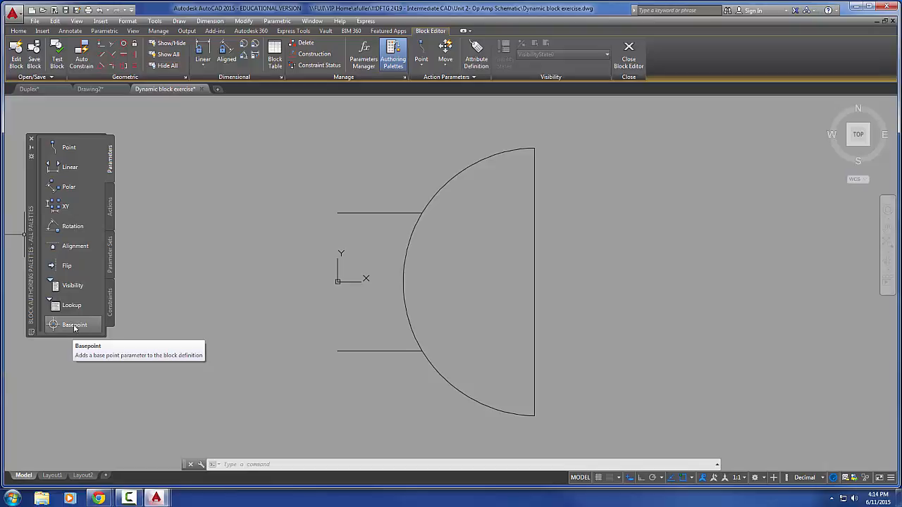
left_click(110, 212)
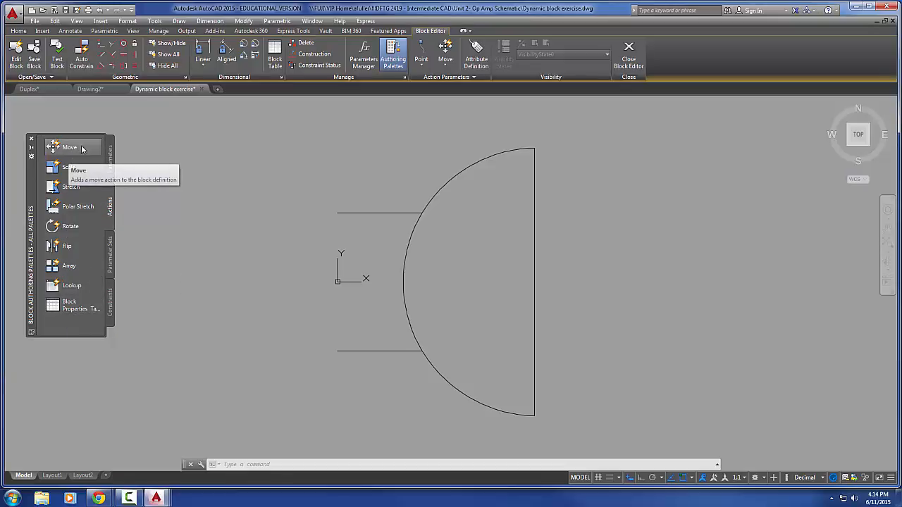
left_click(110, 259)
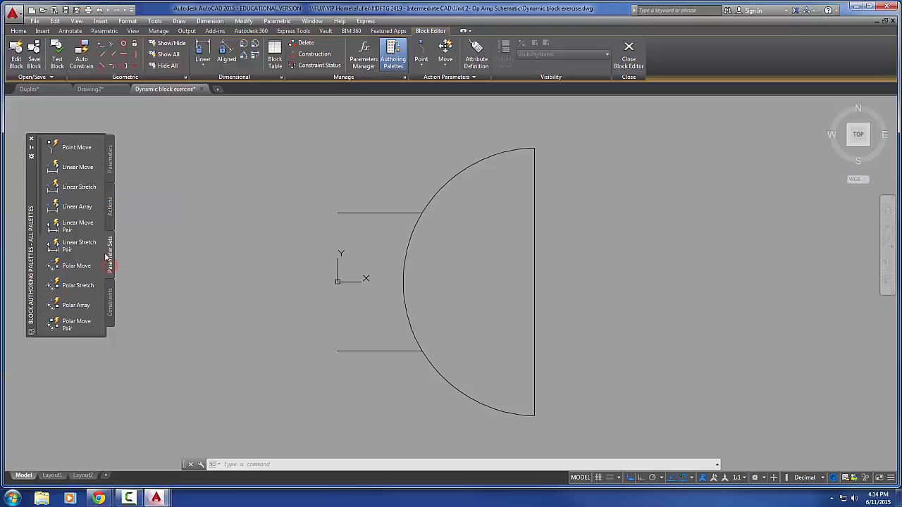
left_click(109, 162)
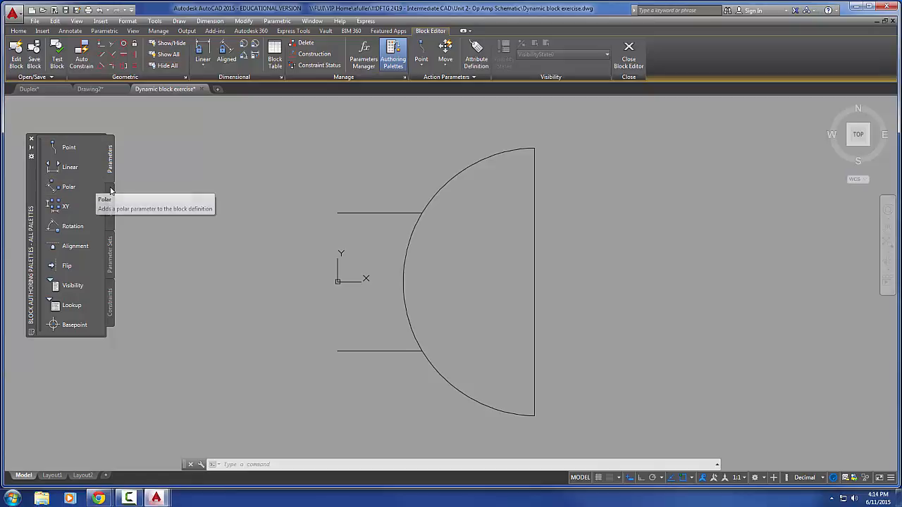
left_click(68, 147)
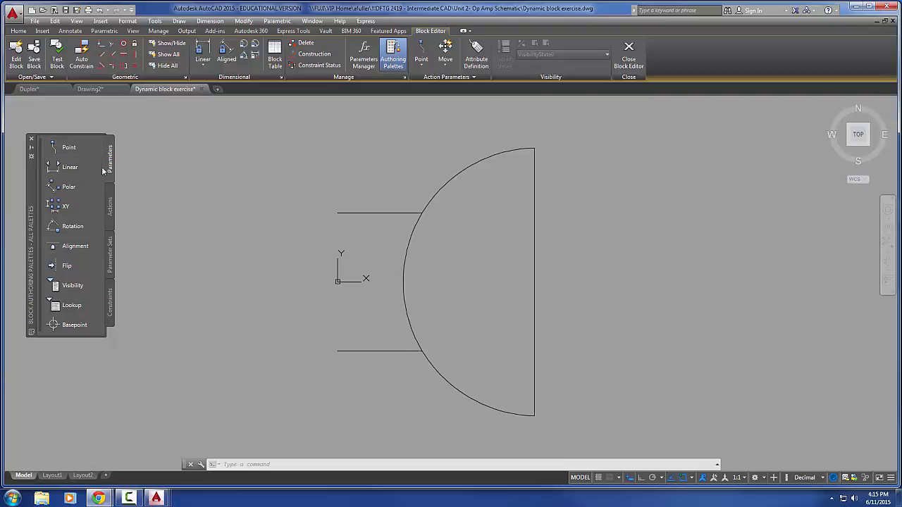
Add a Flip parameter with a vertical reflection line from midway between the lead ends to the upper lead's end, its label beside the leads
left_click(65, 267)
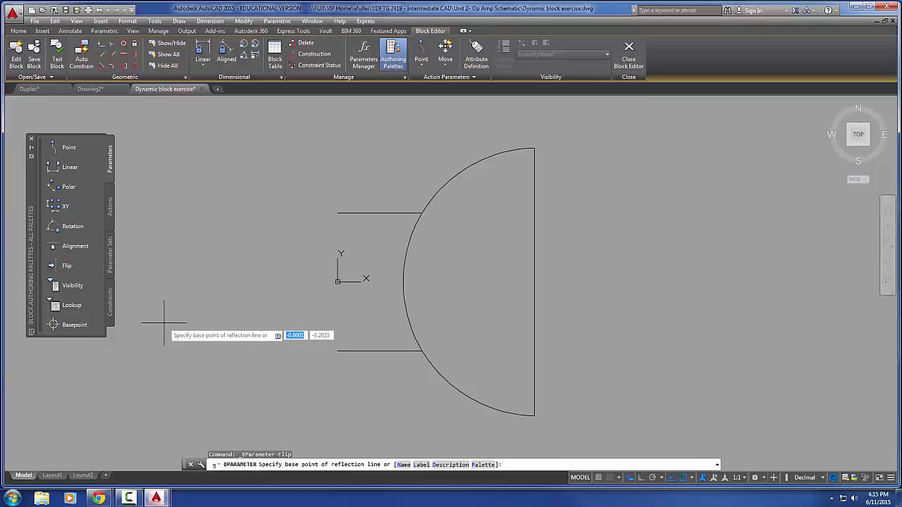
right_click(208, 301, "shift")
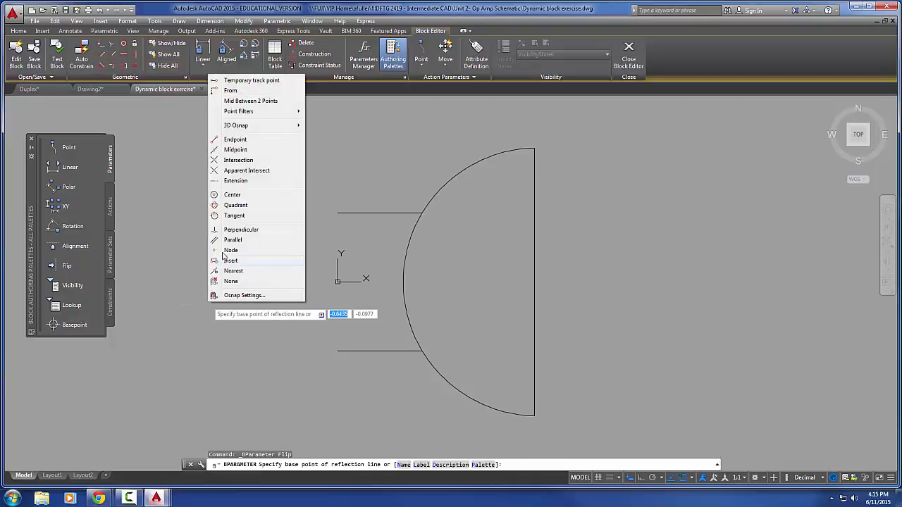
left_click(251, 99)
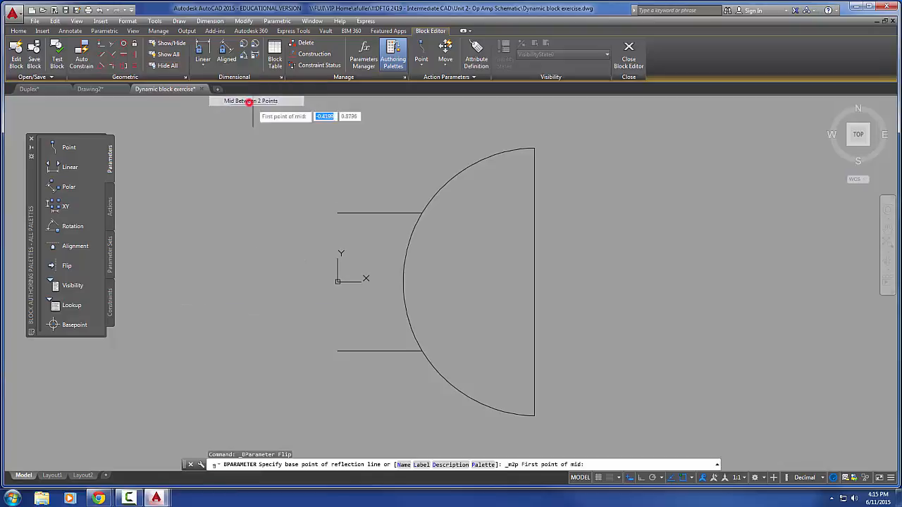
left_click(336, 213)
left_click(336, 350)
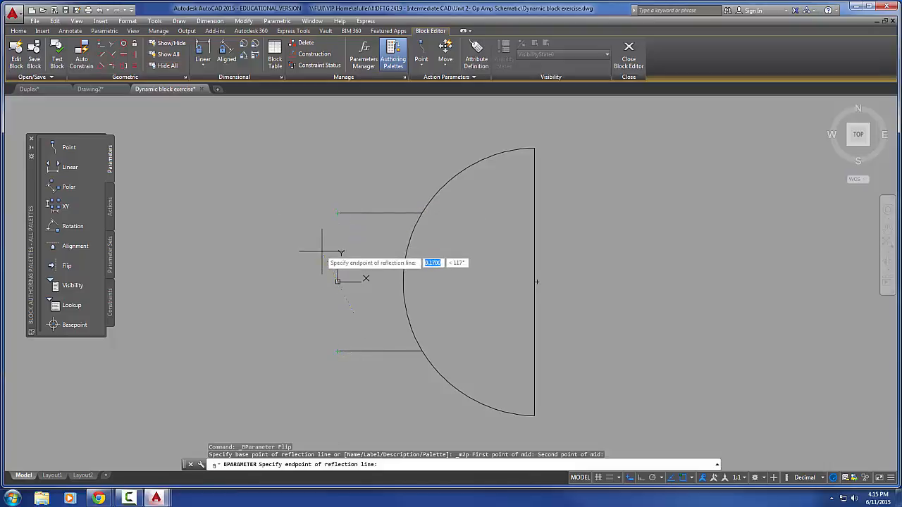
left_click(338, 212)
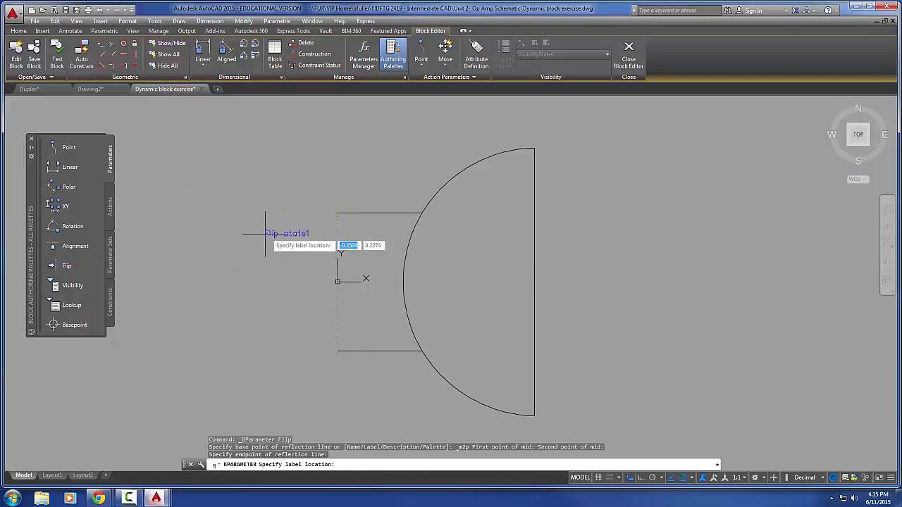
left_click(263, 315)
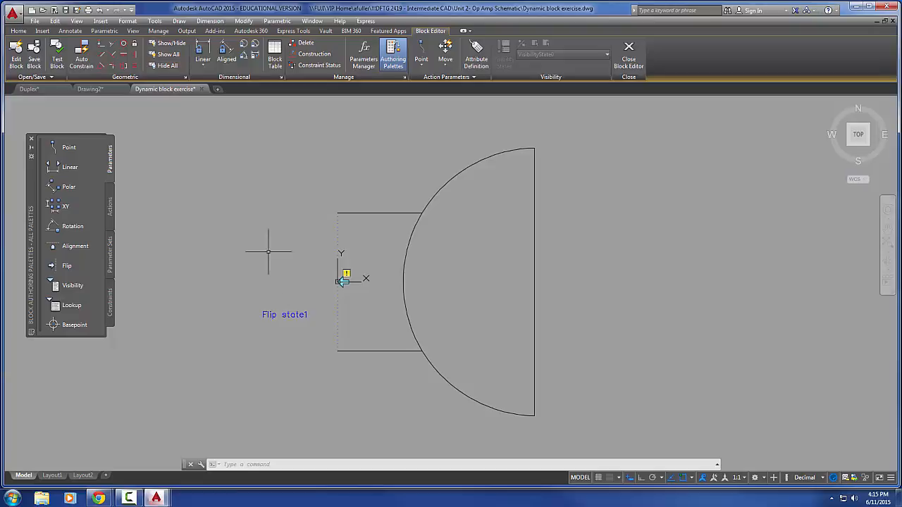
Add a Flip action to the flip parameter for all the buzzer geometry, and close the Block Editor with the changes saved to Buzzer
left_click(110, 205)
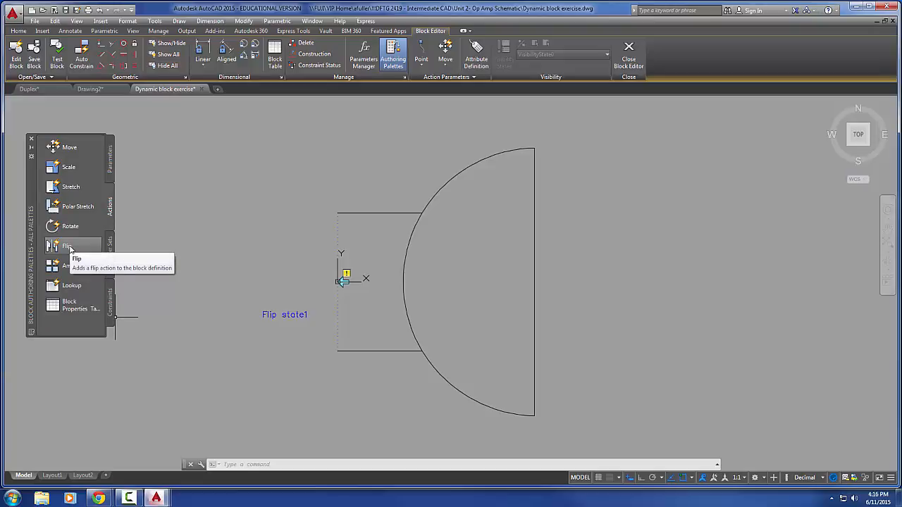
left_click(67, 247)
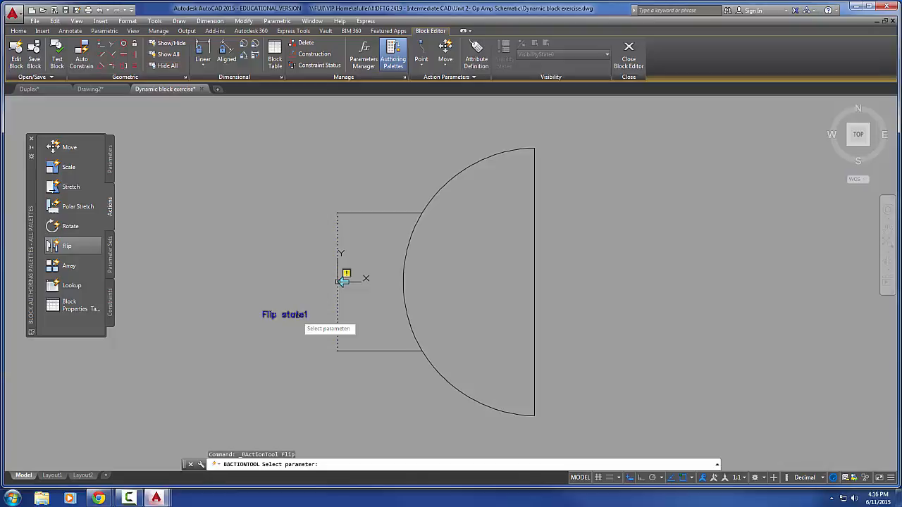
left_click(297, 316)
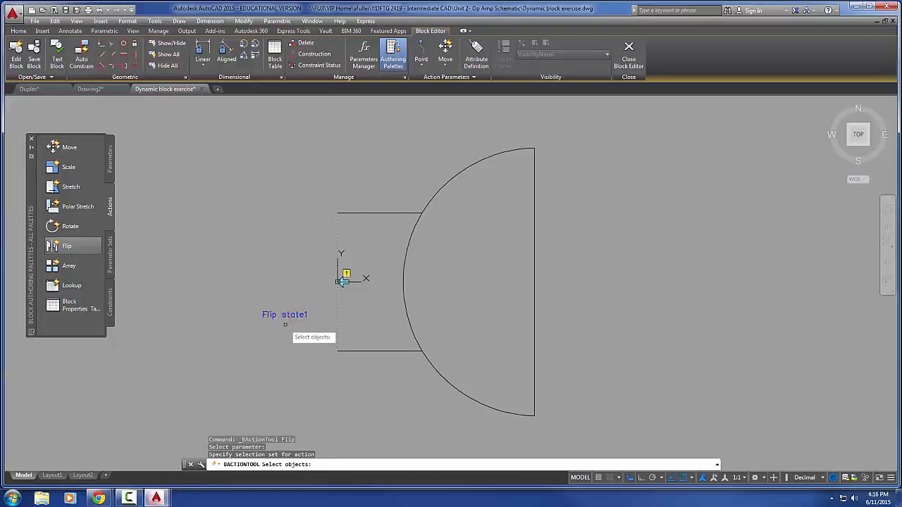
left_click(617, 401)
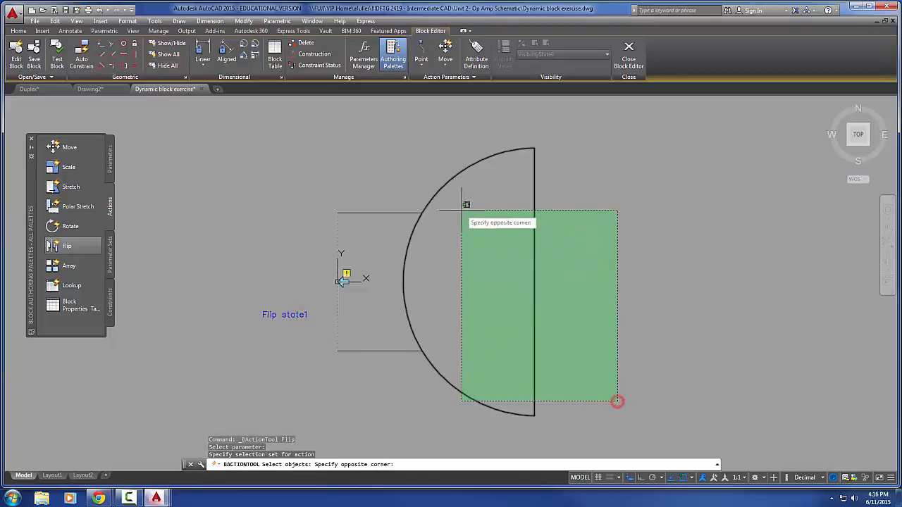
left_click(406, 174)
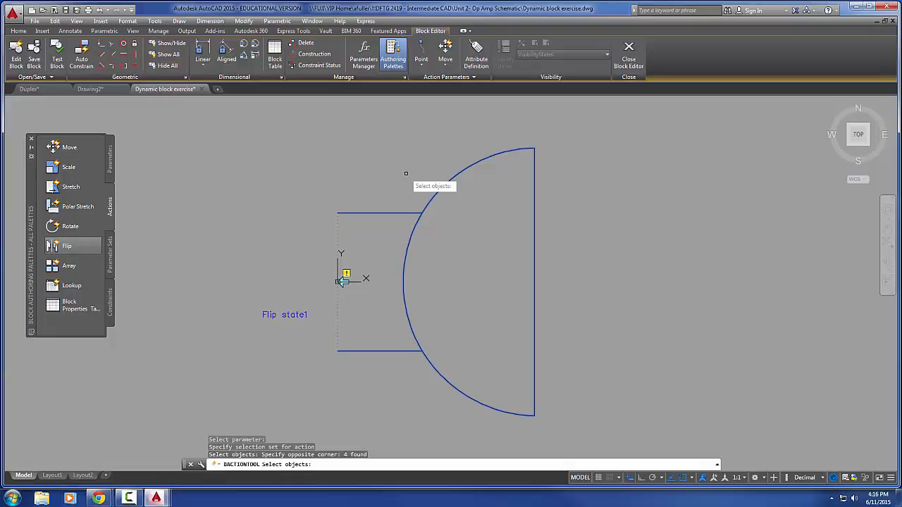
key("Return")
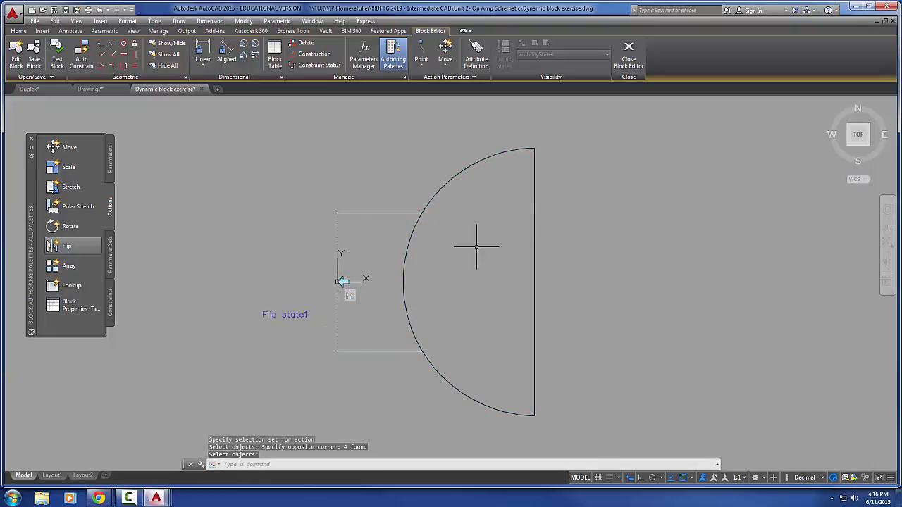
left_click(629, 56)
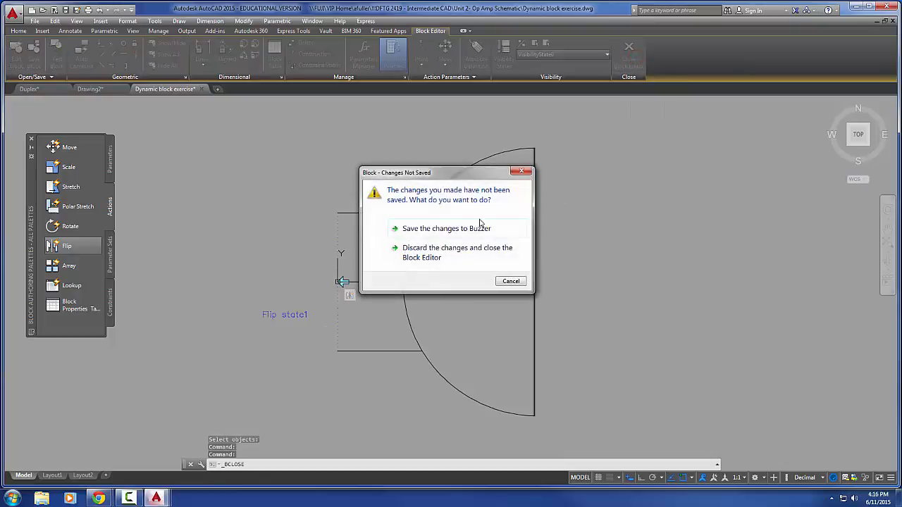
left_click(441, 232)
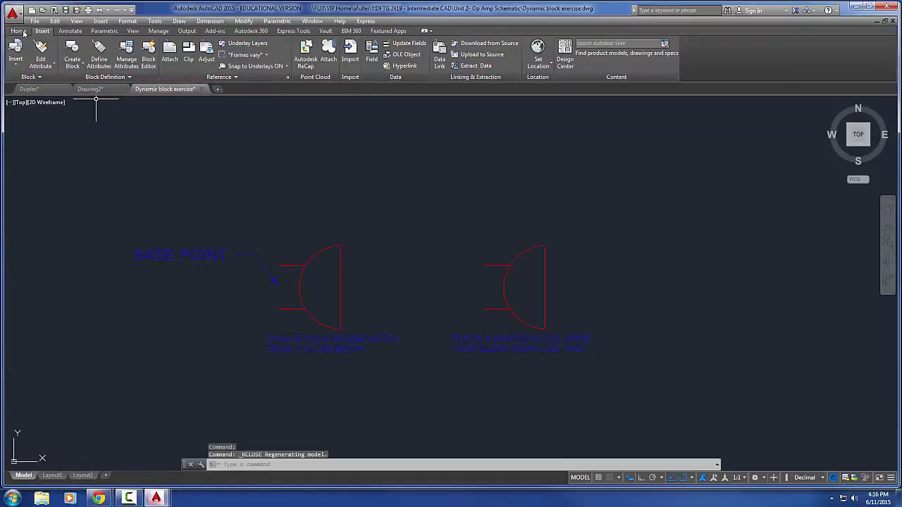
left_click(15, 52)
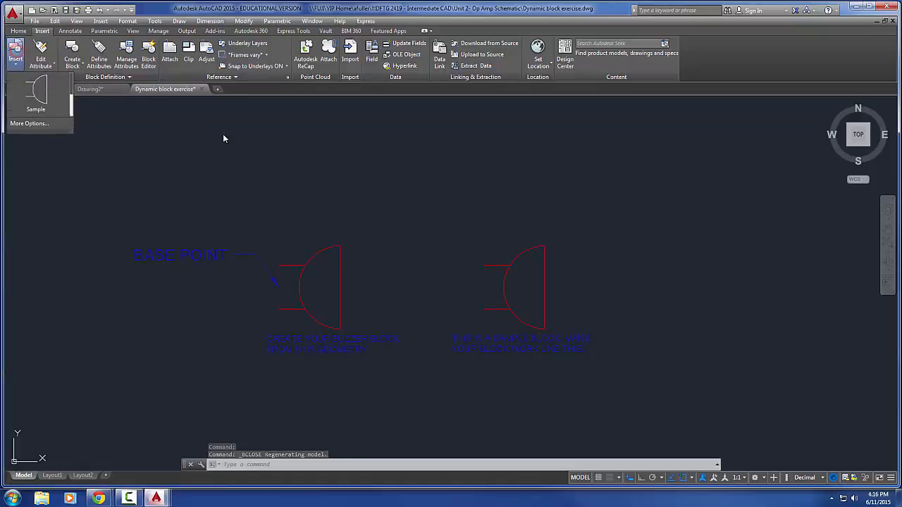
left_click(43, 89)
key("Escape")
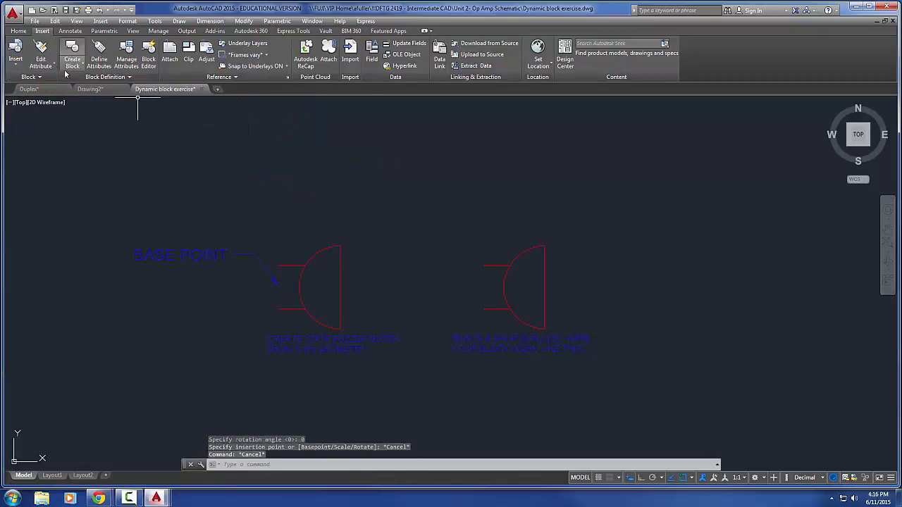
Insert a Buzzer block in the empty area above the red sample block
left_click(15, 53)
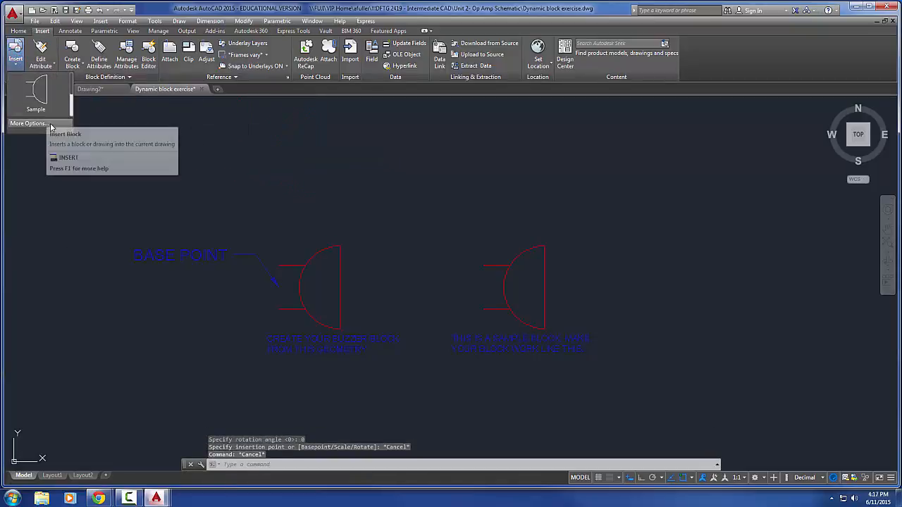
left_click_drag(71, 97, 70, 75)
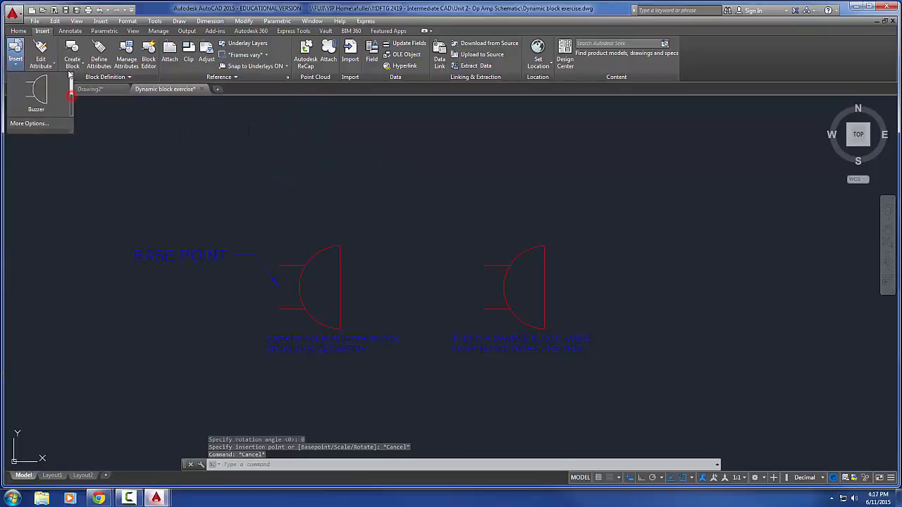
left_click(36, 92)
left_click(554, 162)
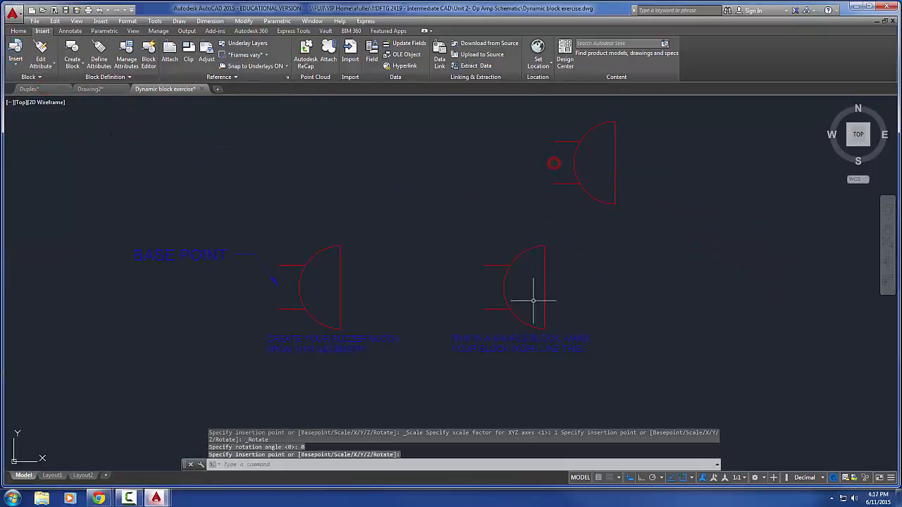
Test the flip grip of the newly inserted Buzzer block by flipping it back and forth, and deselect it
left_click(580, 189)
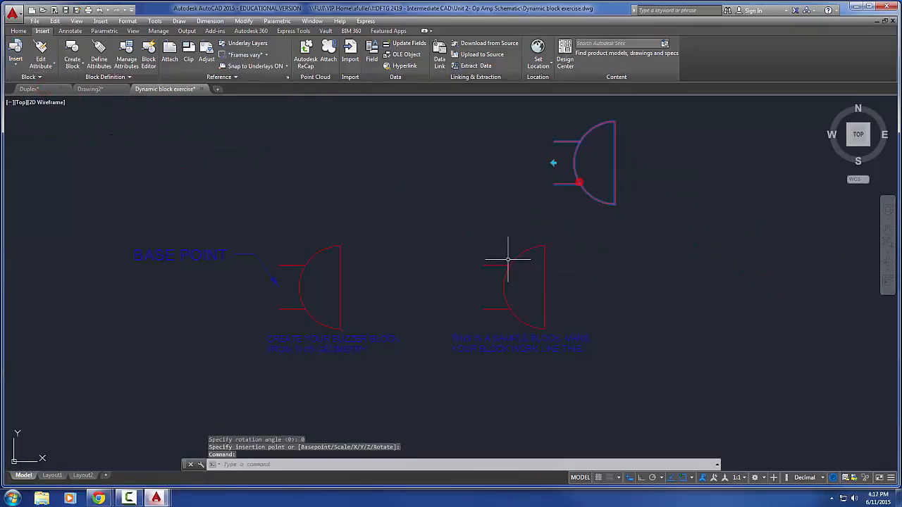
left_click(554, 163)
left_click(554, 163)
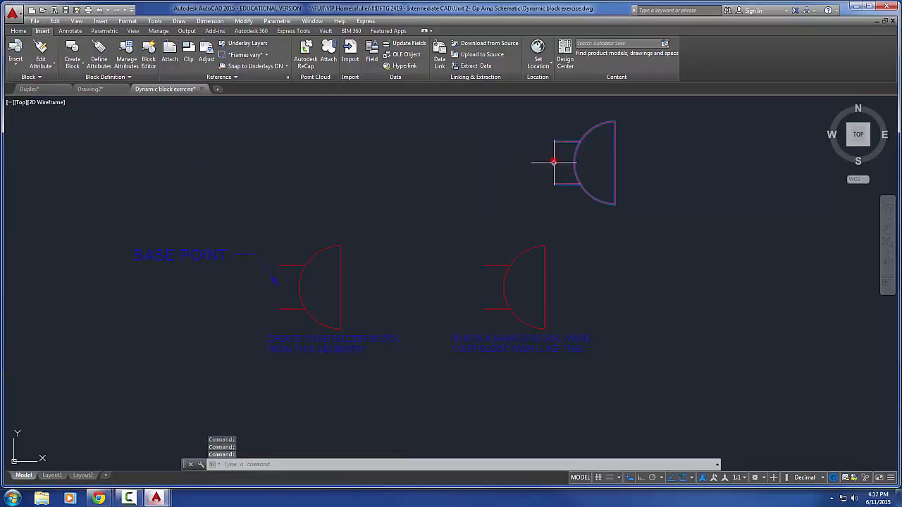
left_click(554, 163)
left_click(554, 163)
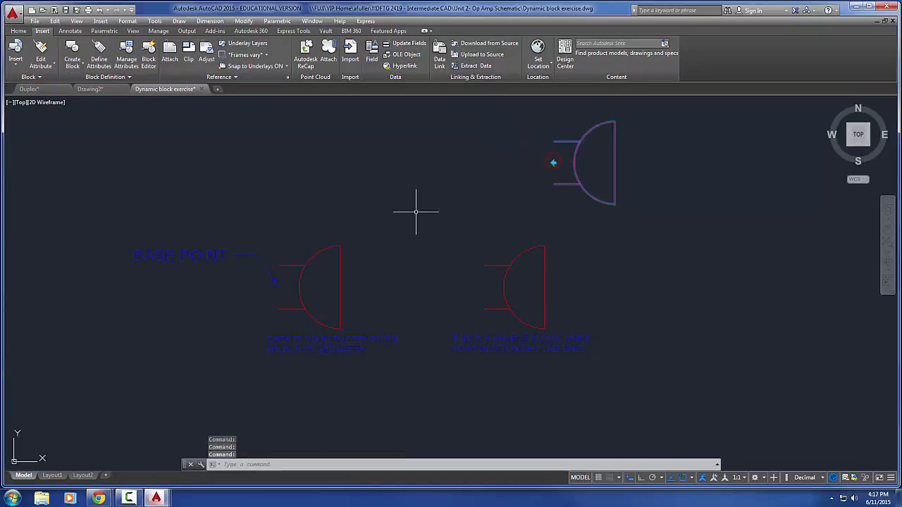
key("Escape")
key("Escape")
middle_click_drag(408, 211, 366, 211)
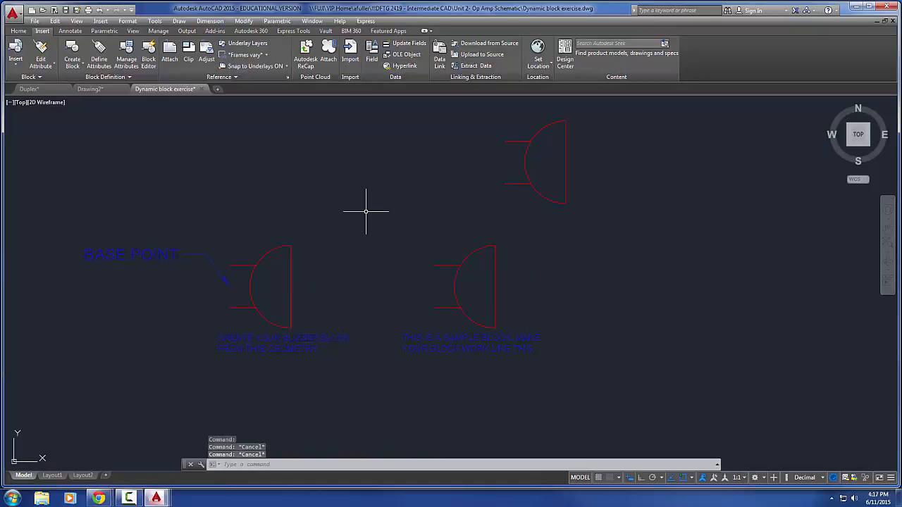